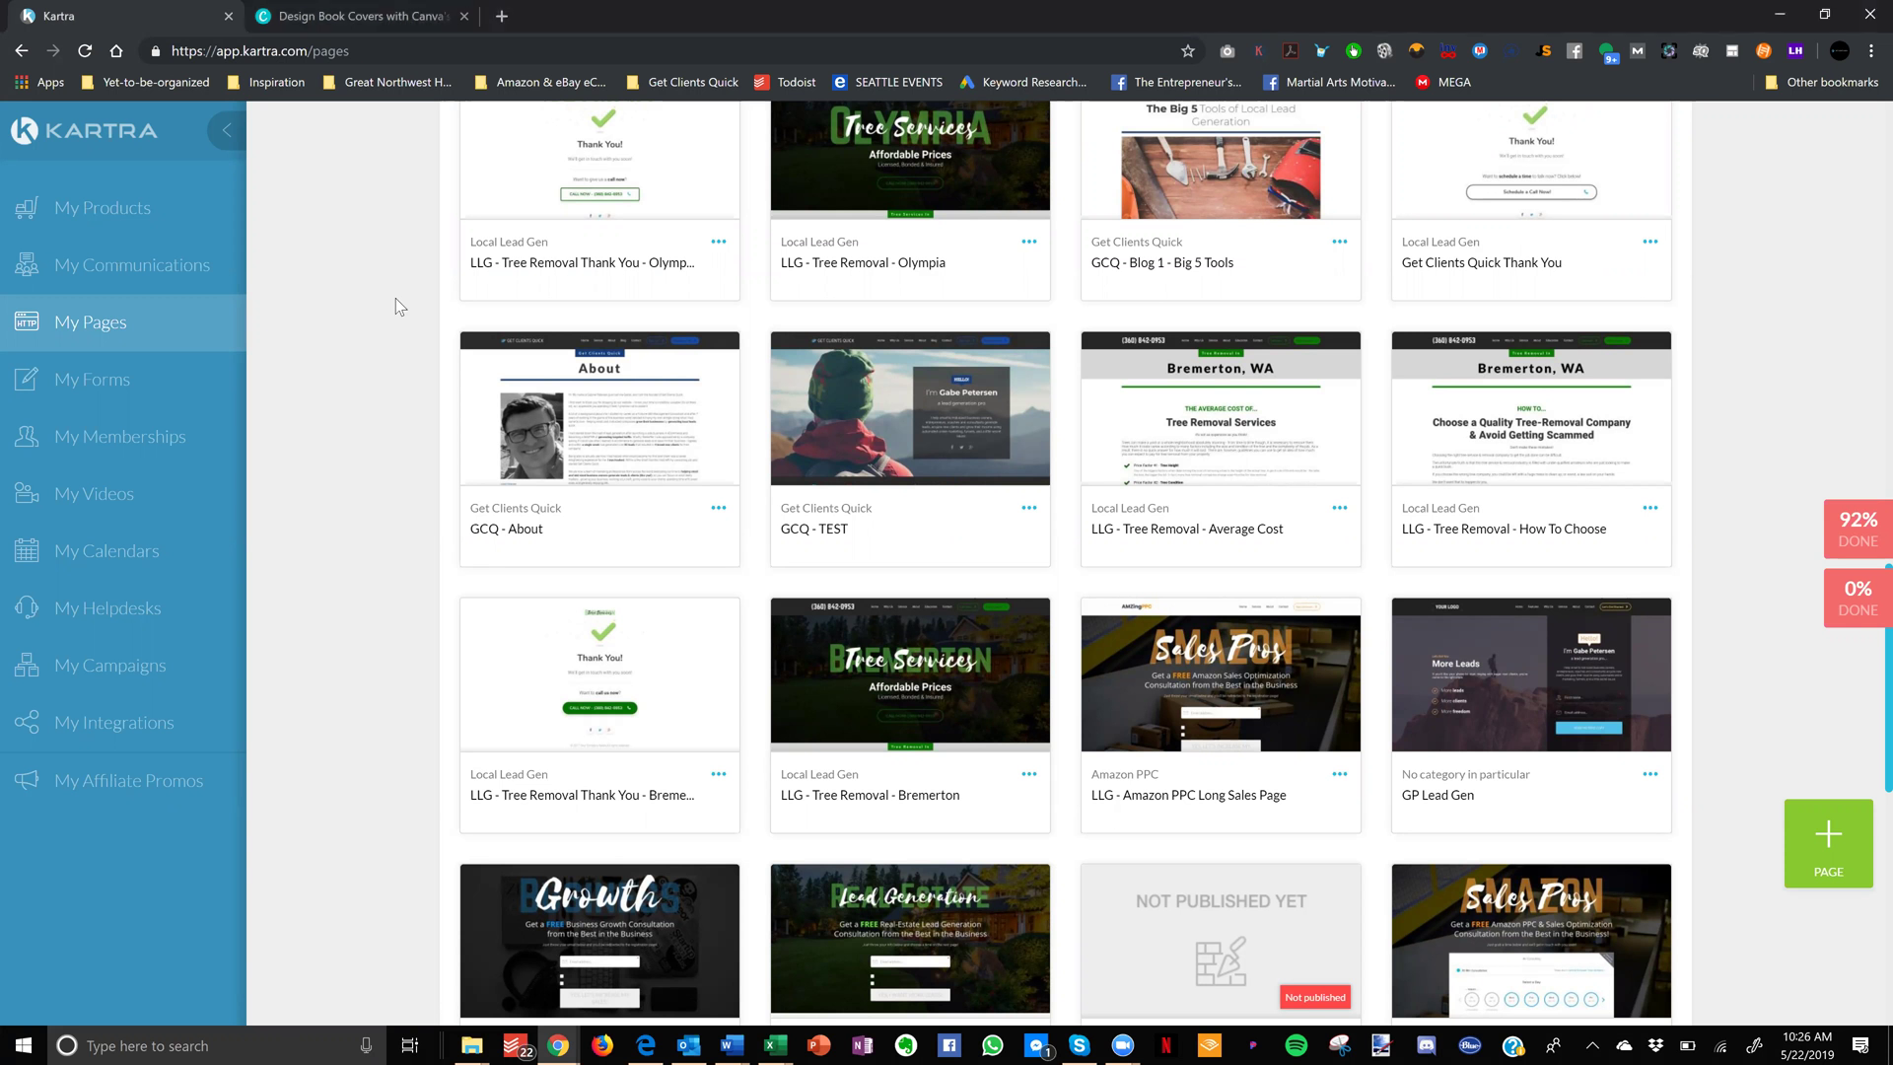
Add a new page using the light-blue template from the Checkout Pages category
click(644, 1046)
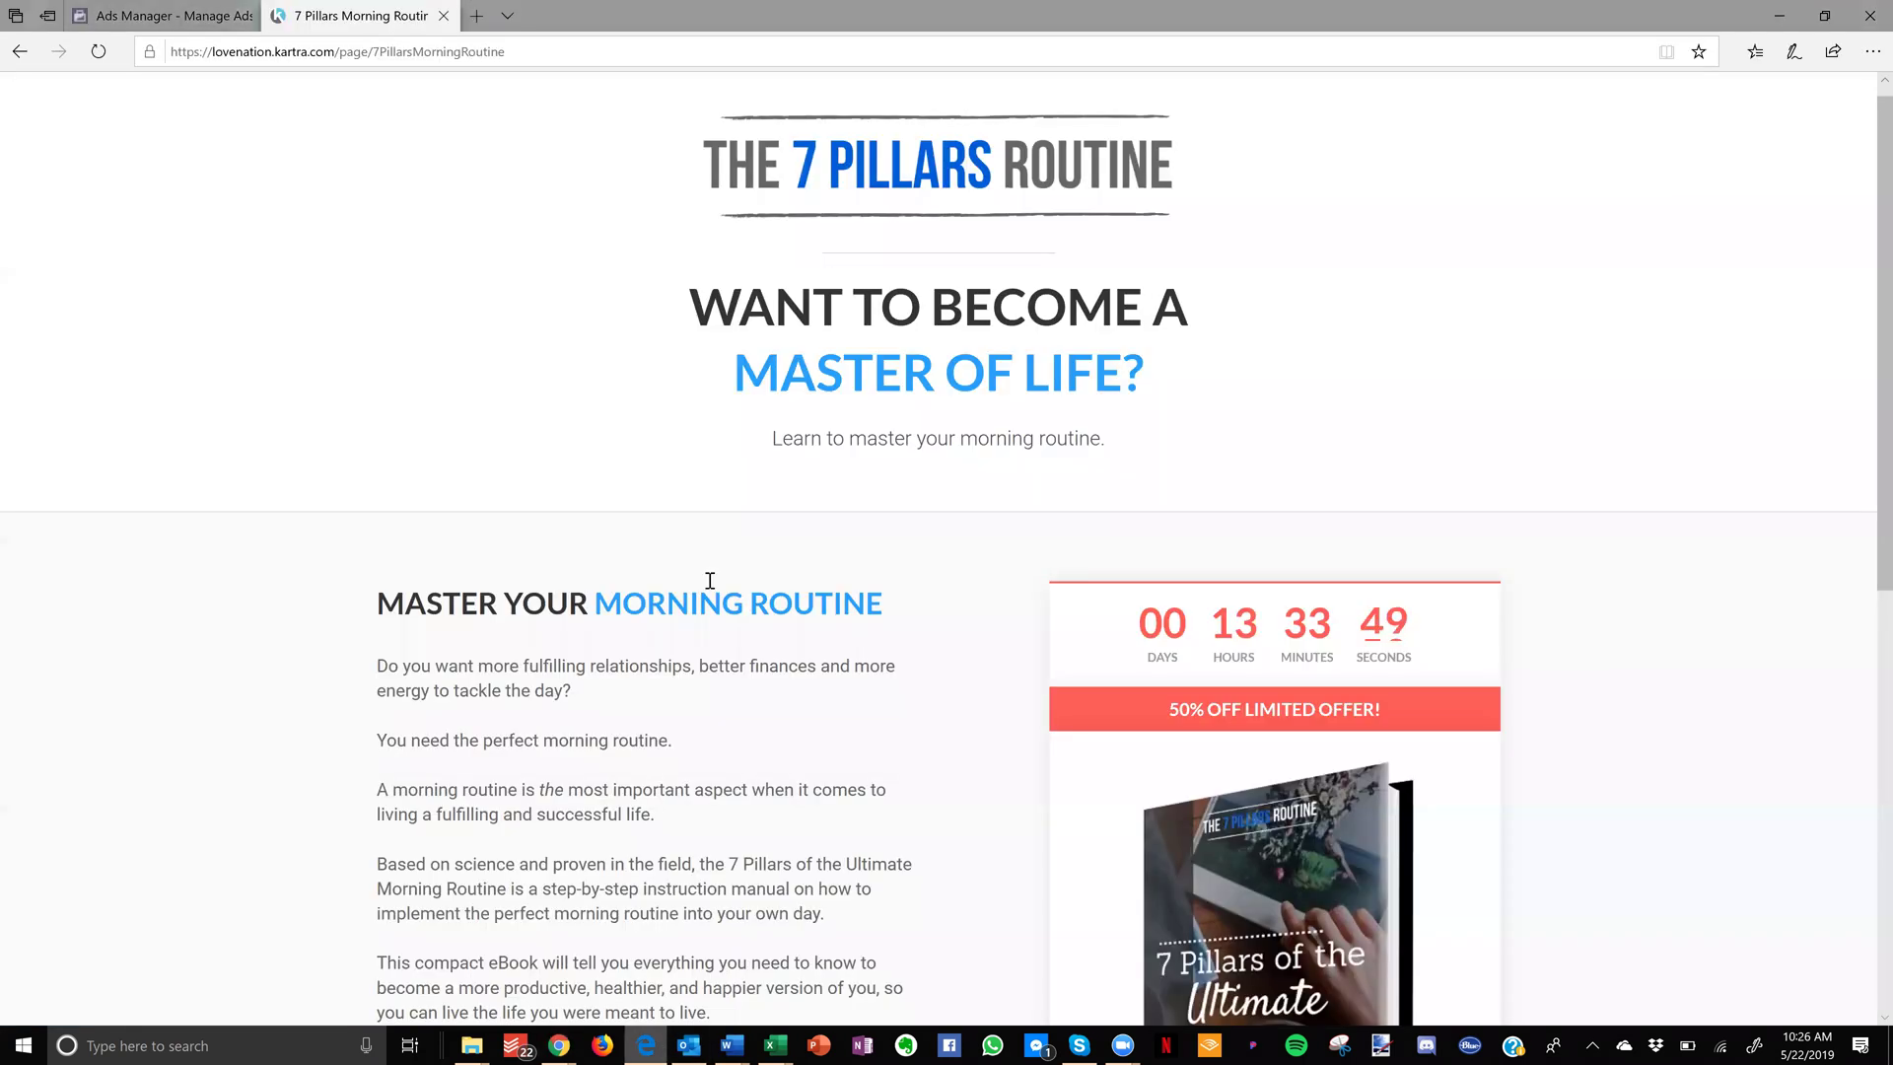
scroll(764, 478, down, 5)
scroll(765, 481, up, 3)
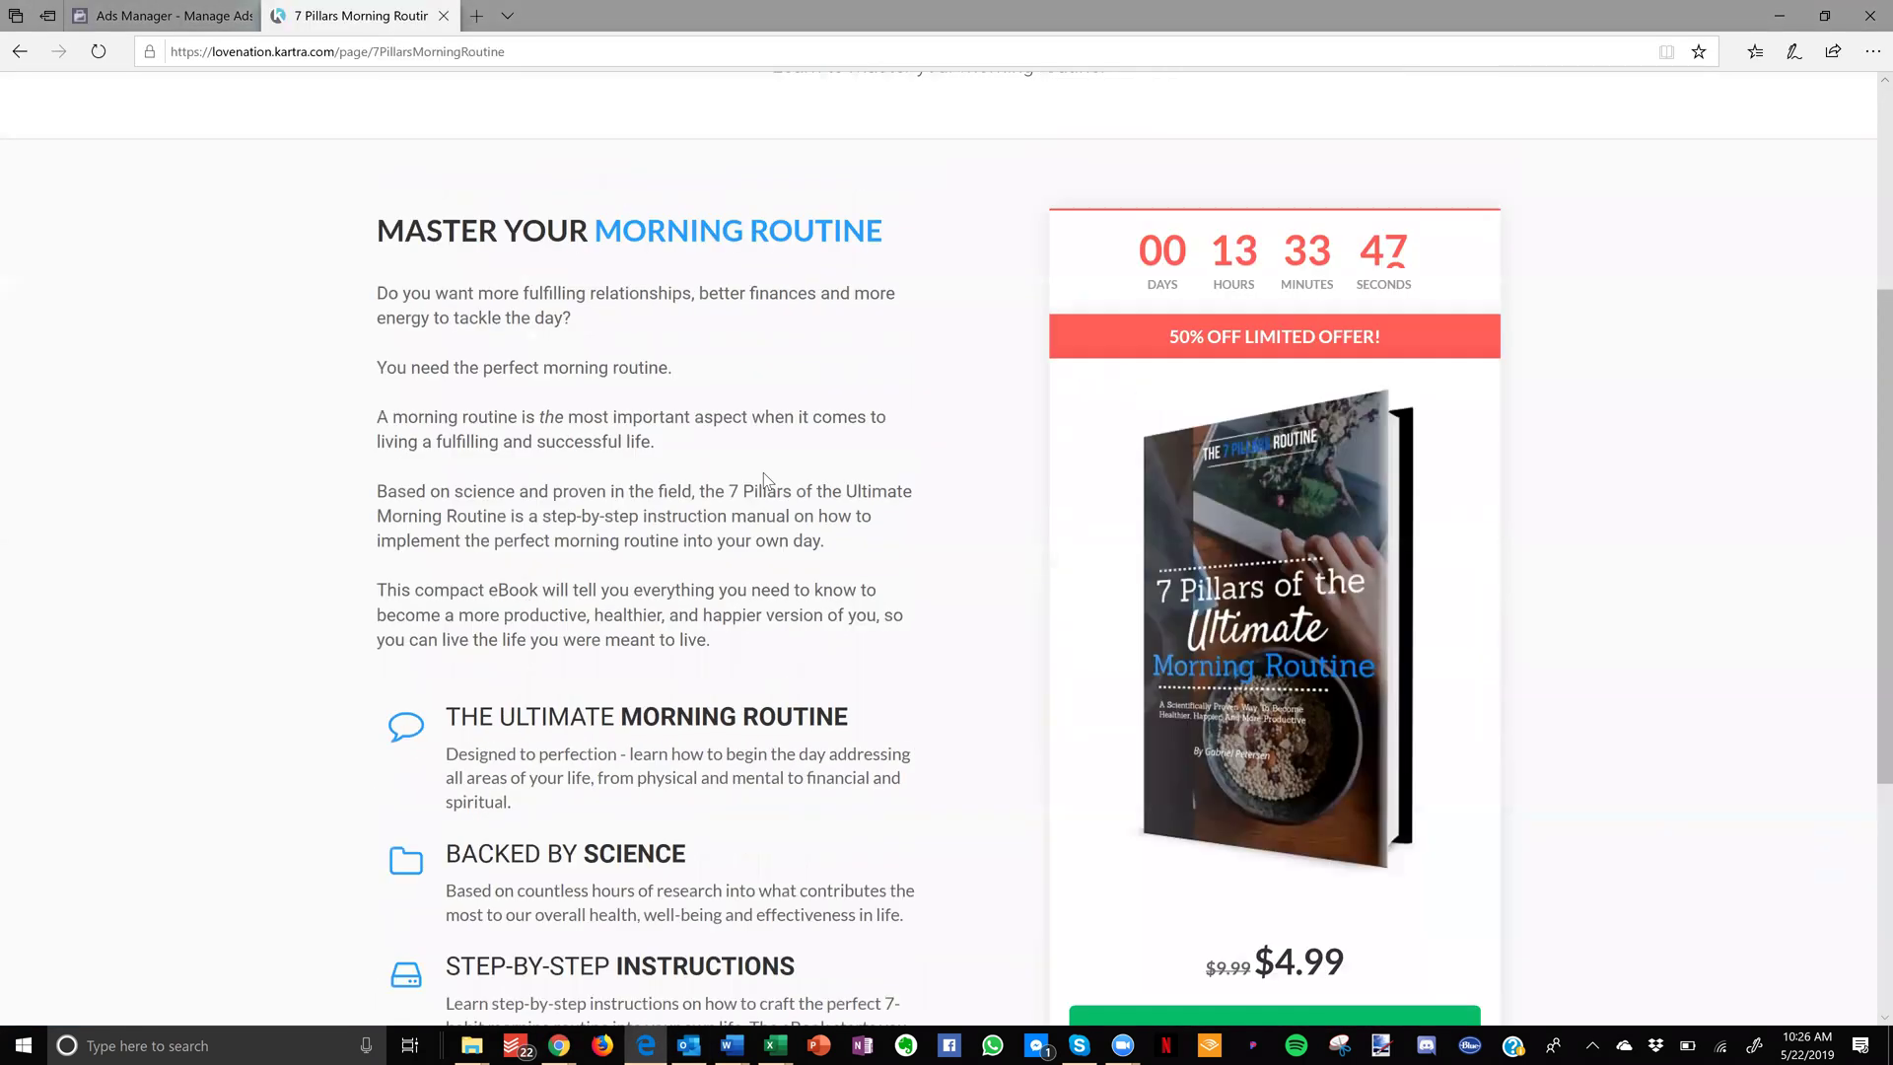
scroll(764, 478, up, 3)
scroll(760, 479, down, 2)
scroll(762, 478, up, 1)
scroll(764, 473, down, 4)
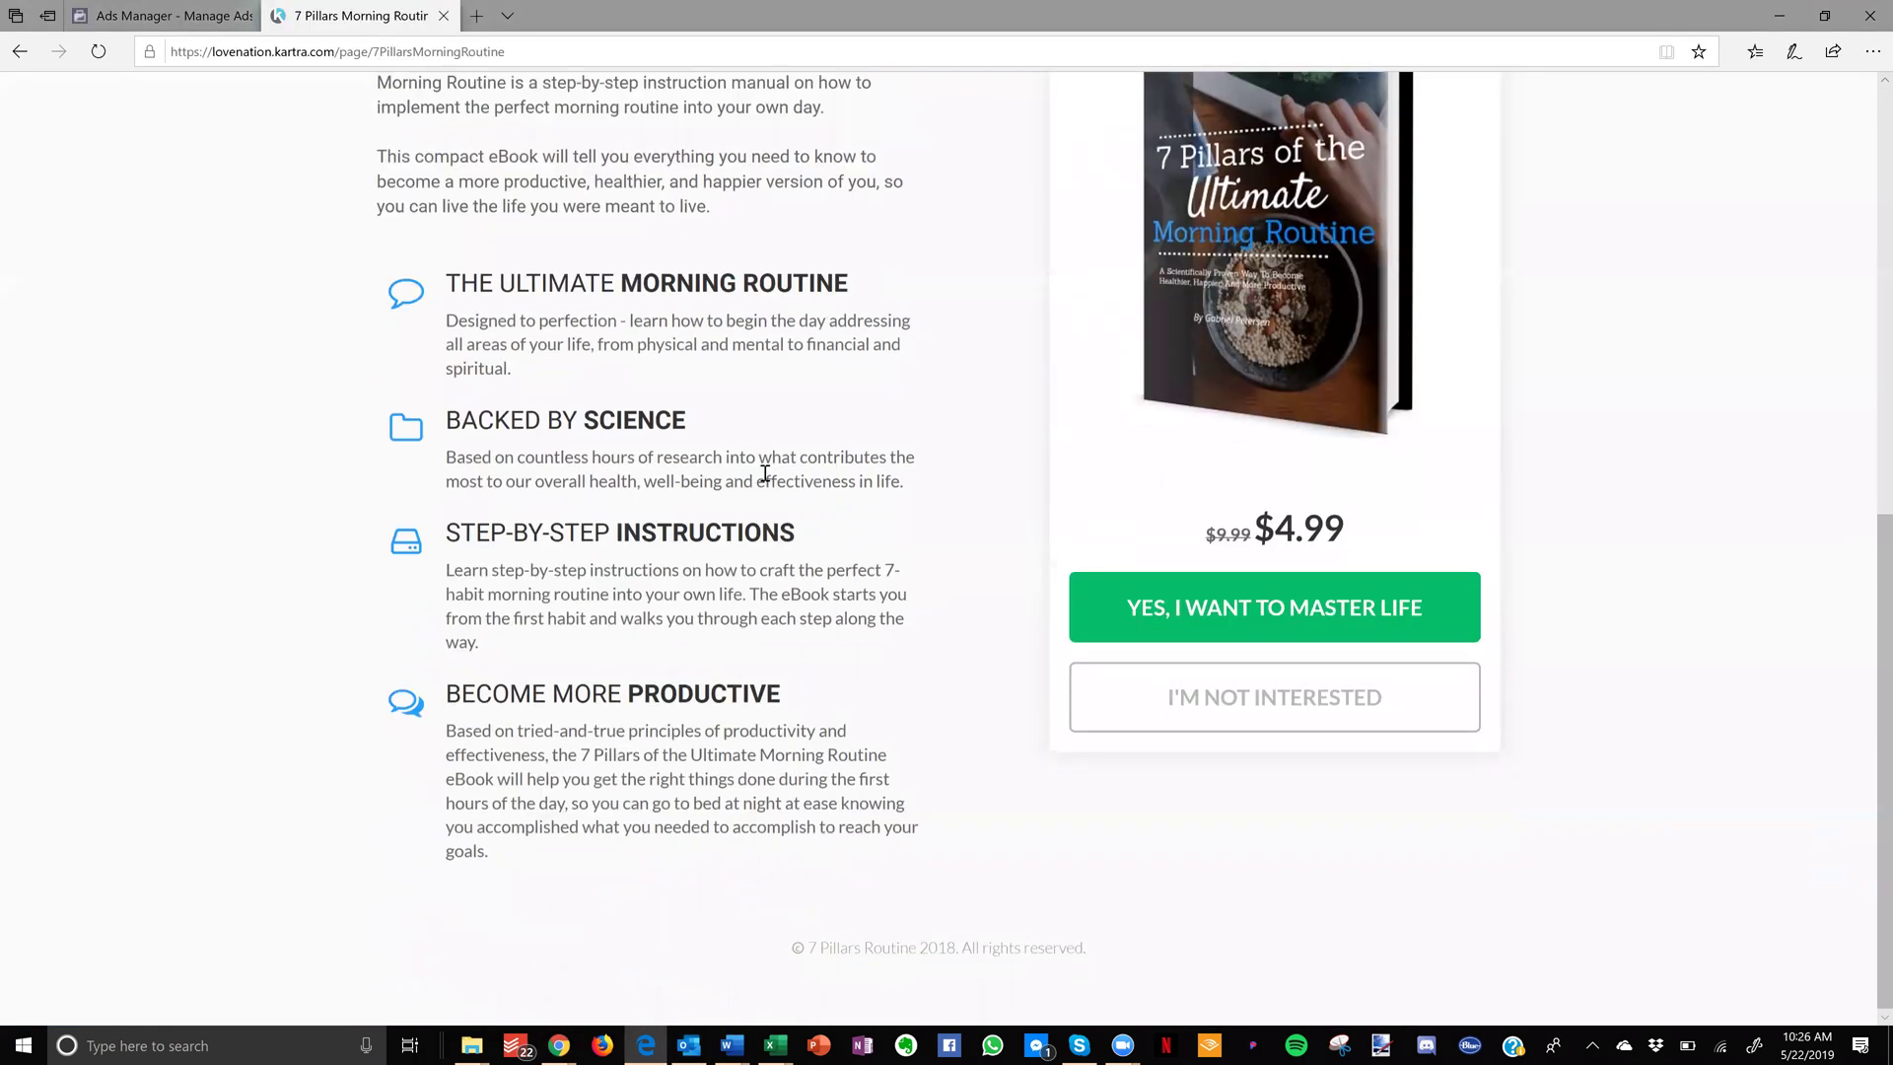
scroll(764, 475, up, 2)
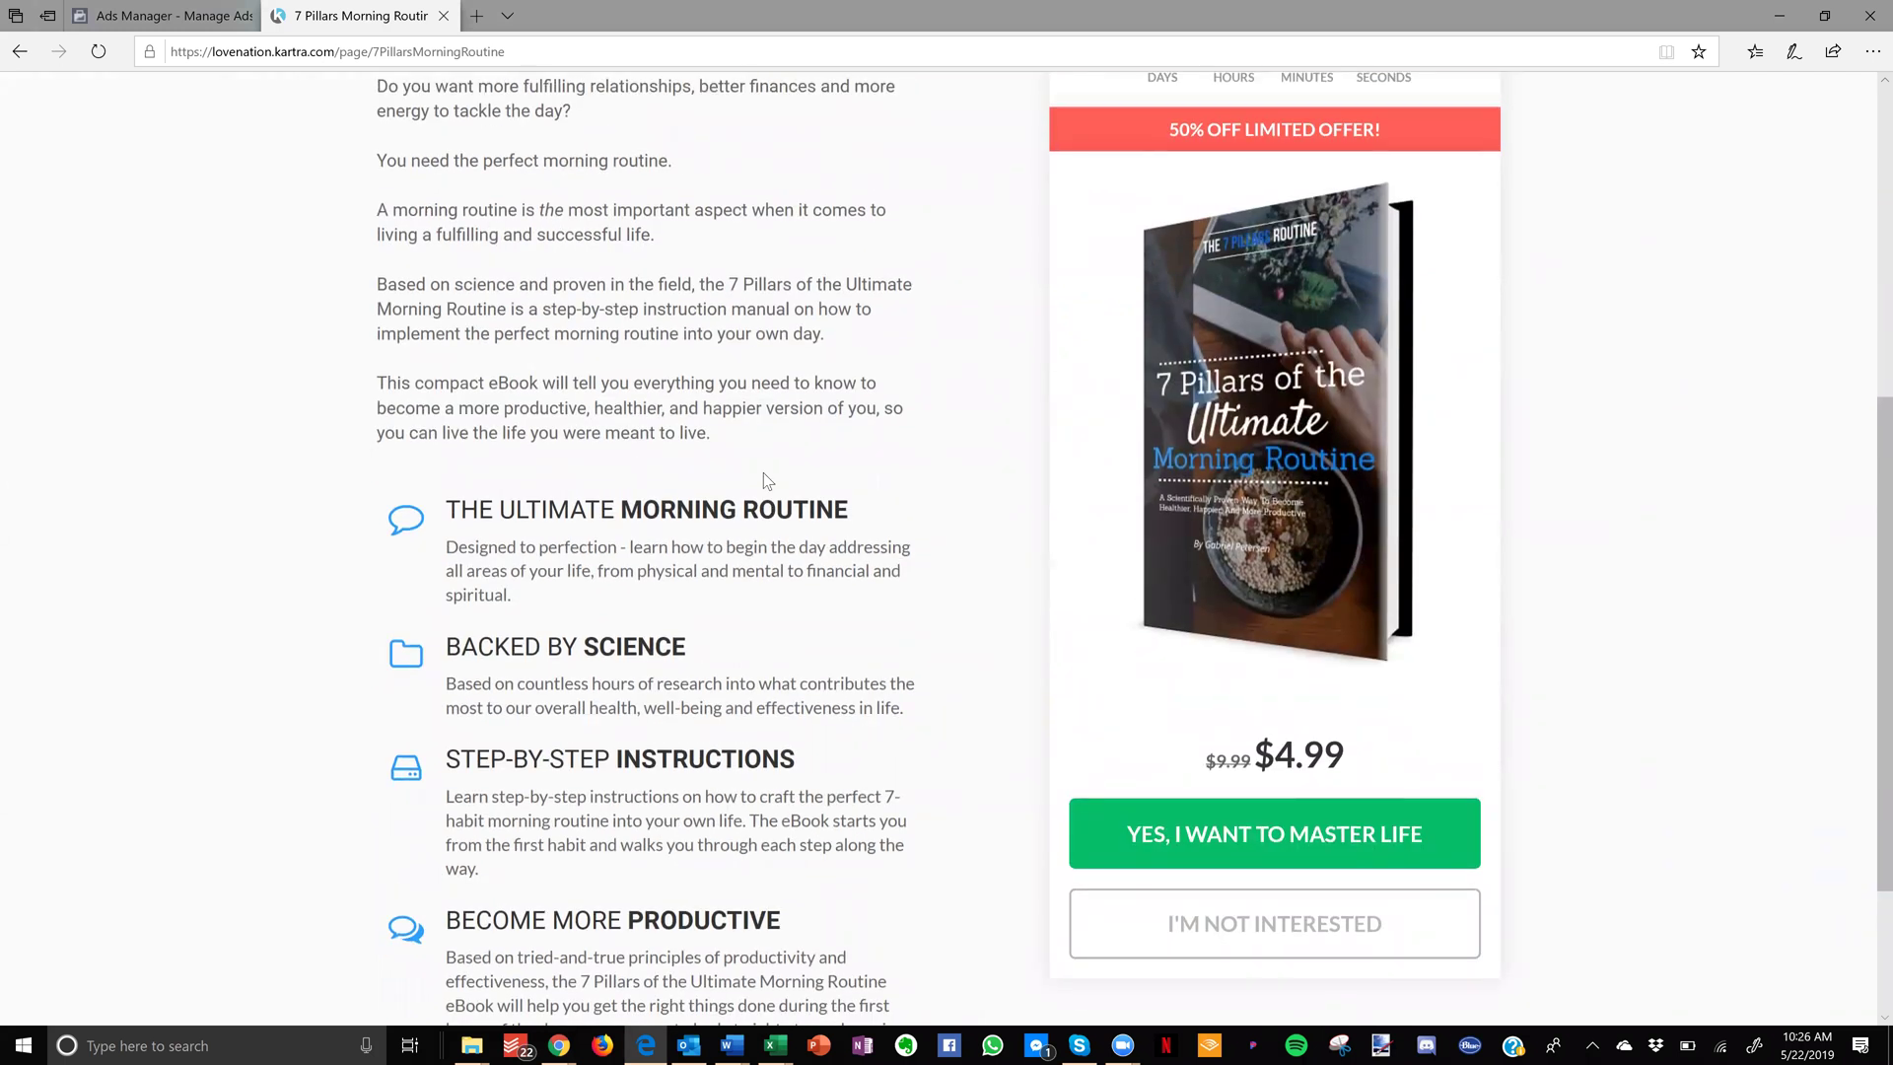
scroll(763, 479, up, 2)
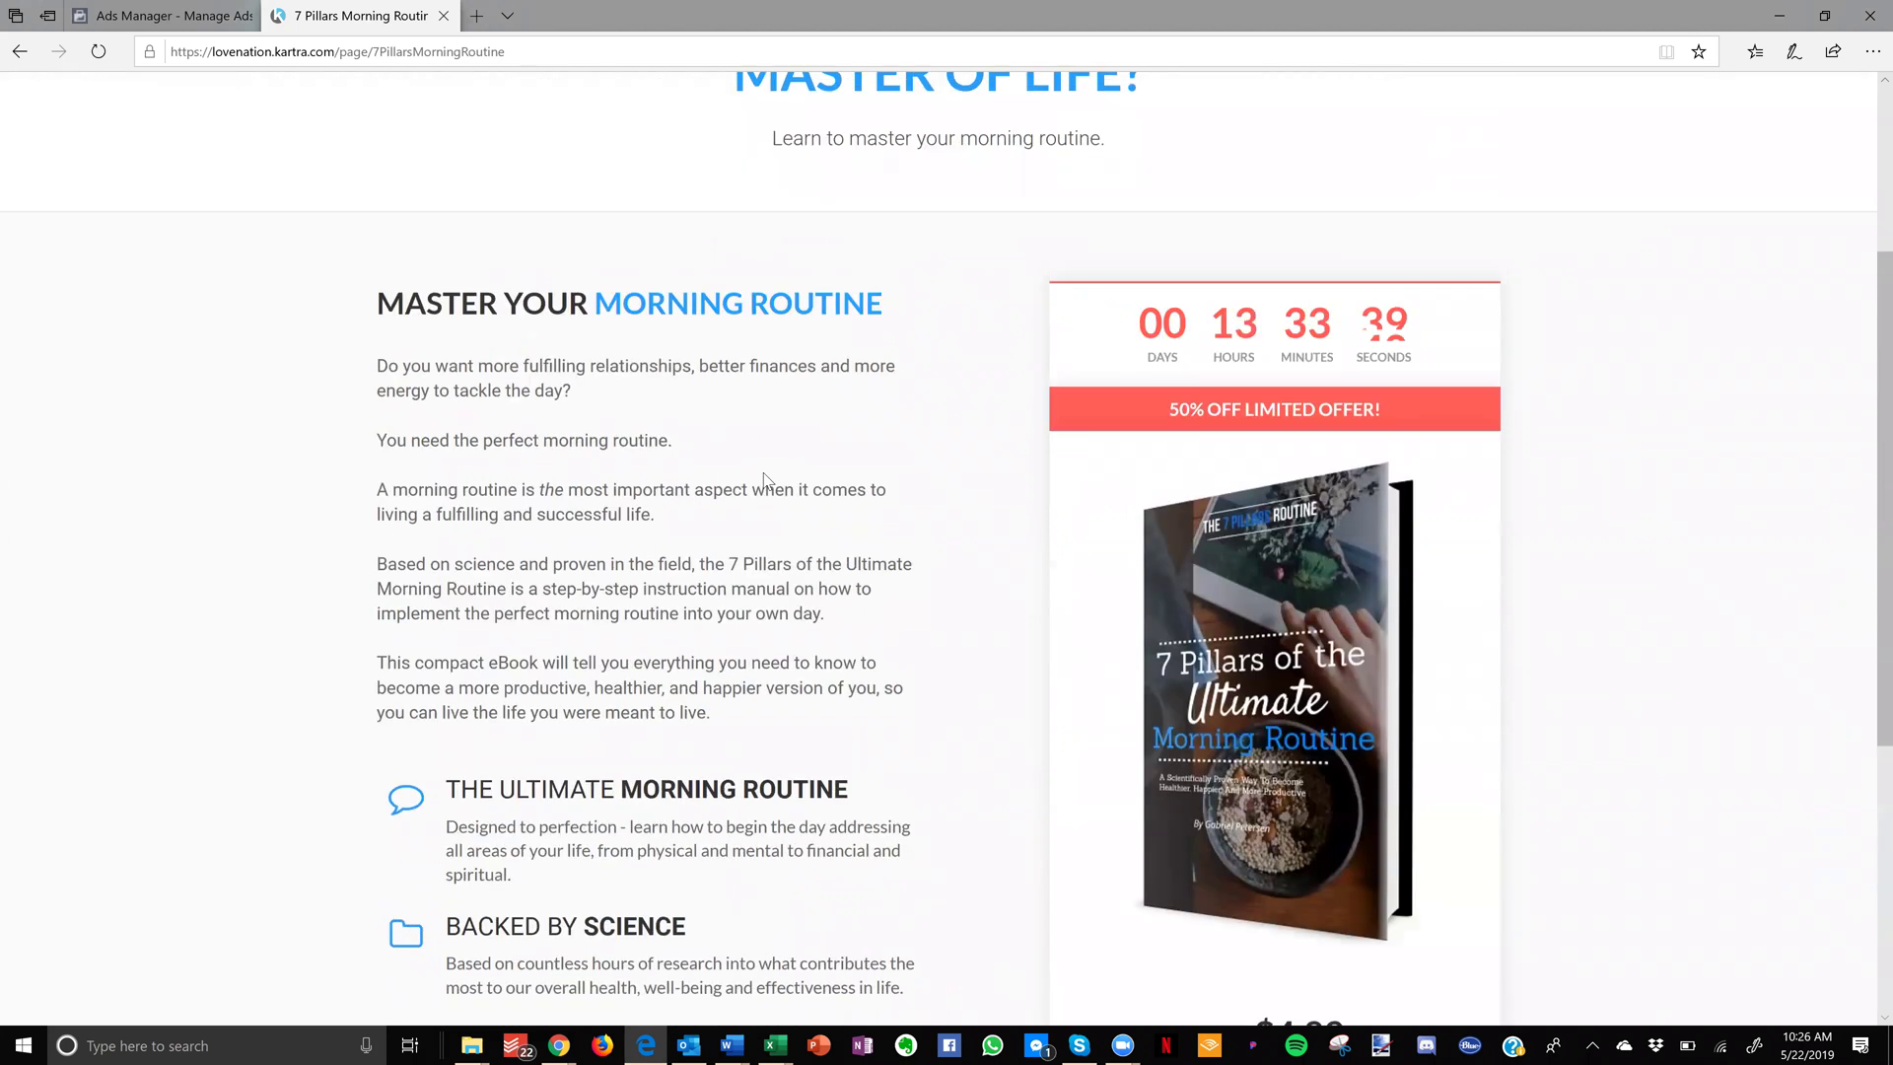
scroll(763, 478, down, 1)
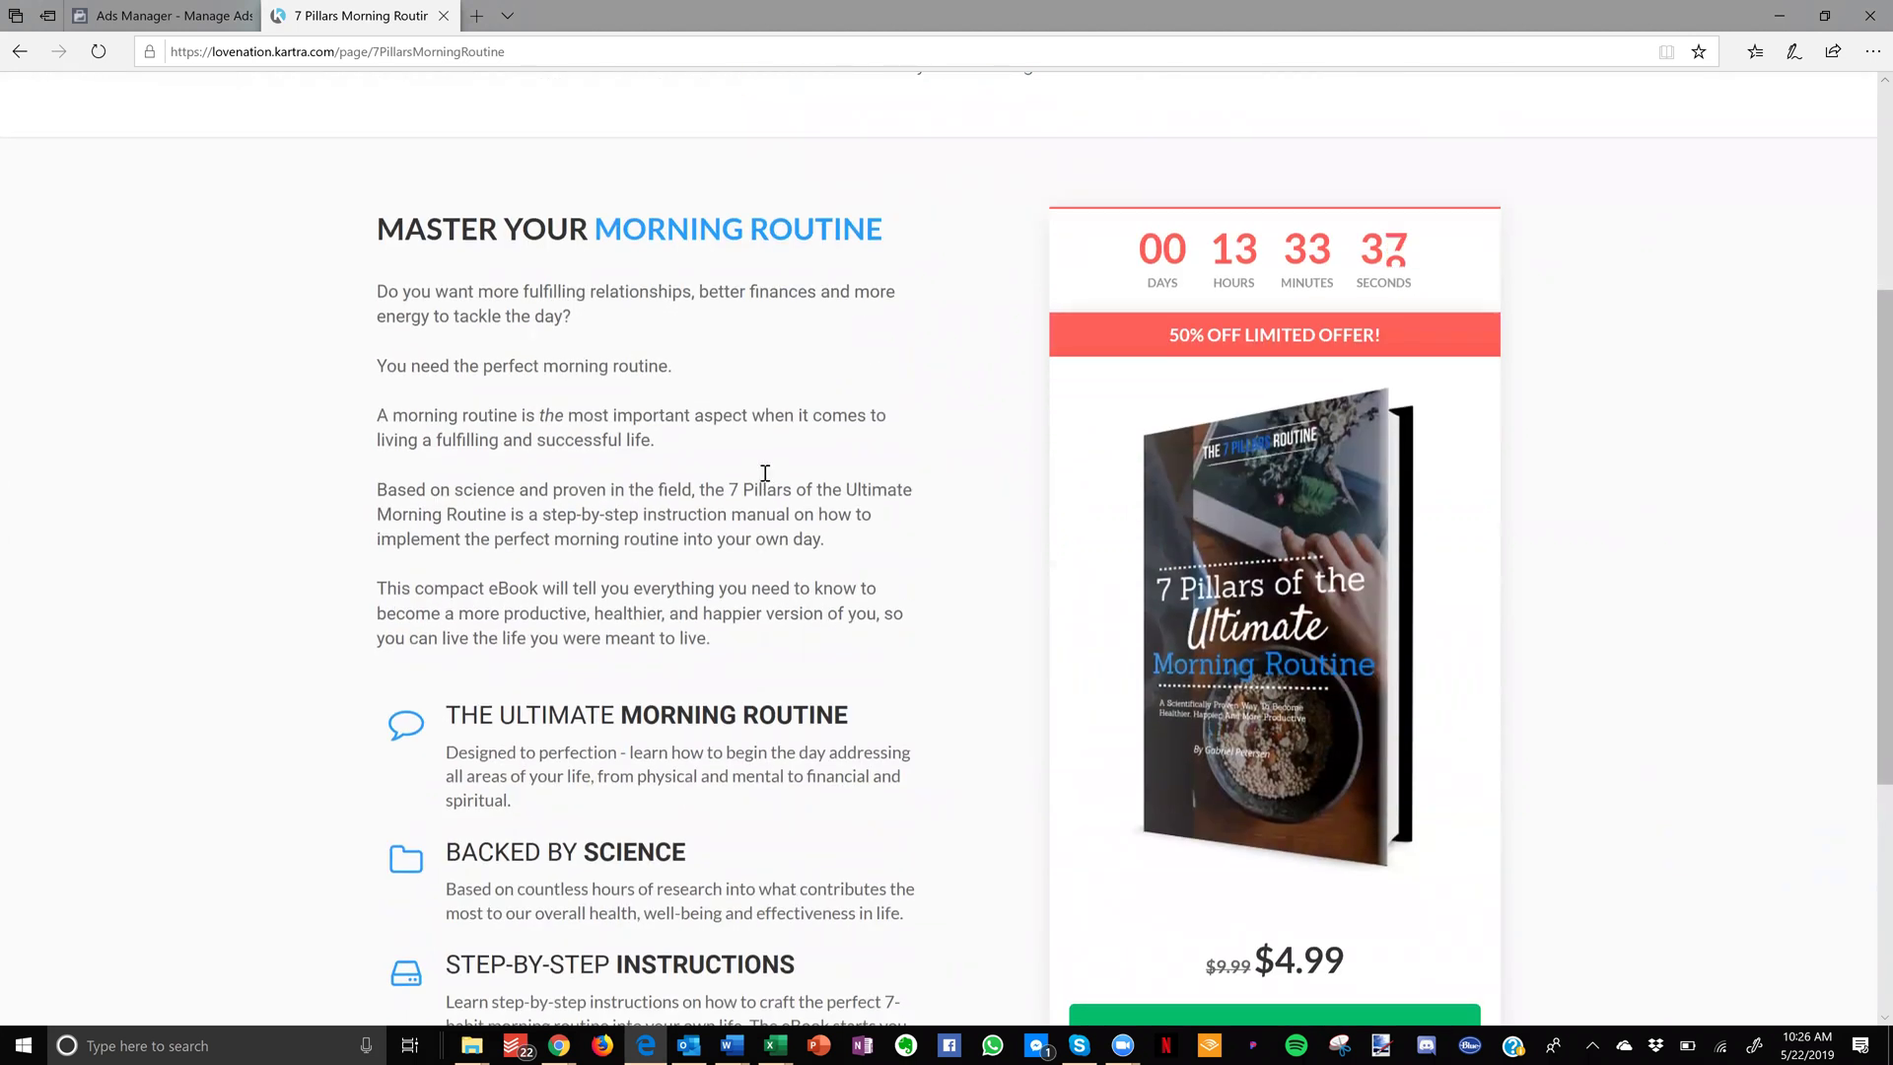
scroll(764, 475, up, 2)
scroll(764, 471, down, 1)
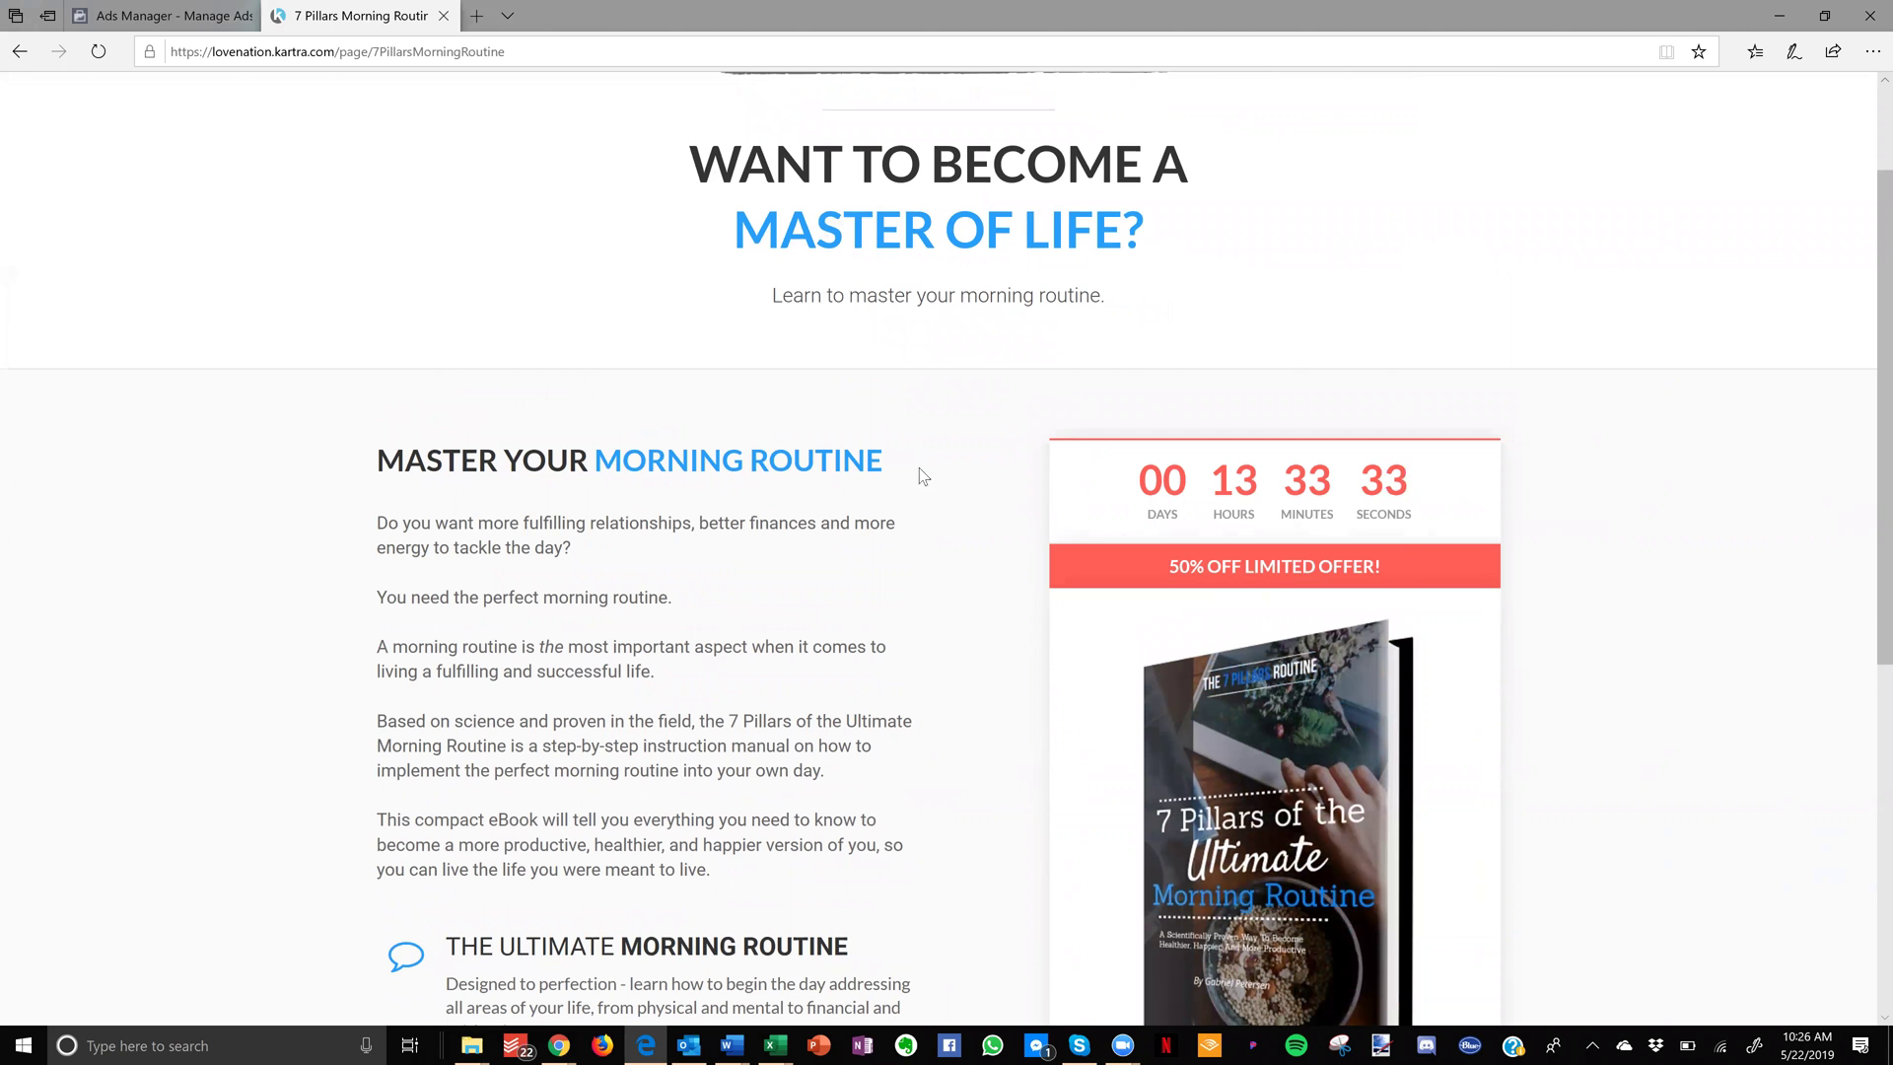
scroll(926, 468, up, 1)
scroll(806, 696, down, 5)
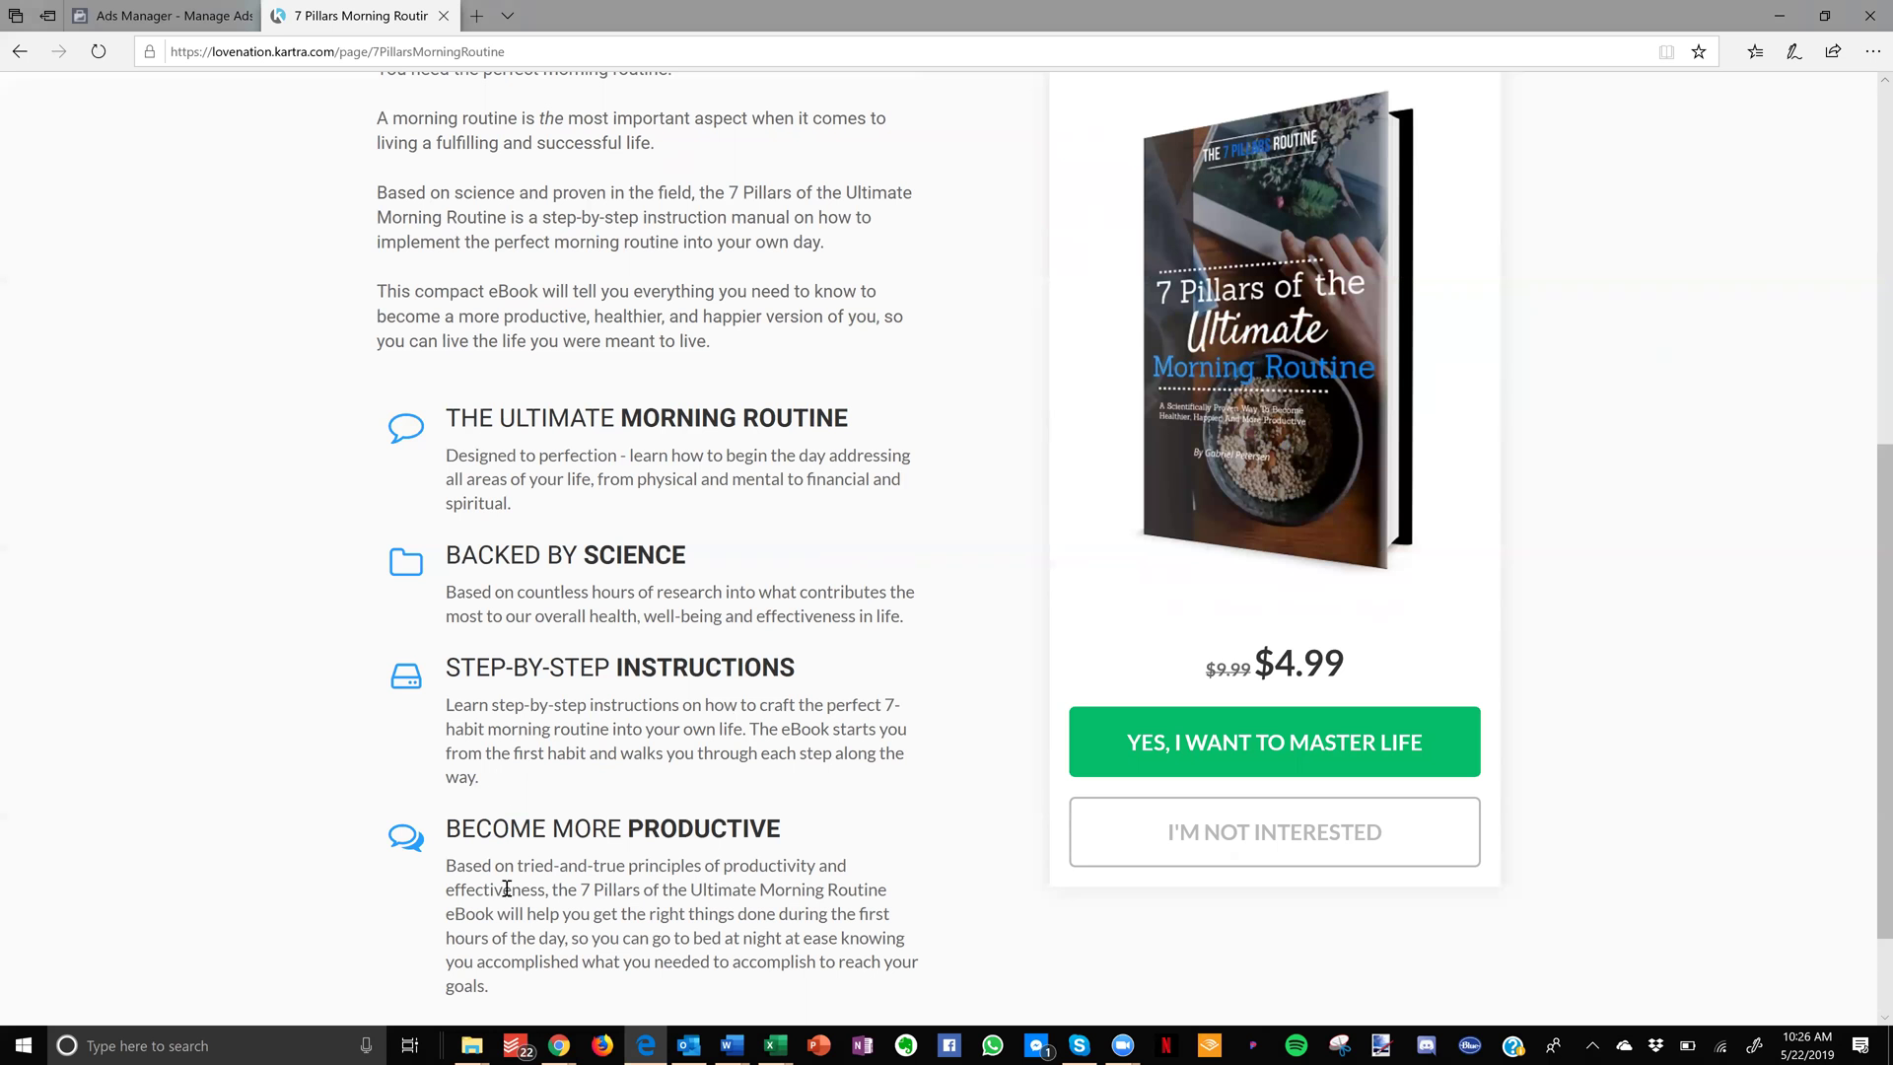
scroll(677, 317, up, 3)
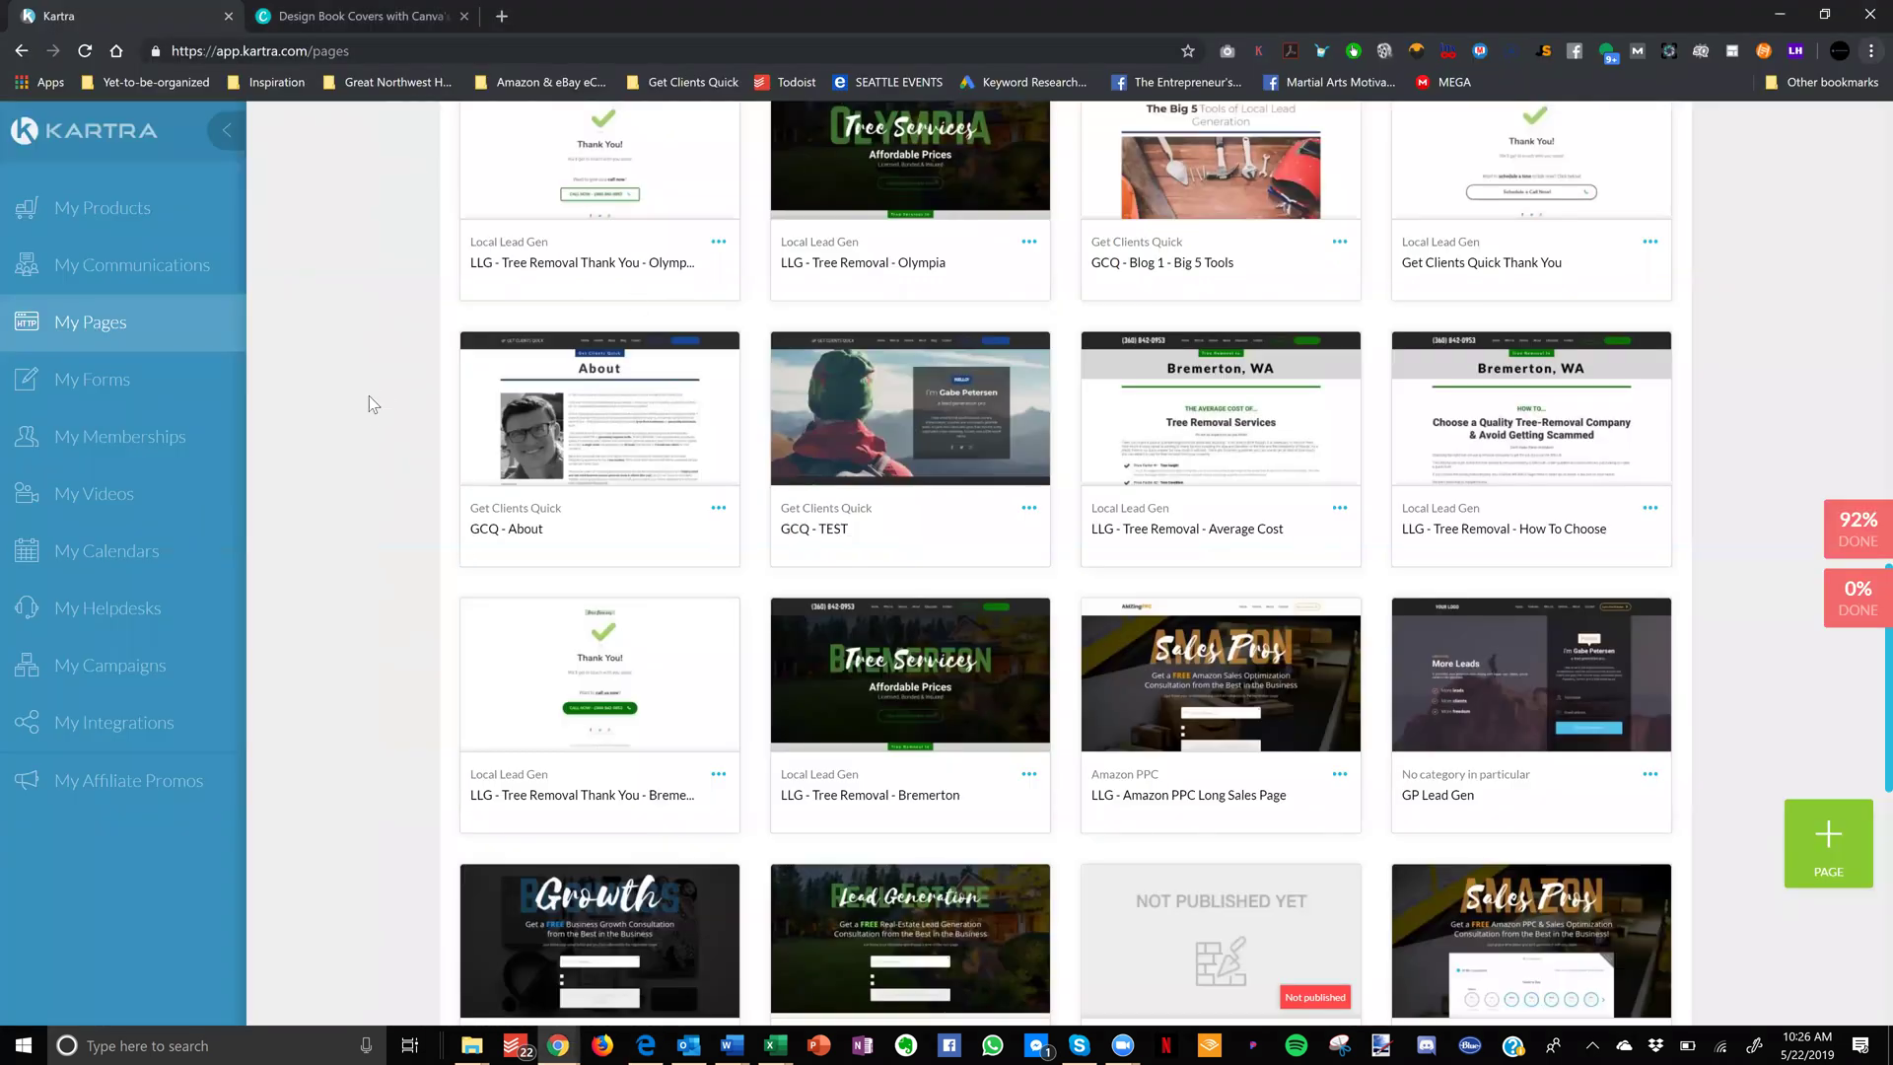
scroll(373, 395, up, 1)
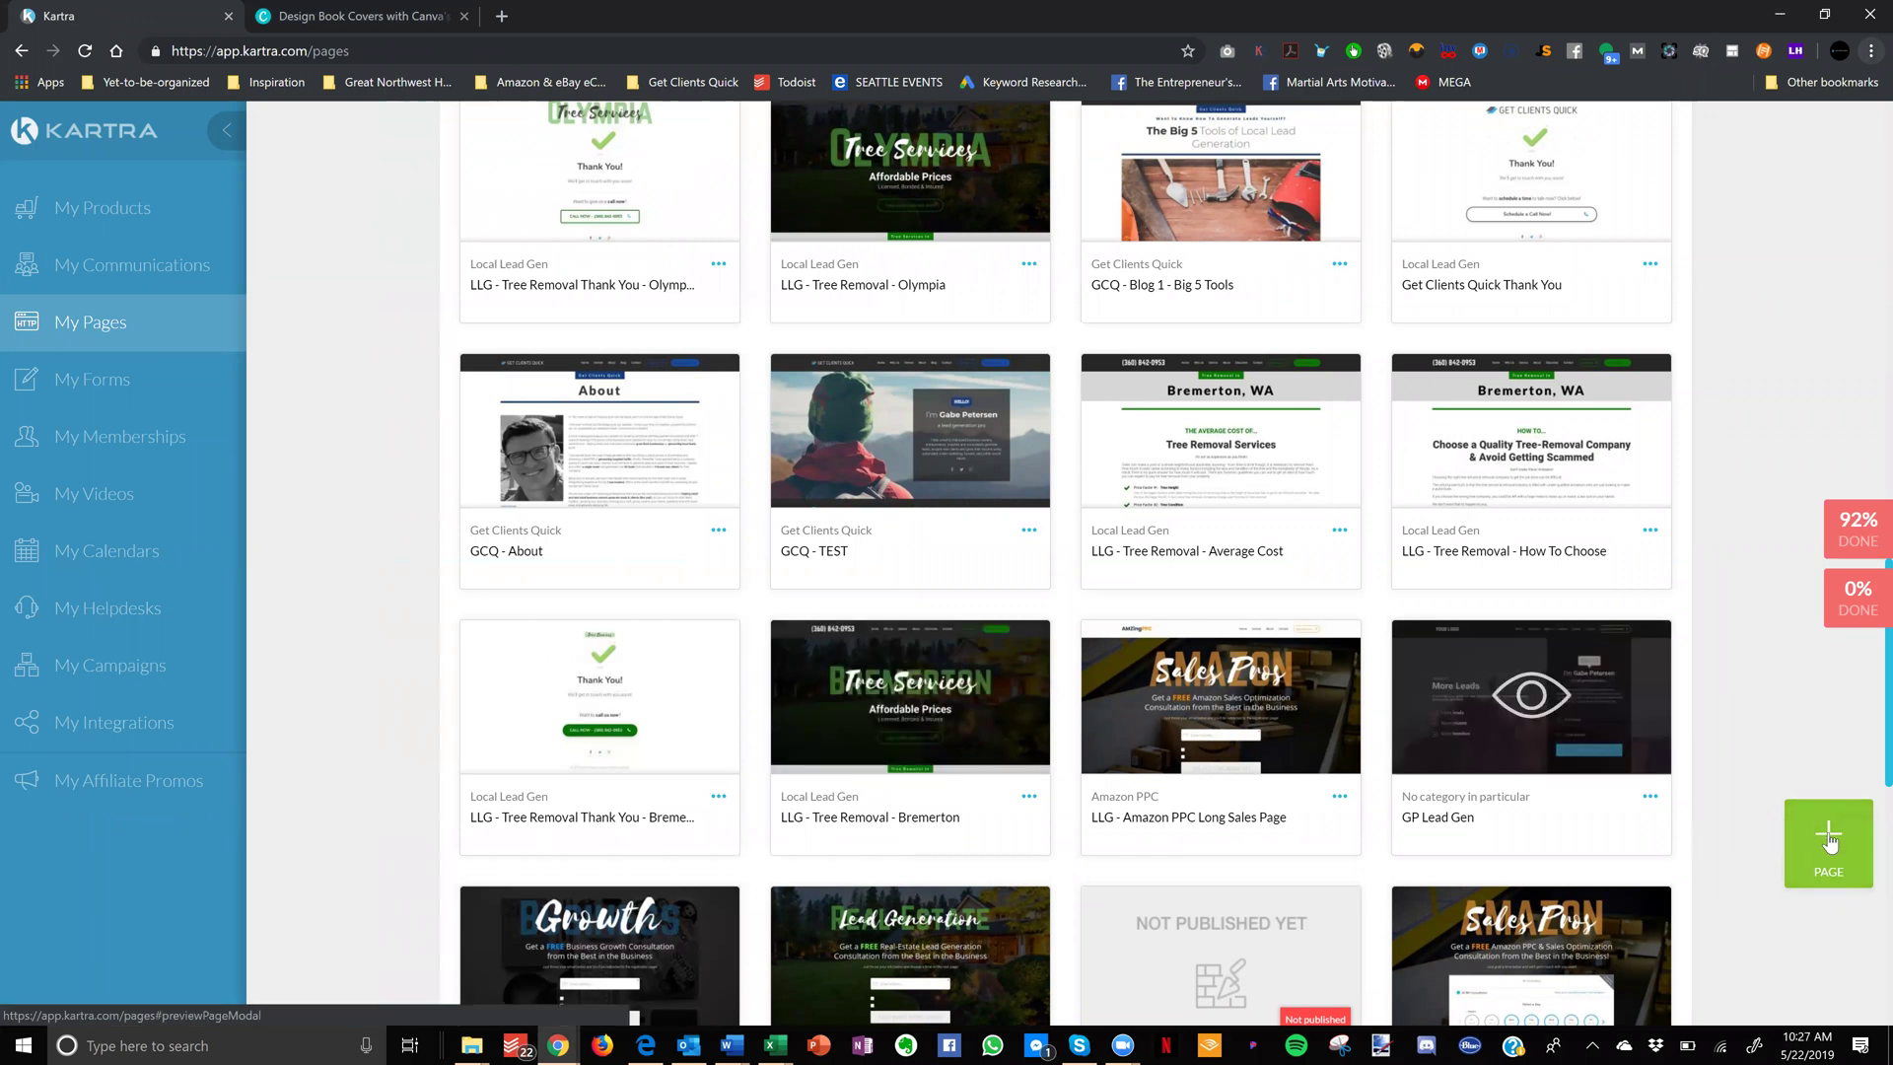
click(1833, 838)
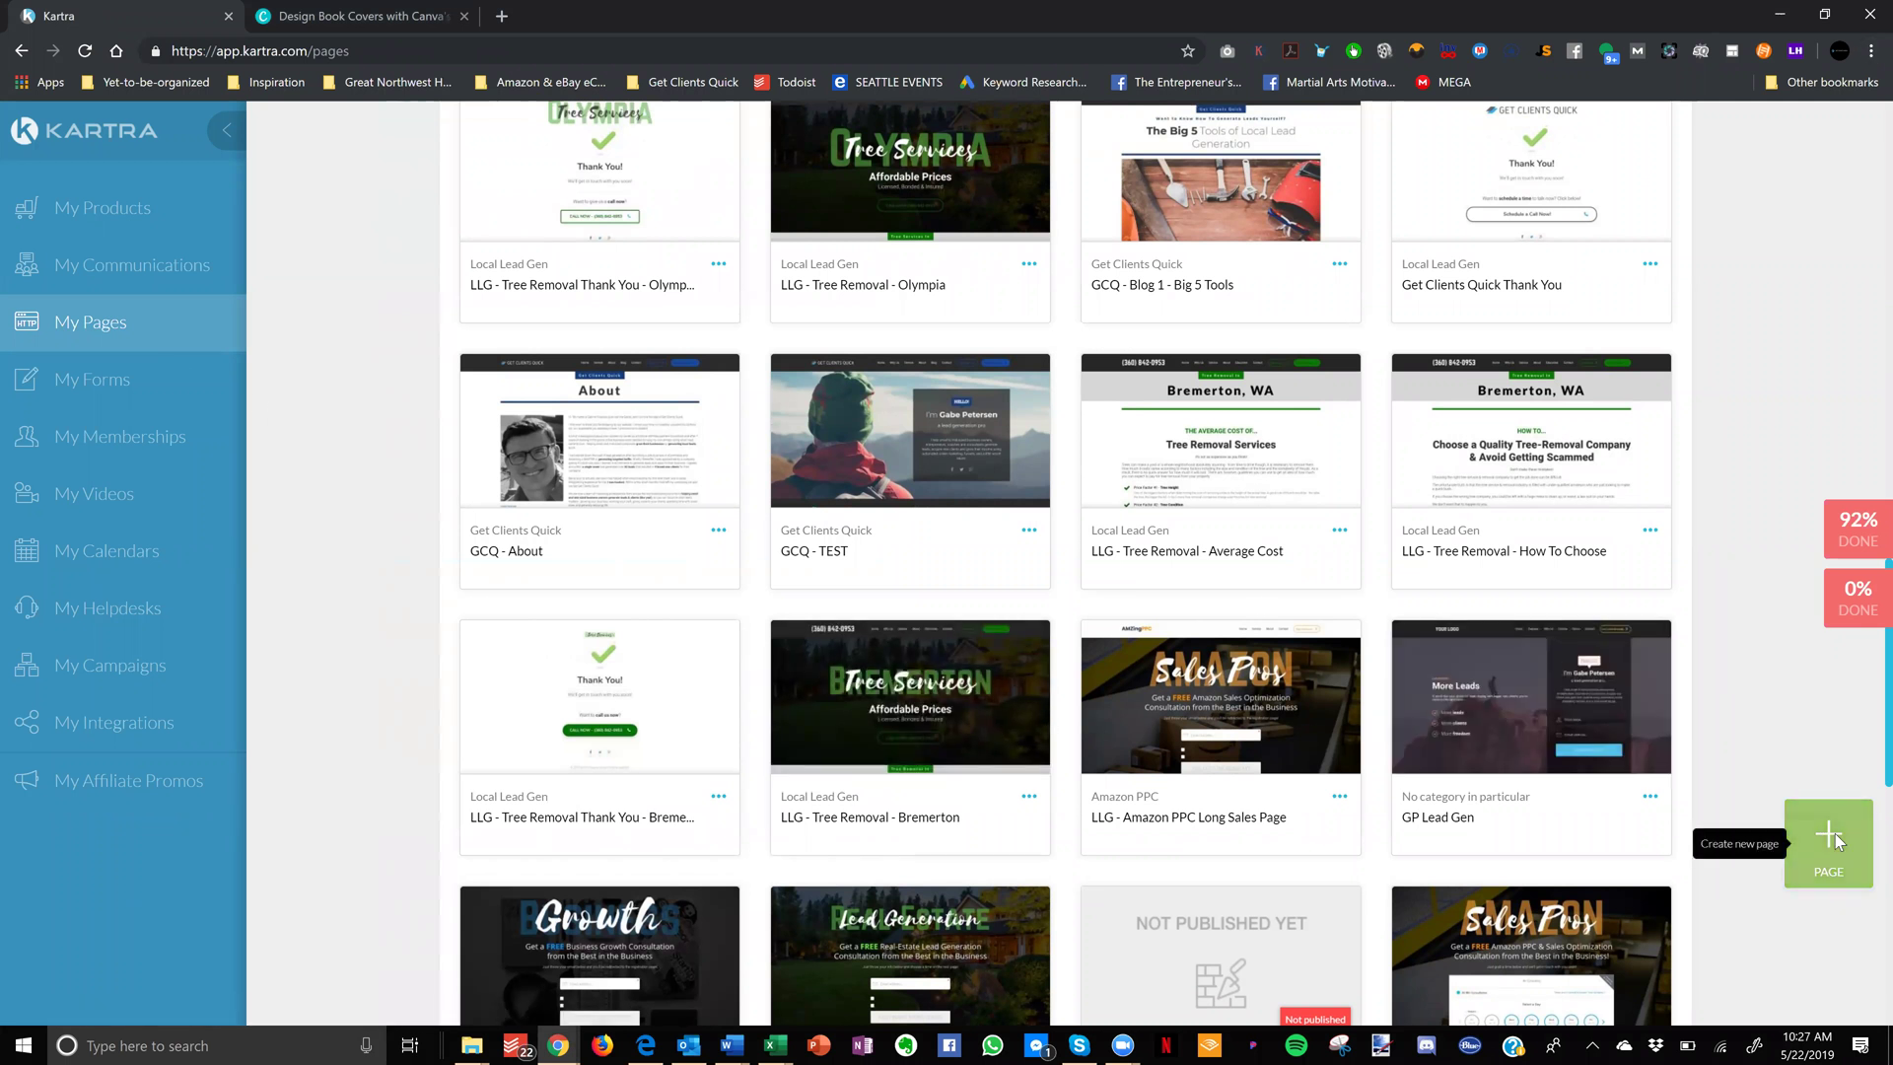
click(1831, 838)
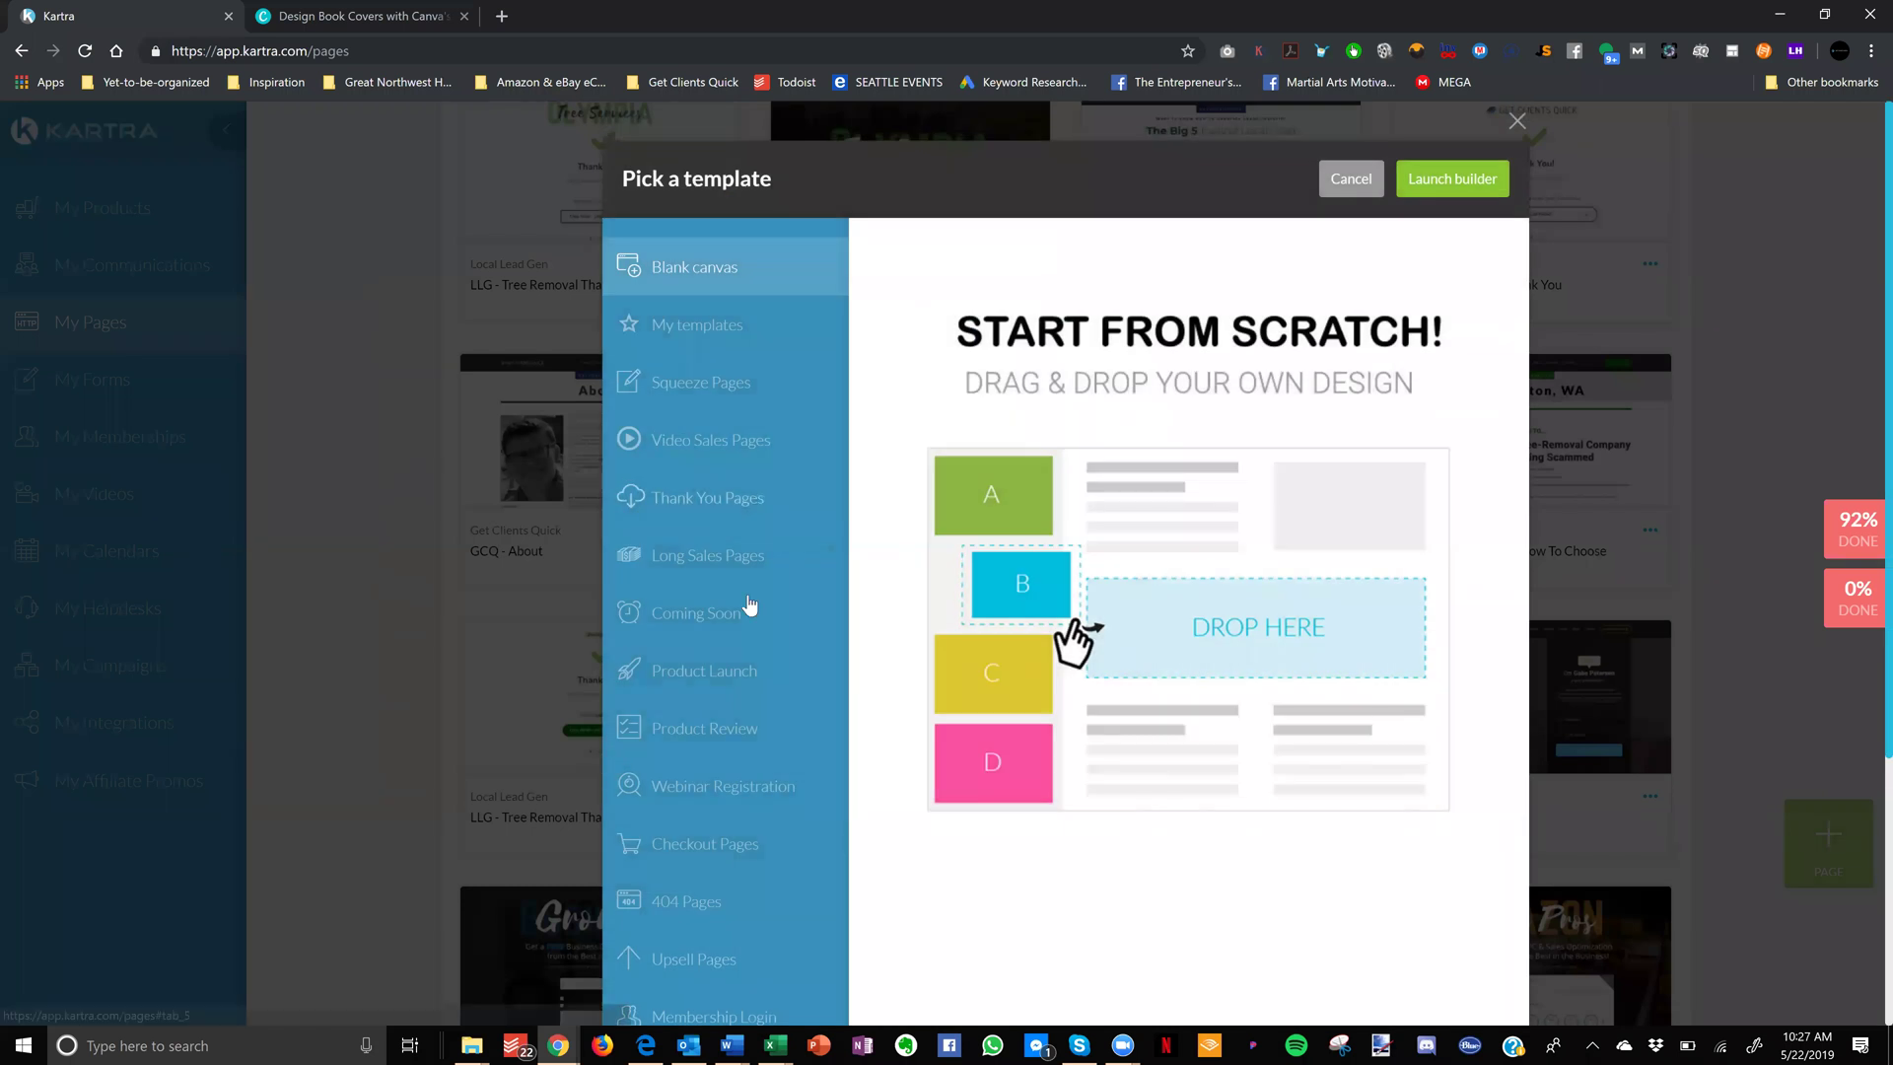
click(729, 857)
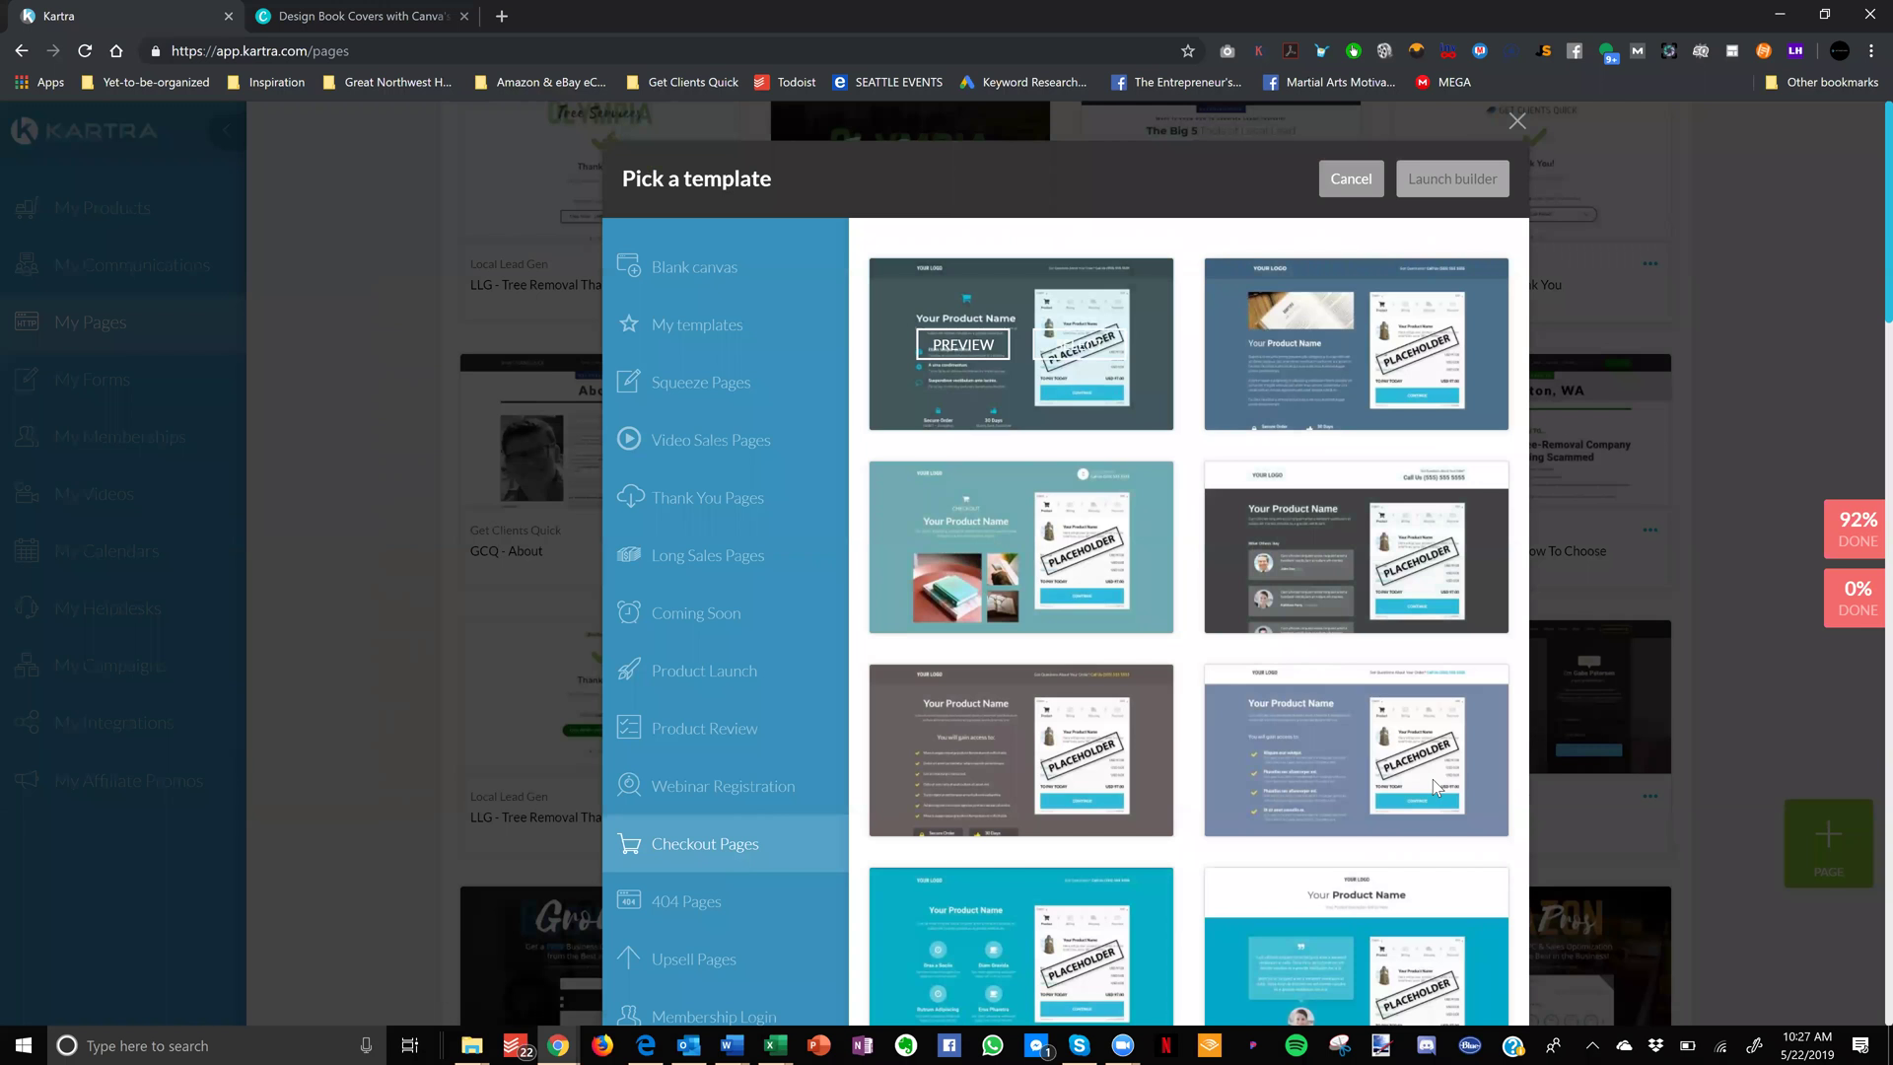
scroll(1433, 779, down, 1)
scroll(1433, 779, down, 2)
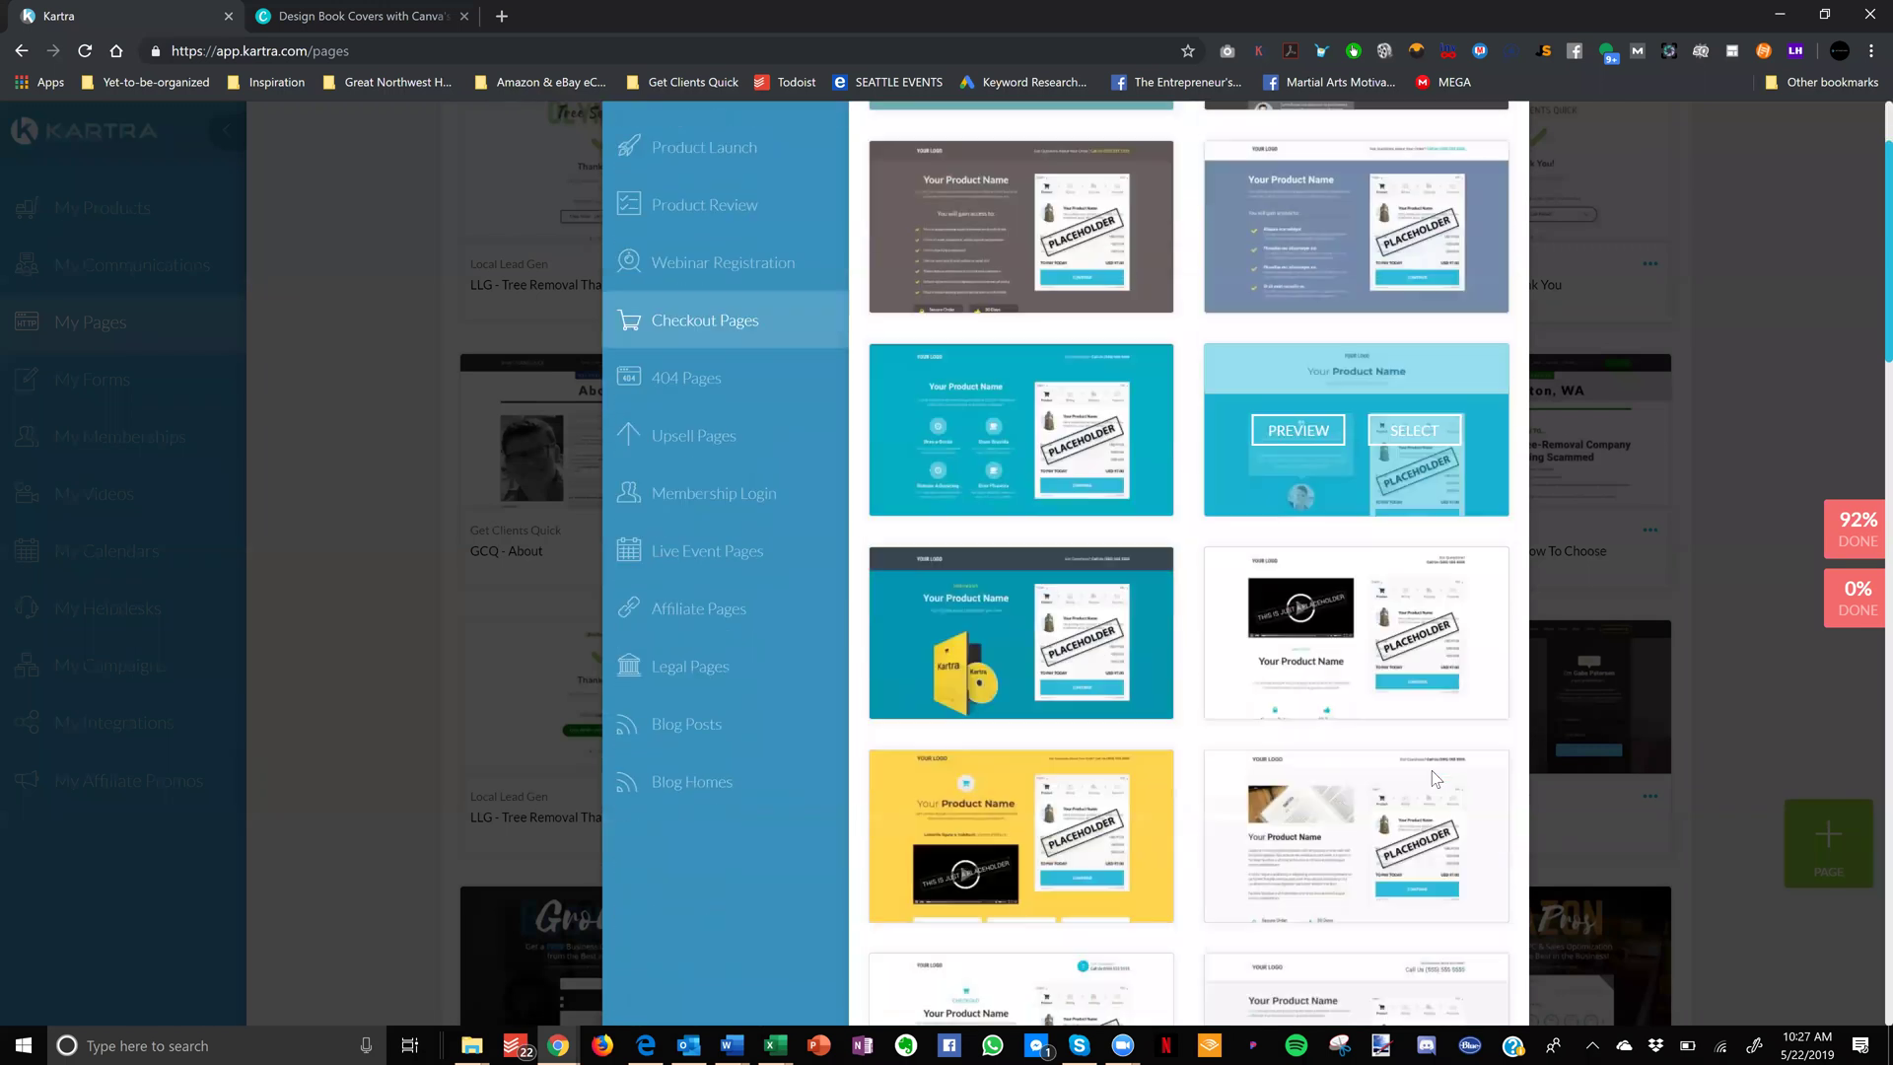
scroll(1431, 779, down, 1)
scroll(1433, 780, down, 2)
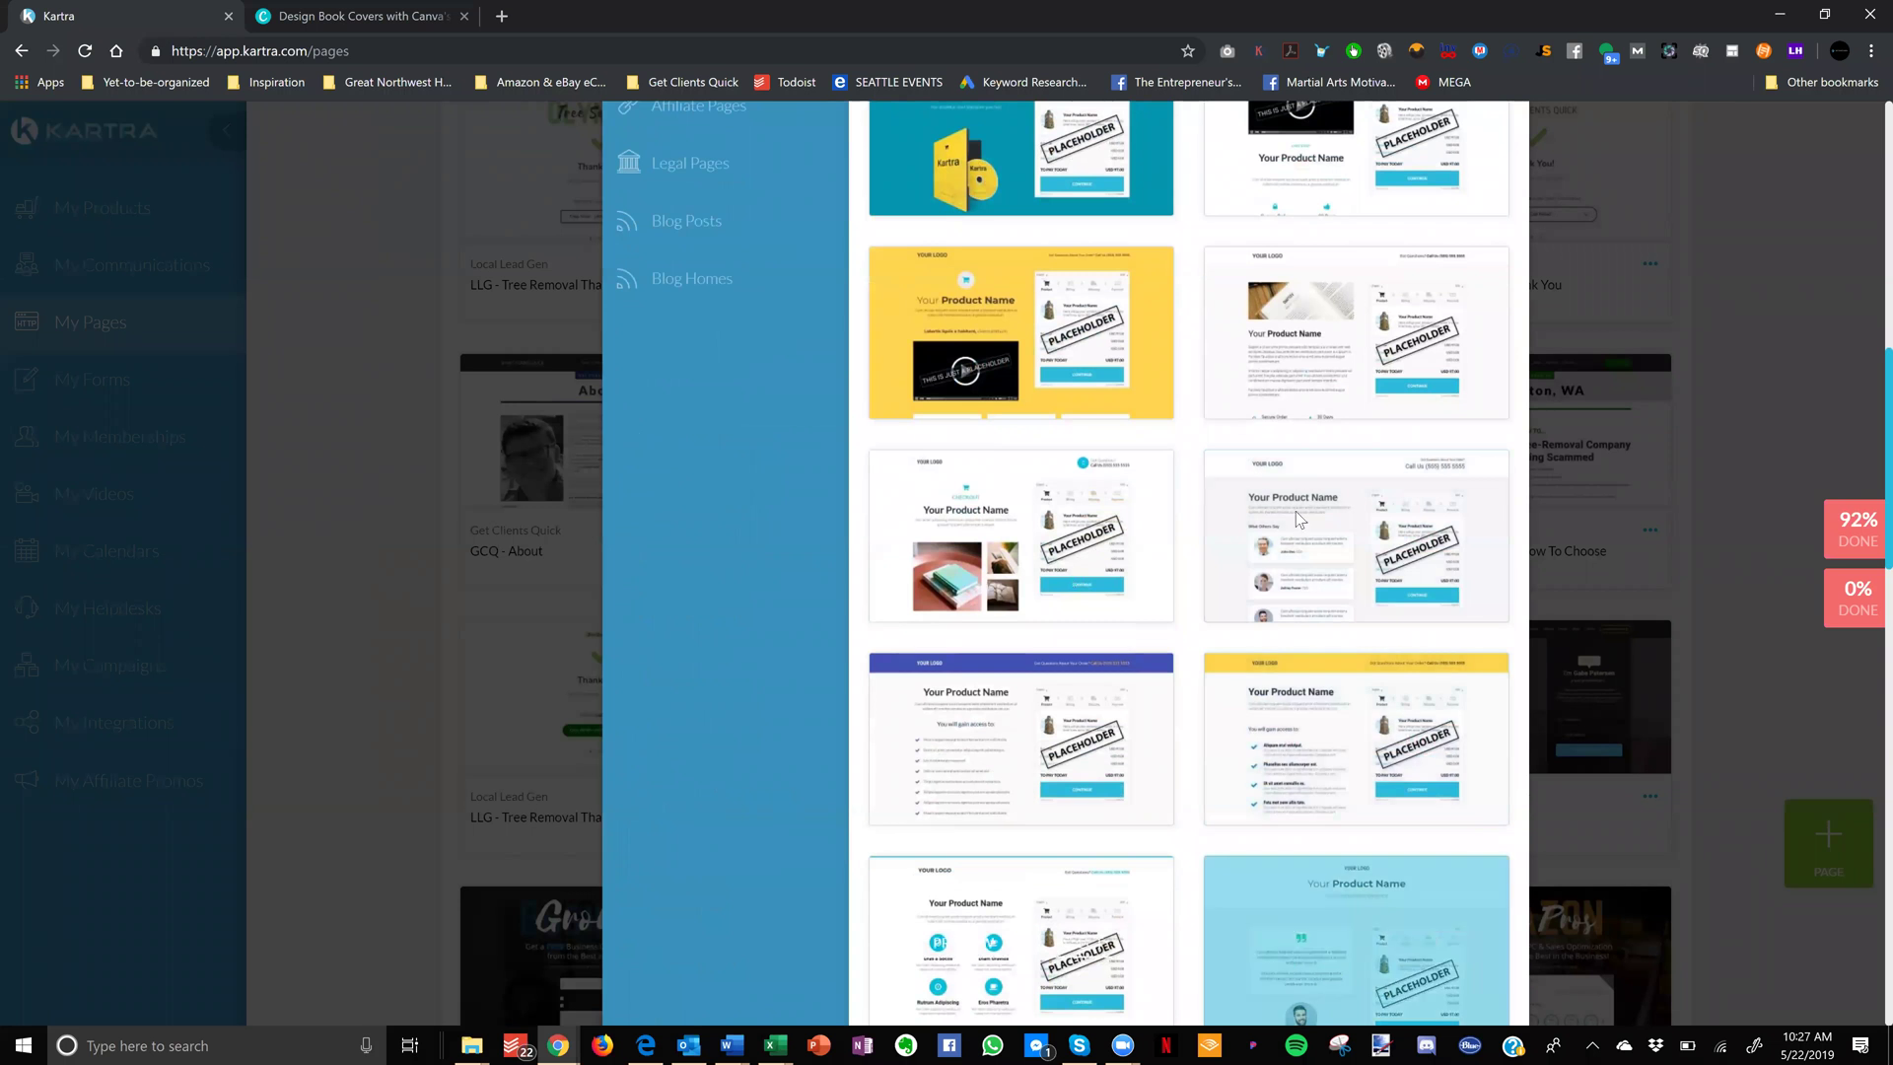
scroll(1295, 518, up, 2)
scroll(1265, 696, up, 1)
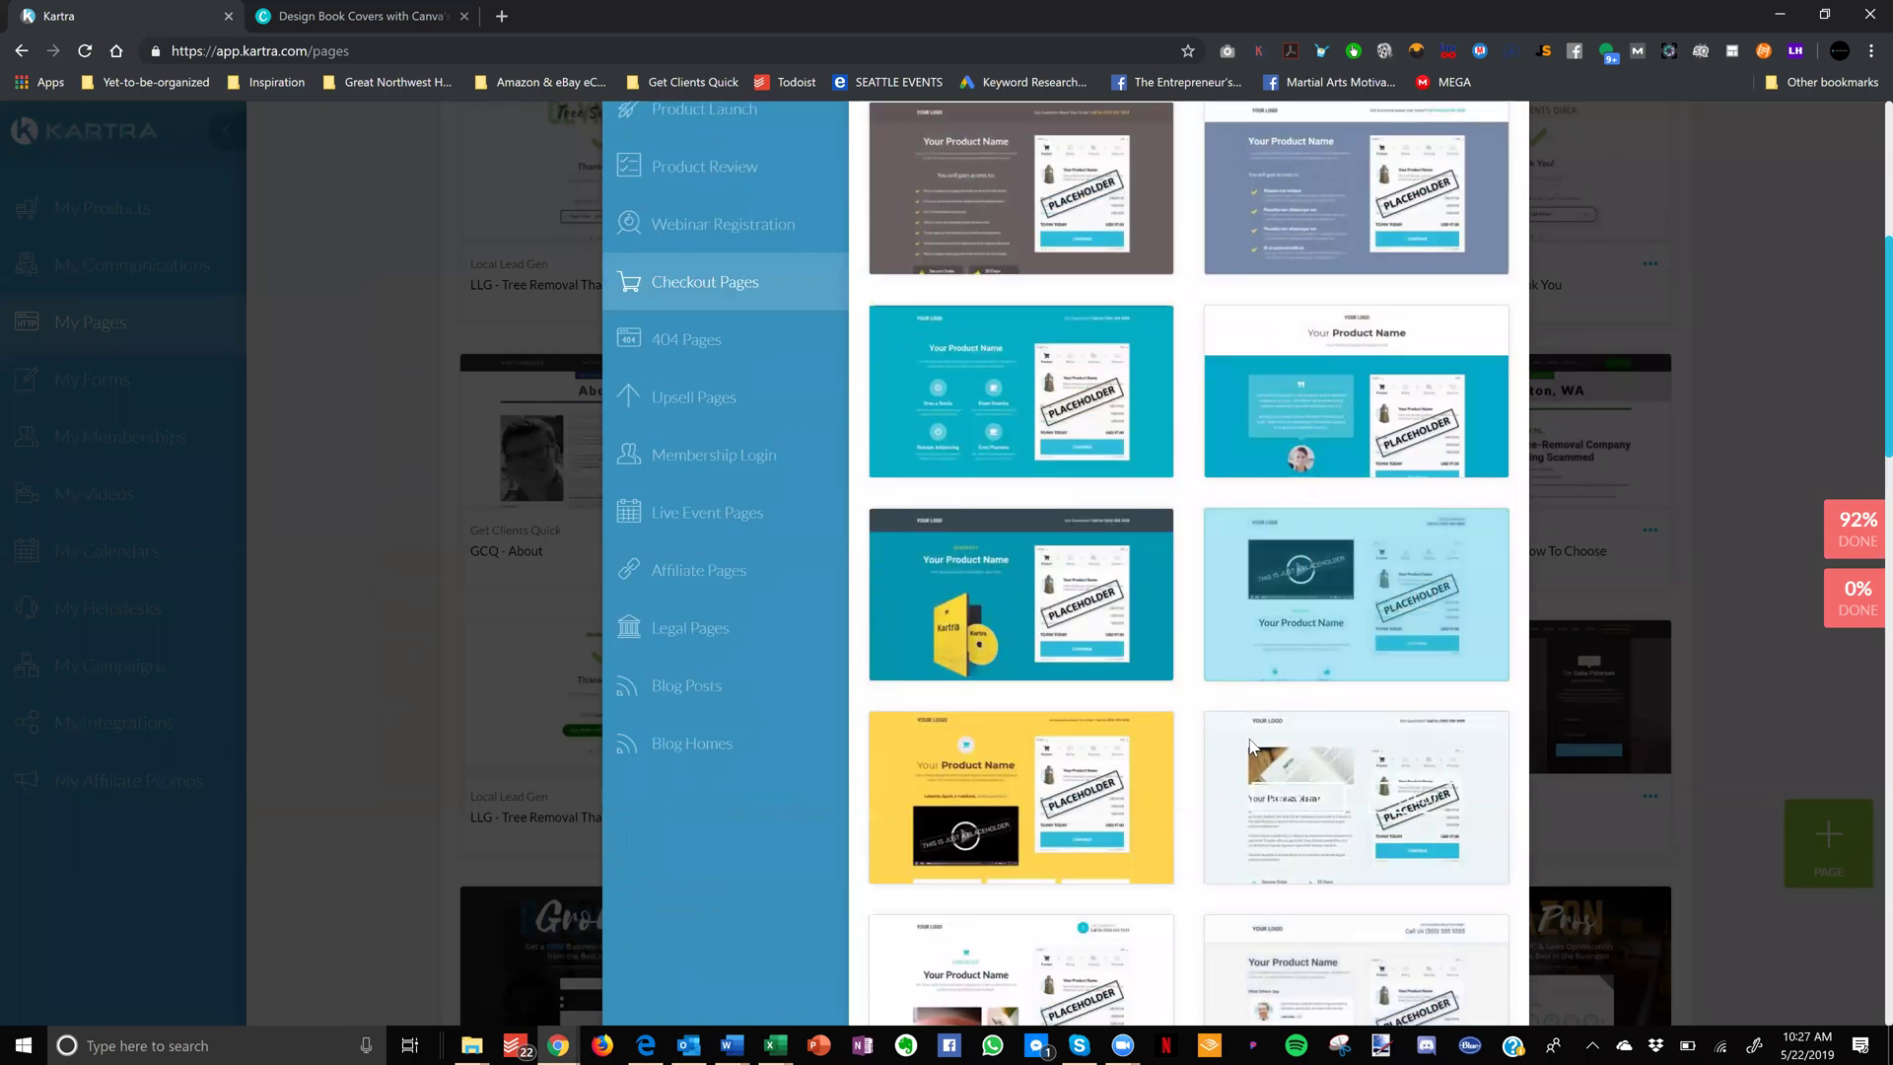
scroll(1250, 744, down, 1)
scroll(1250, 738, down, 1)
scroll(1250, 738, down, 1)
scroll(1331, 711, down, 1)
mouse_move(1356, 444)
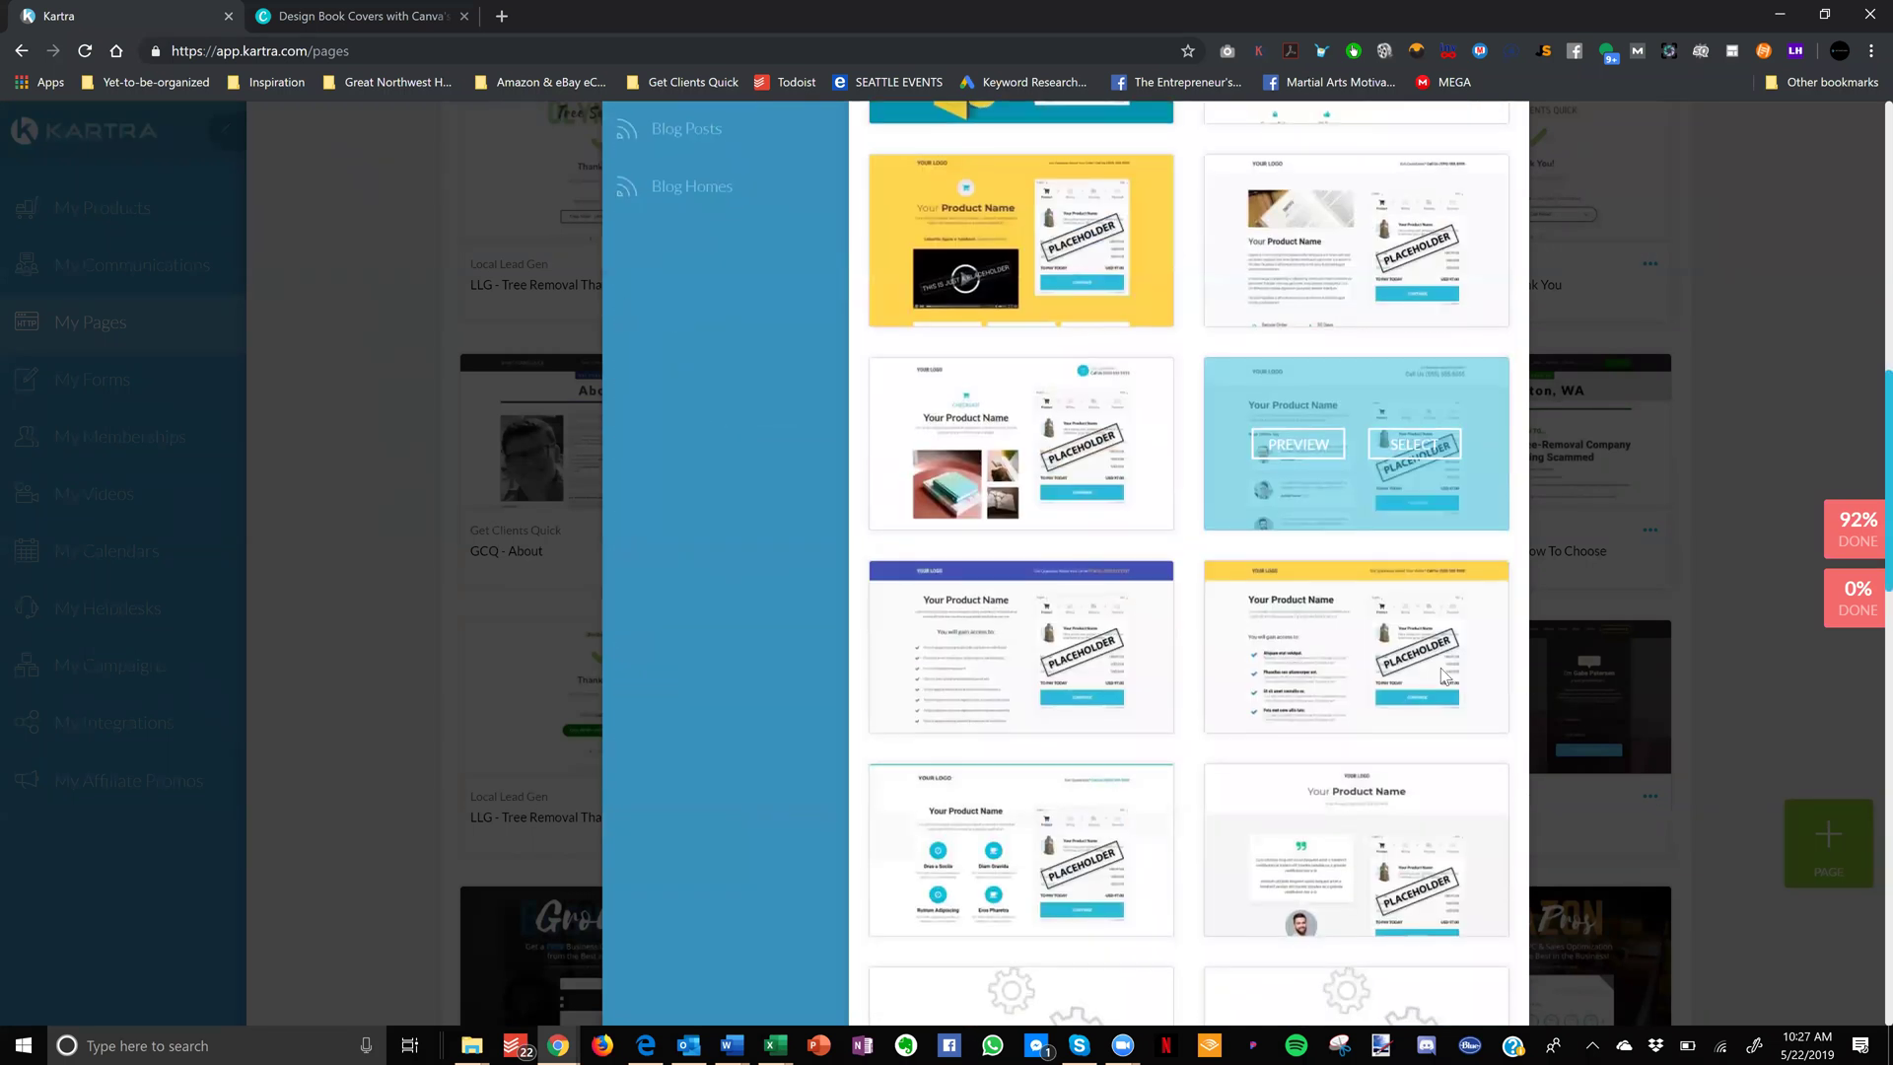
click(1434, 454)
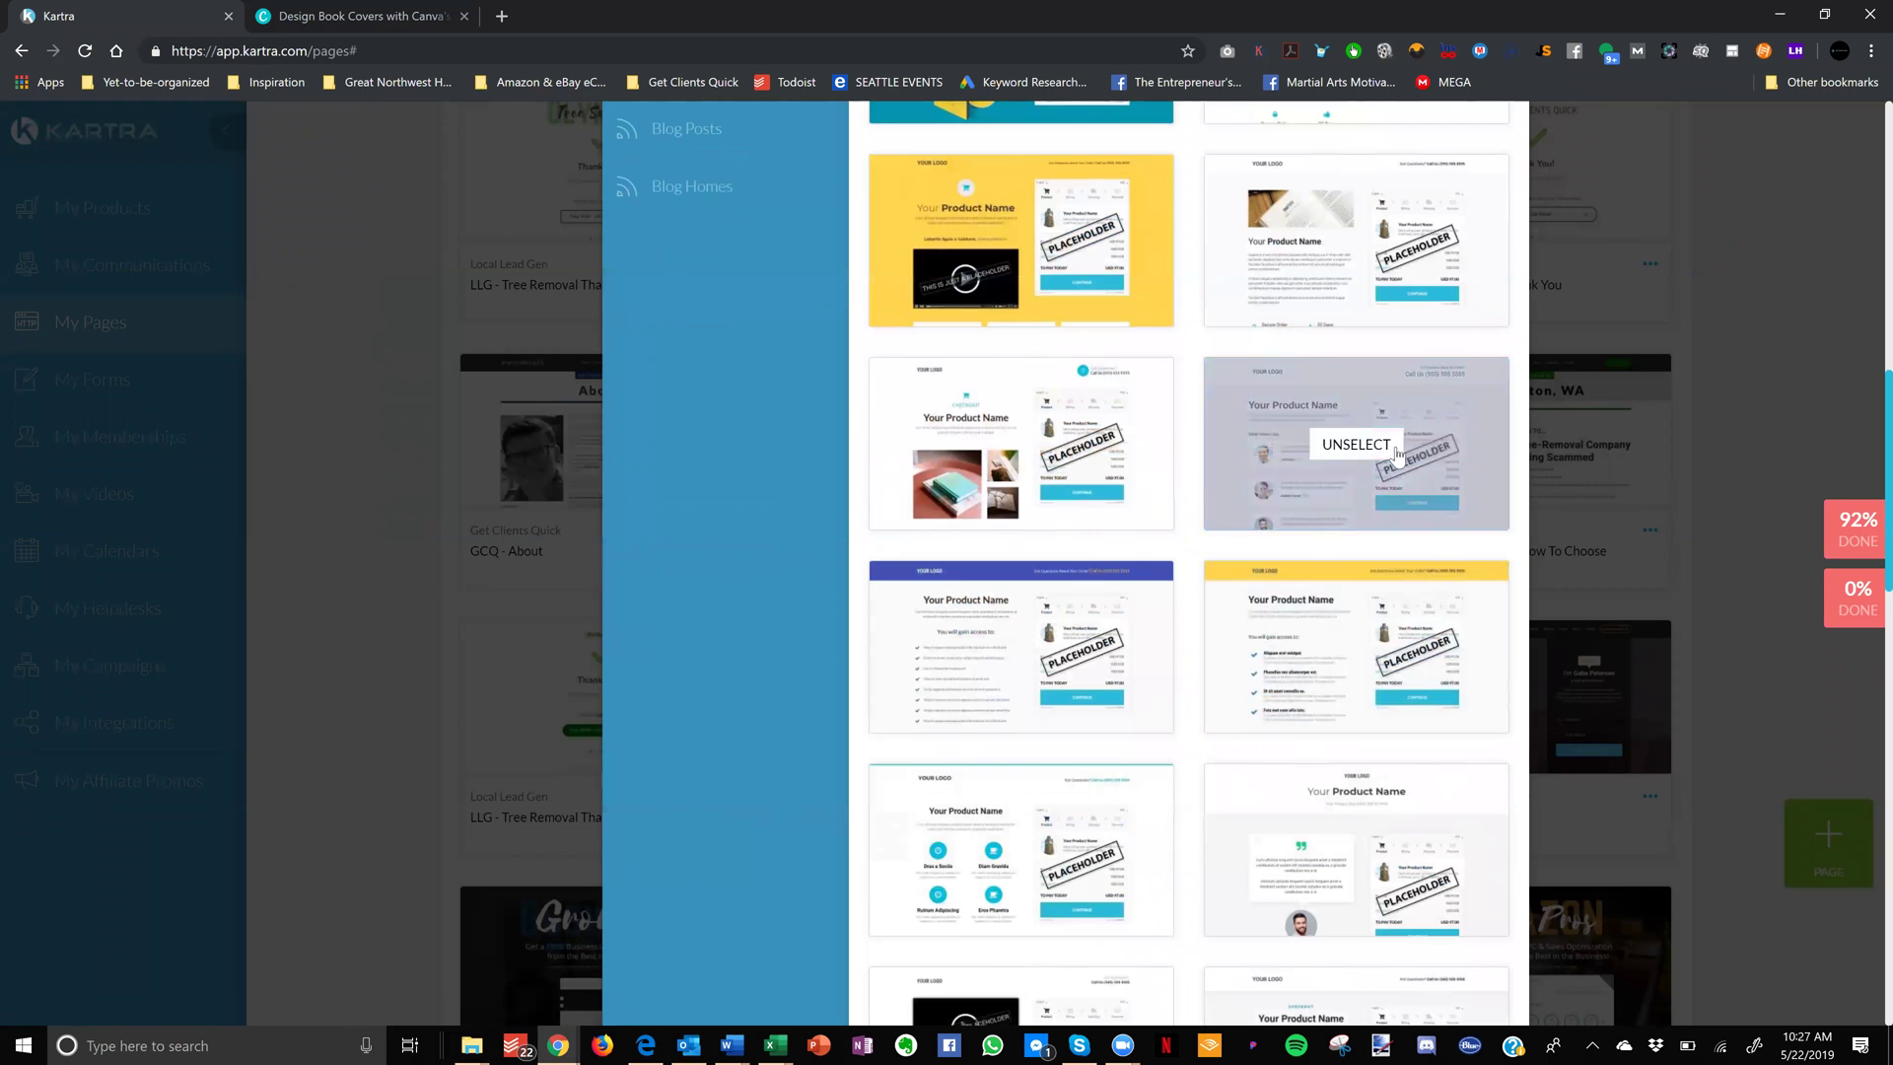
scroll(1330, 293, up, 5)
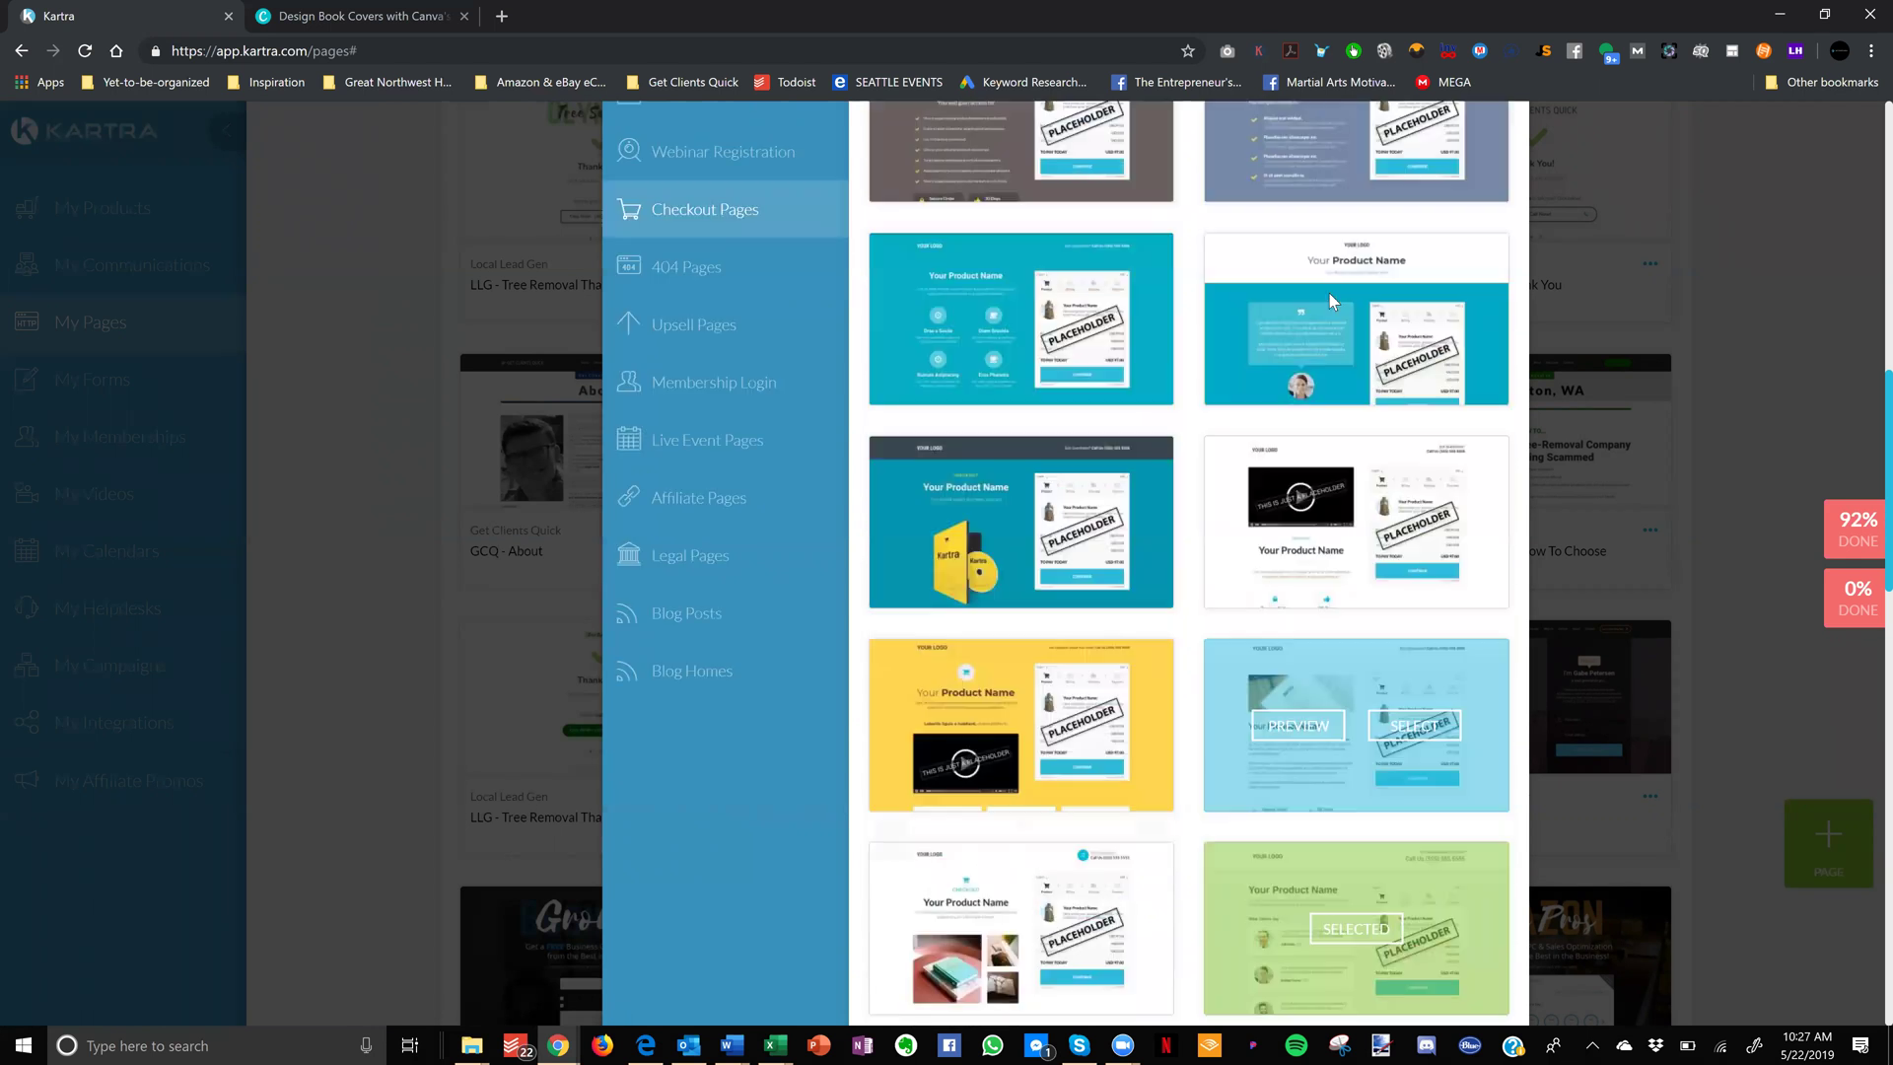
scroll(1330, 293, up, 3)
scroll(1330, 293, up, 2)
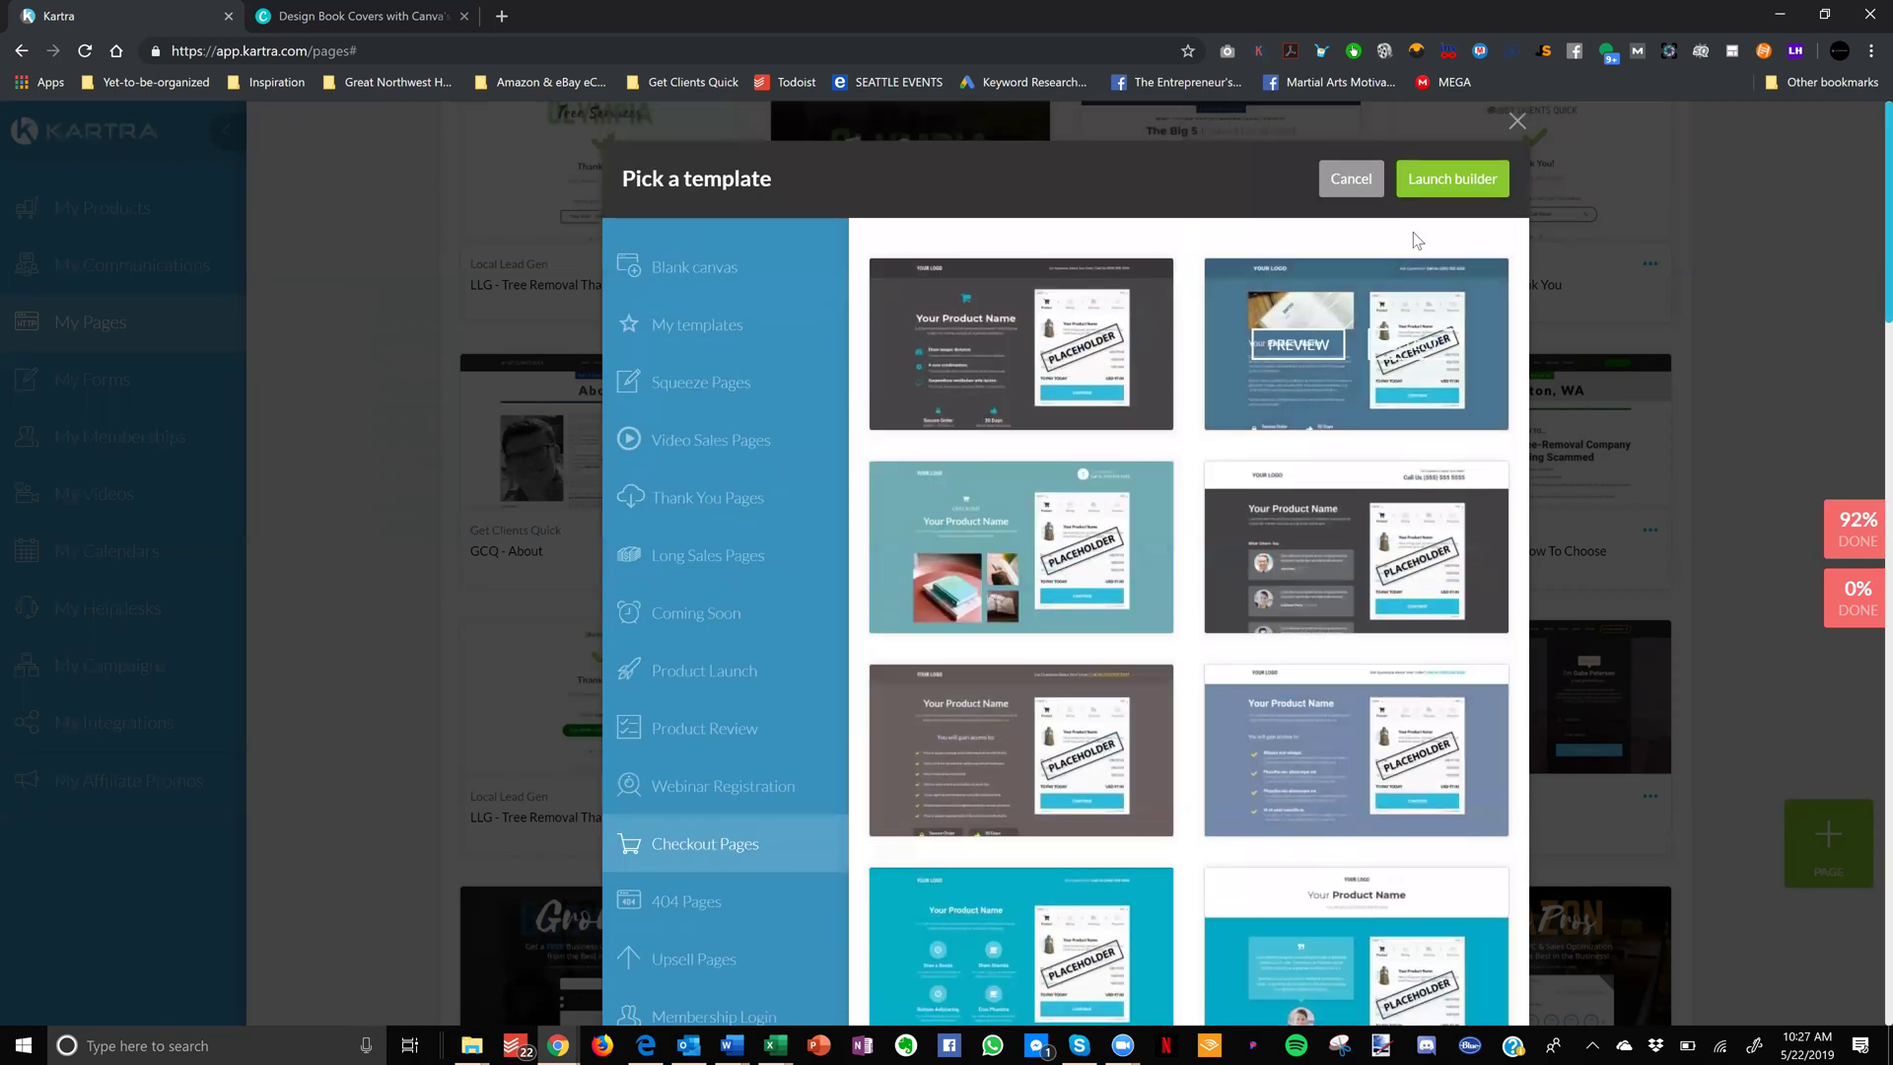
click(1462, 179)
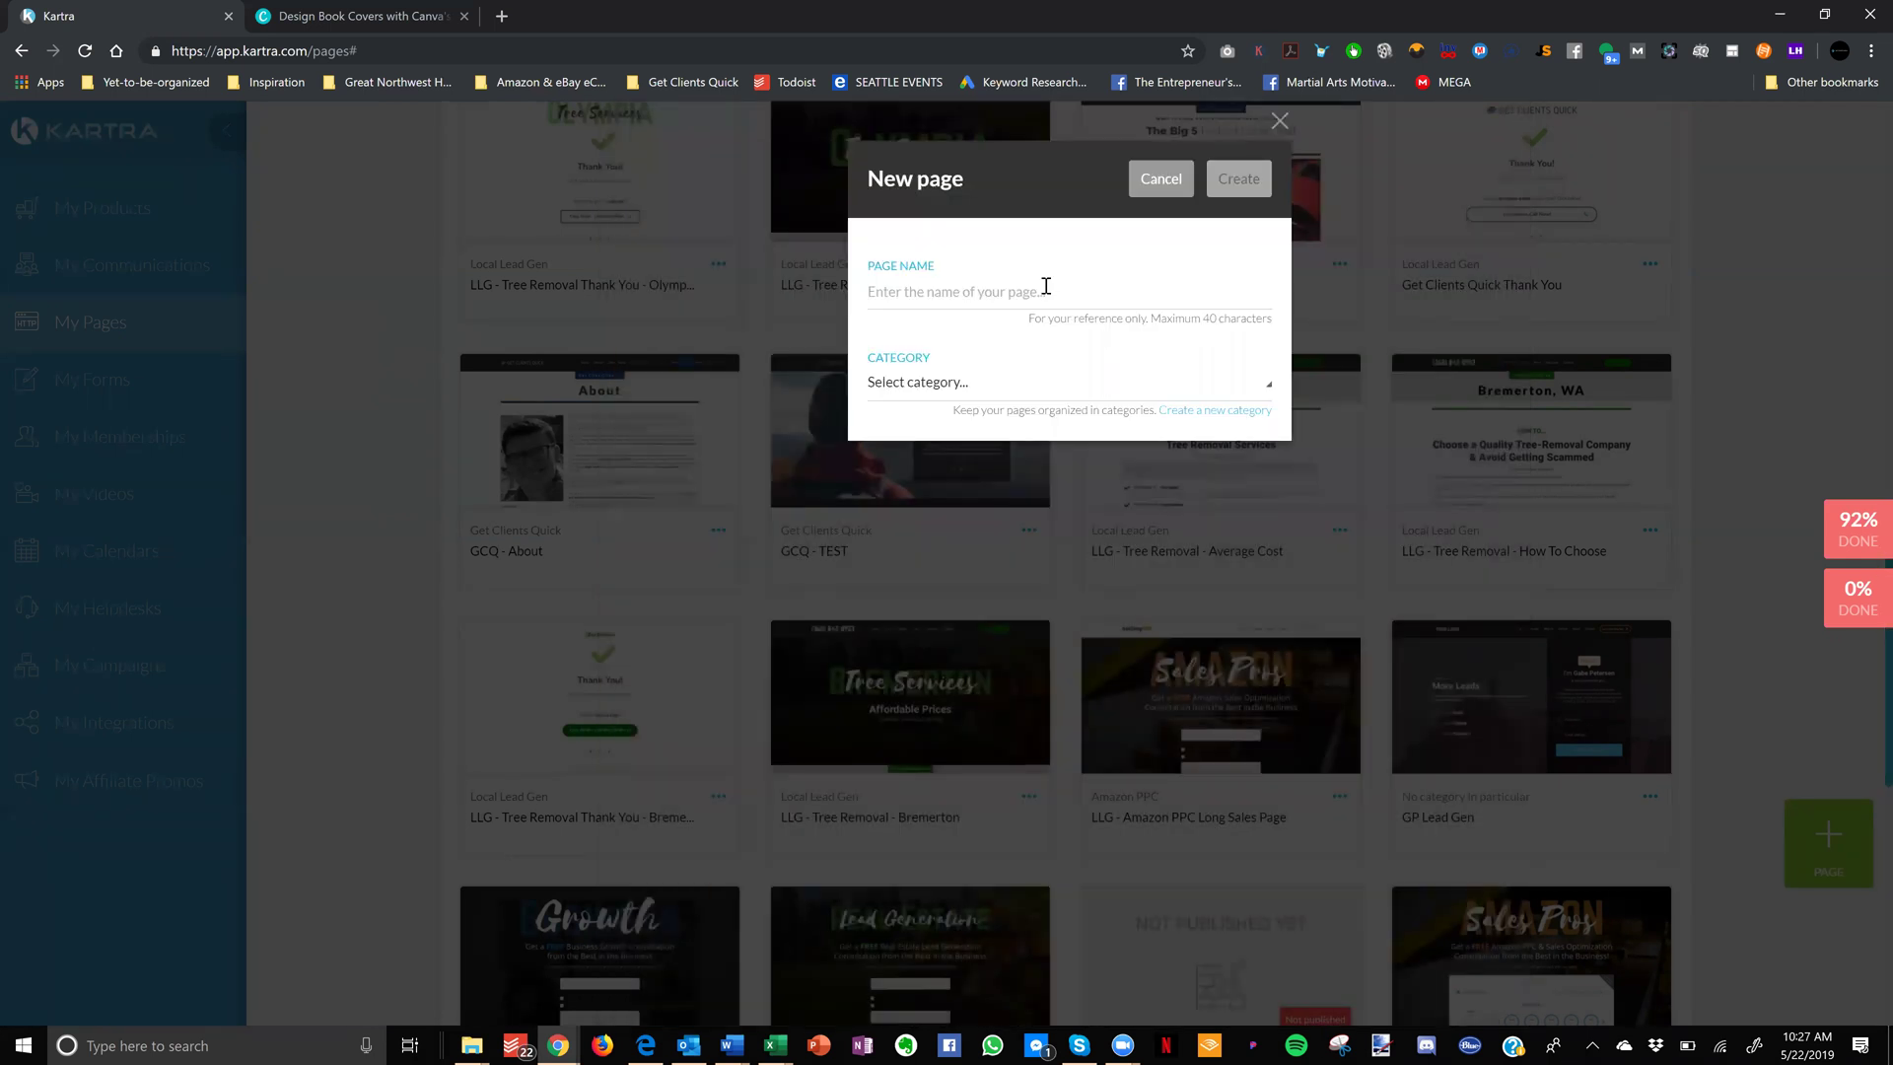
click(1046, 291)
text(Ebook Sales Funnel)
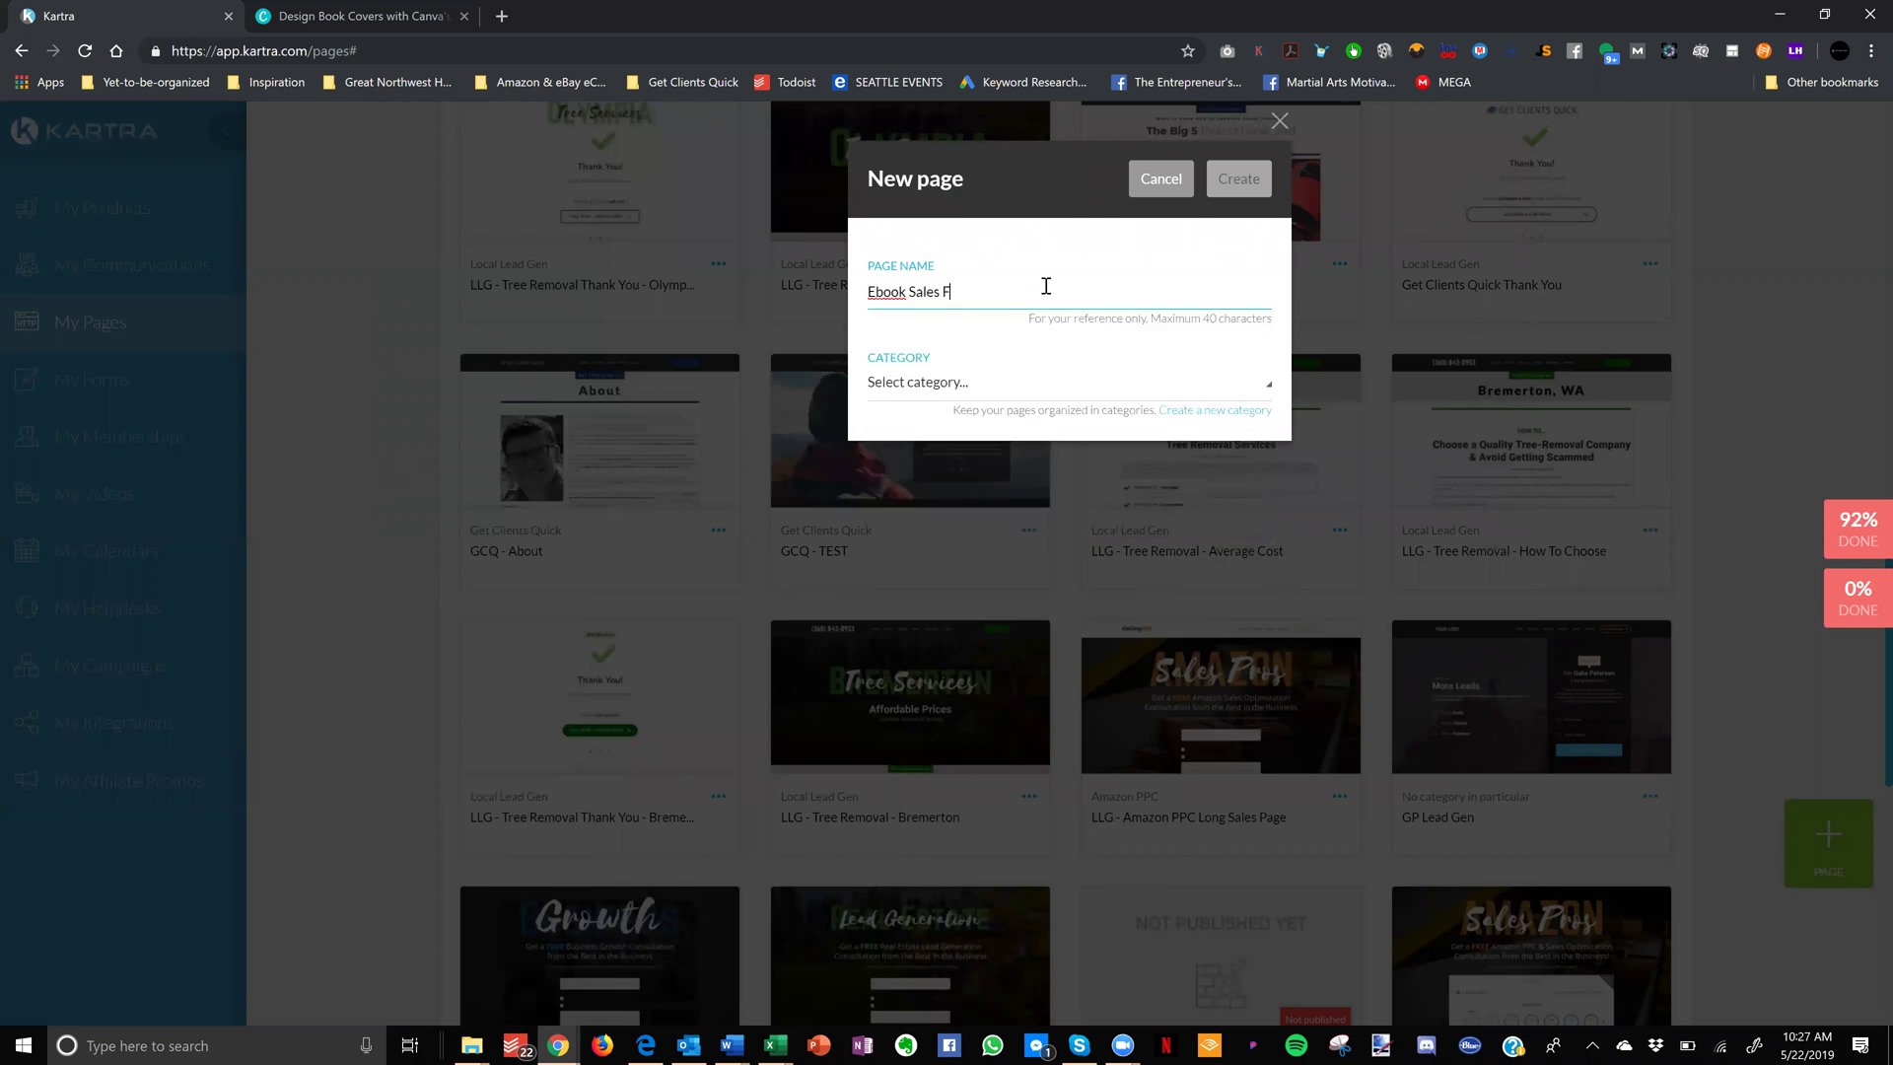
click(952, 390)
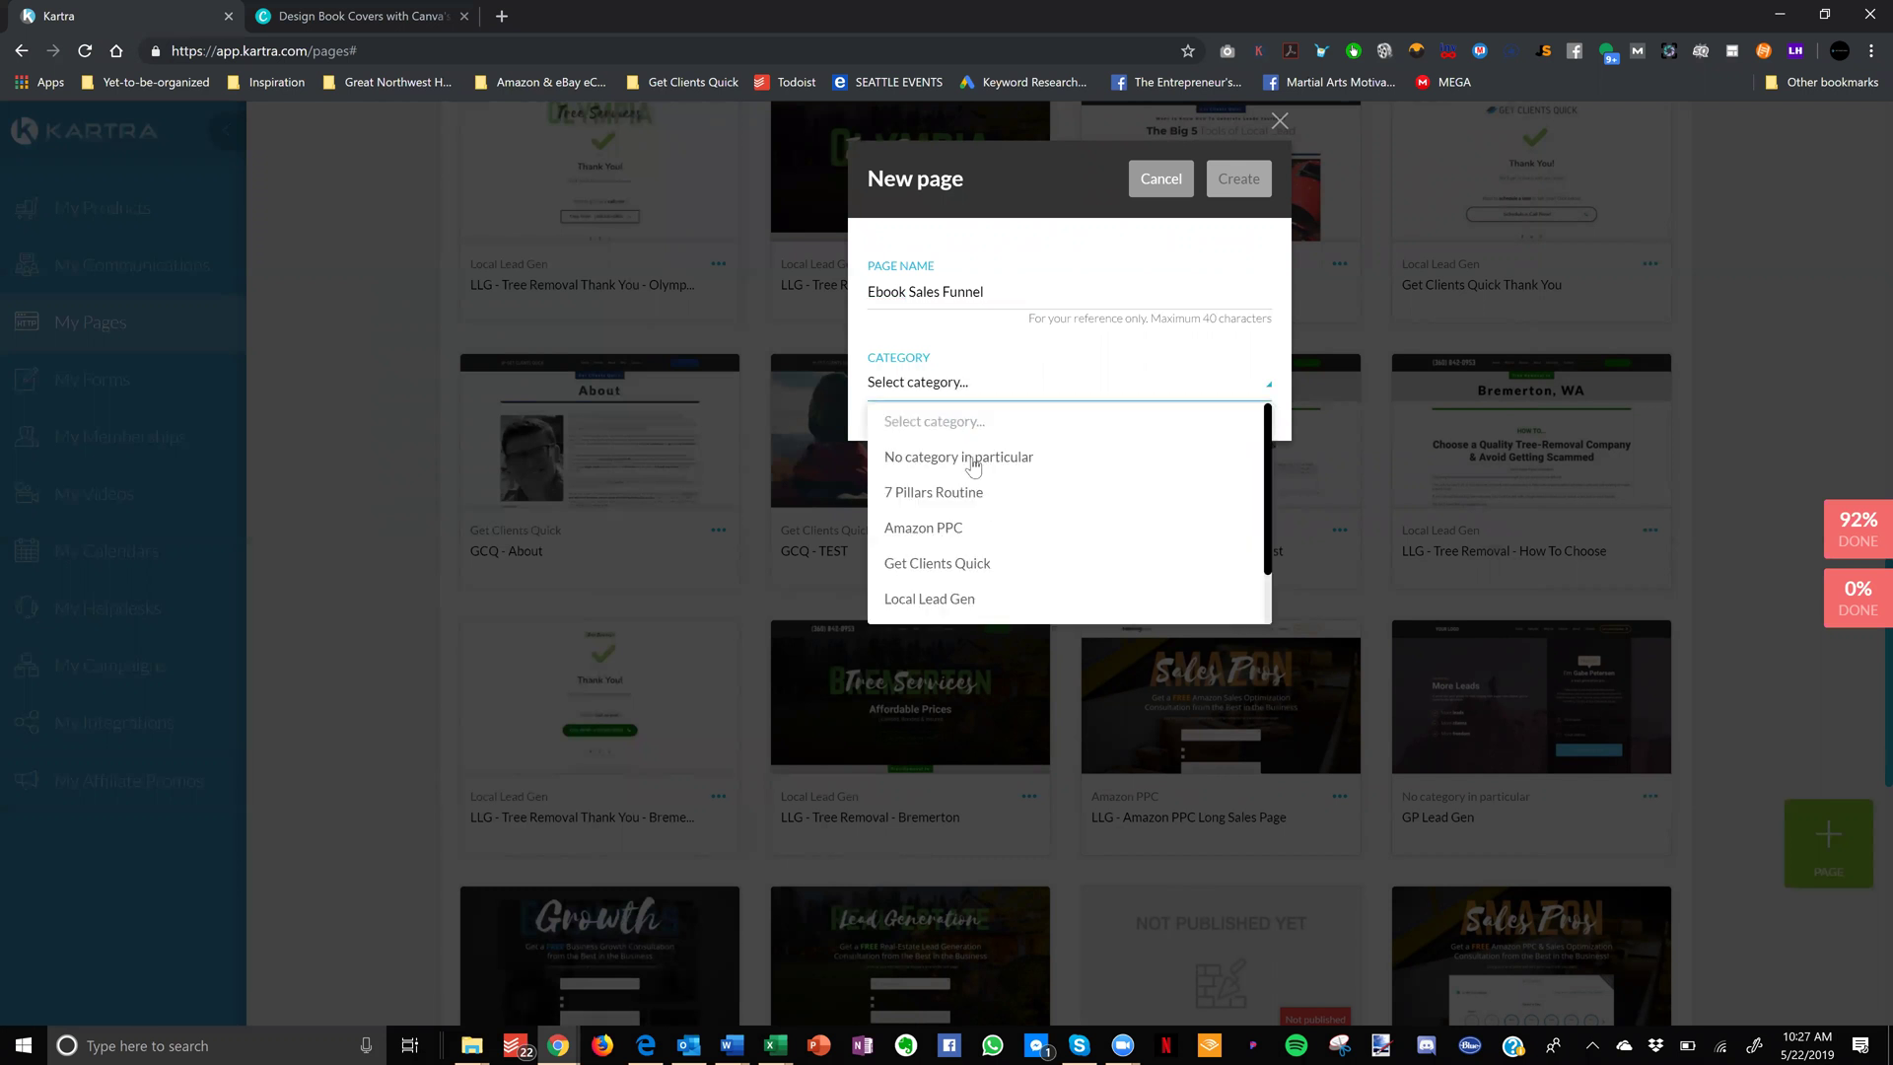
scroll(1008, 476, down, 1)
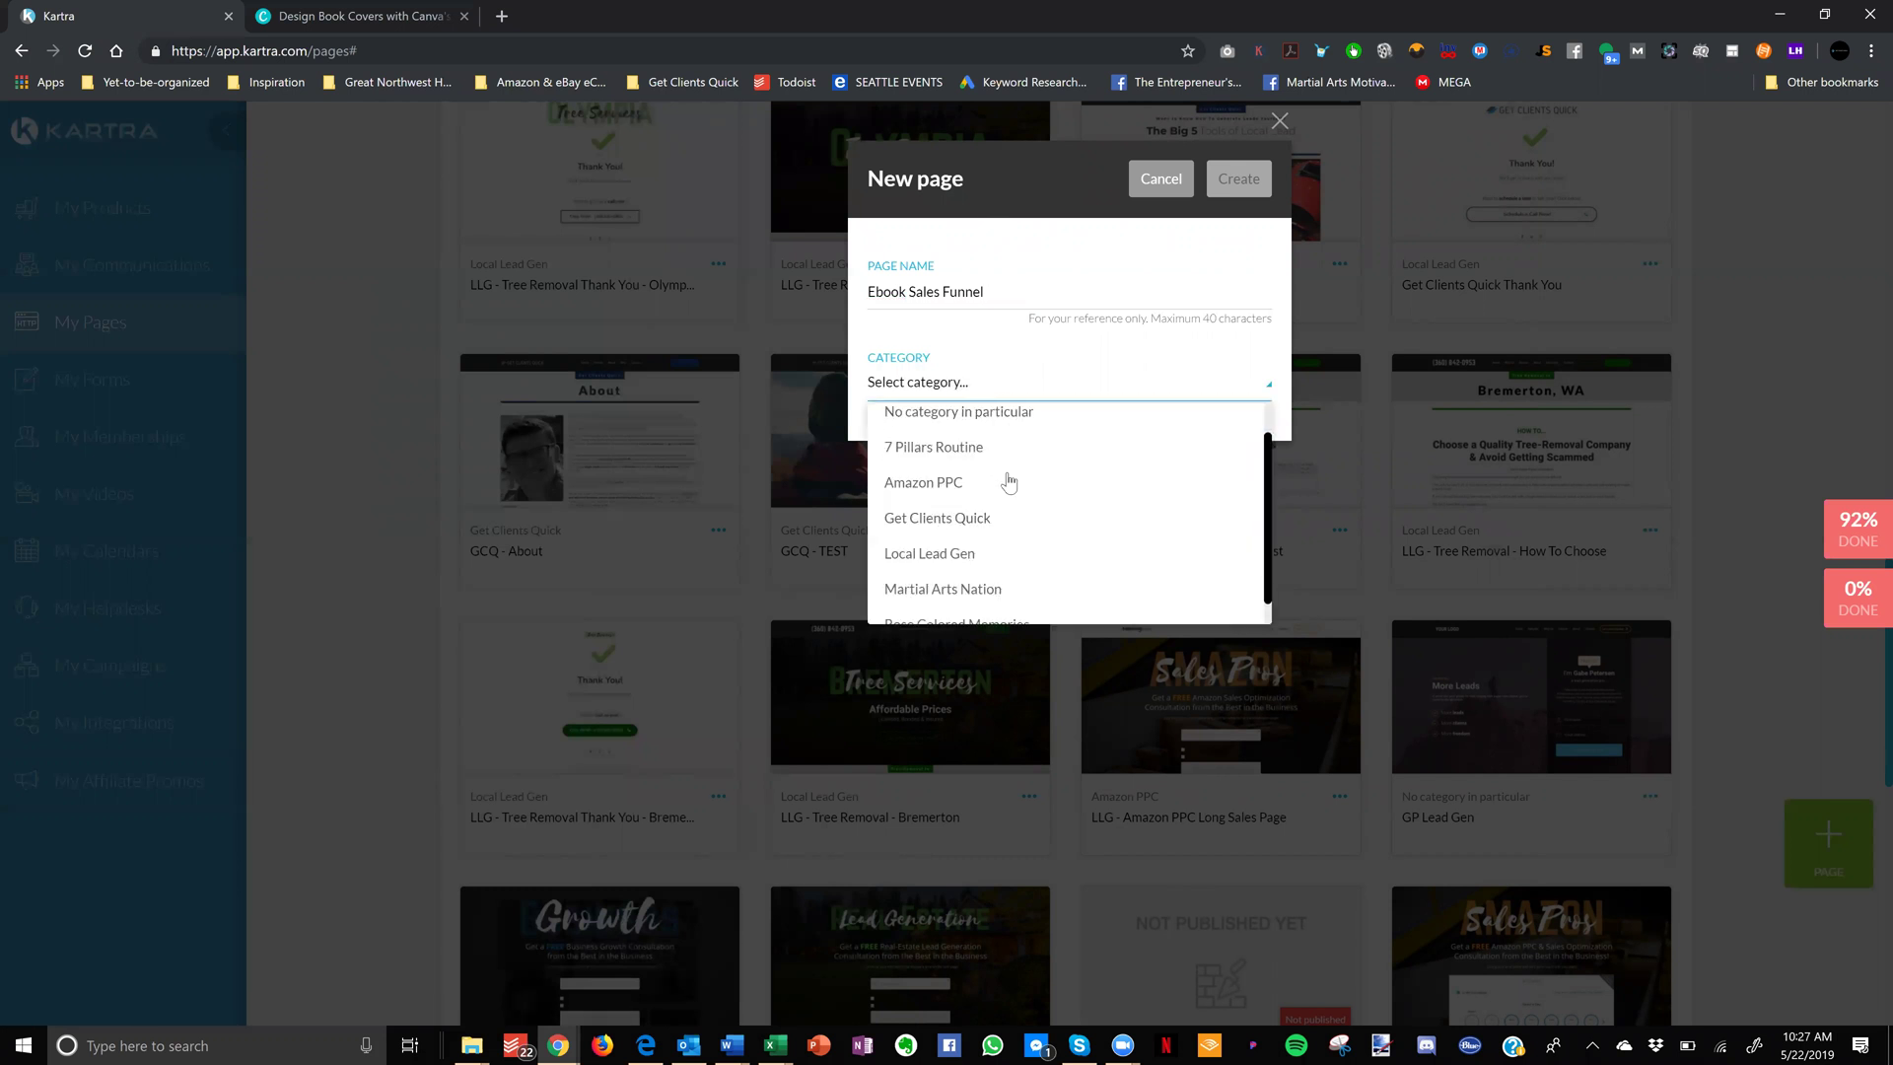
scroll(1007, 480, up, 1)
scroll(1008, 479, up, 1)
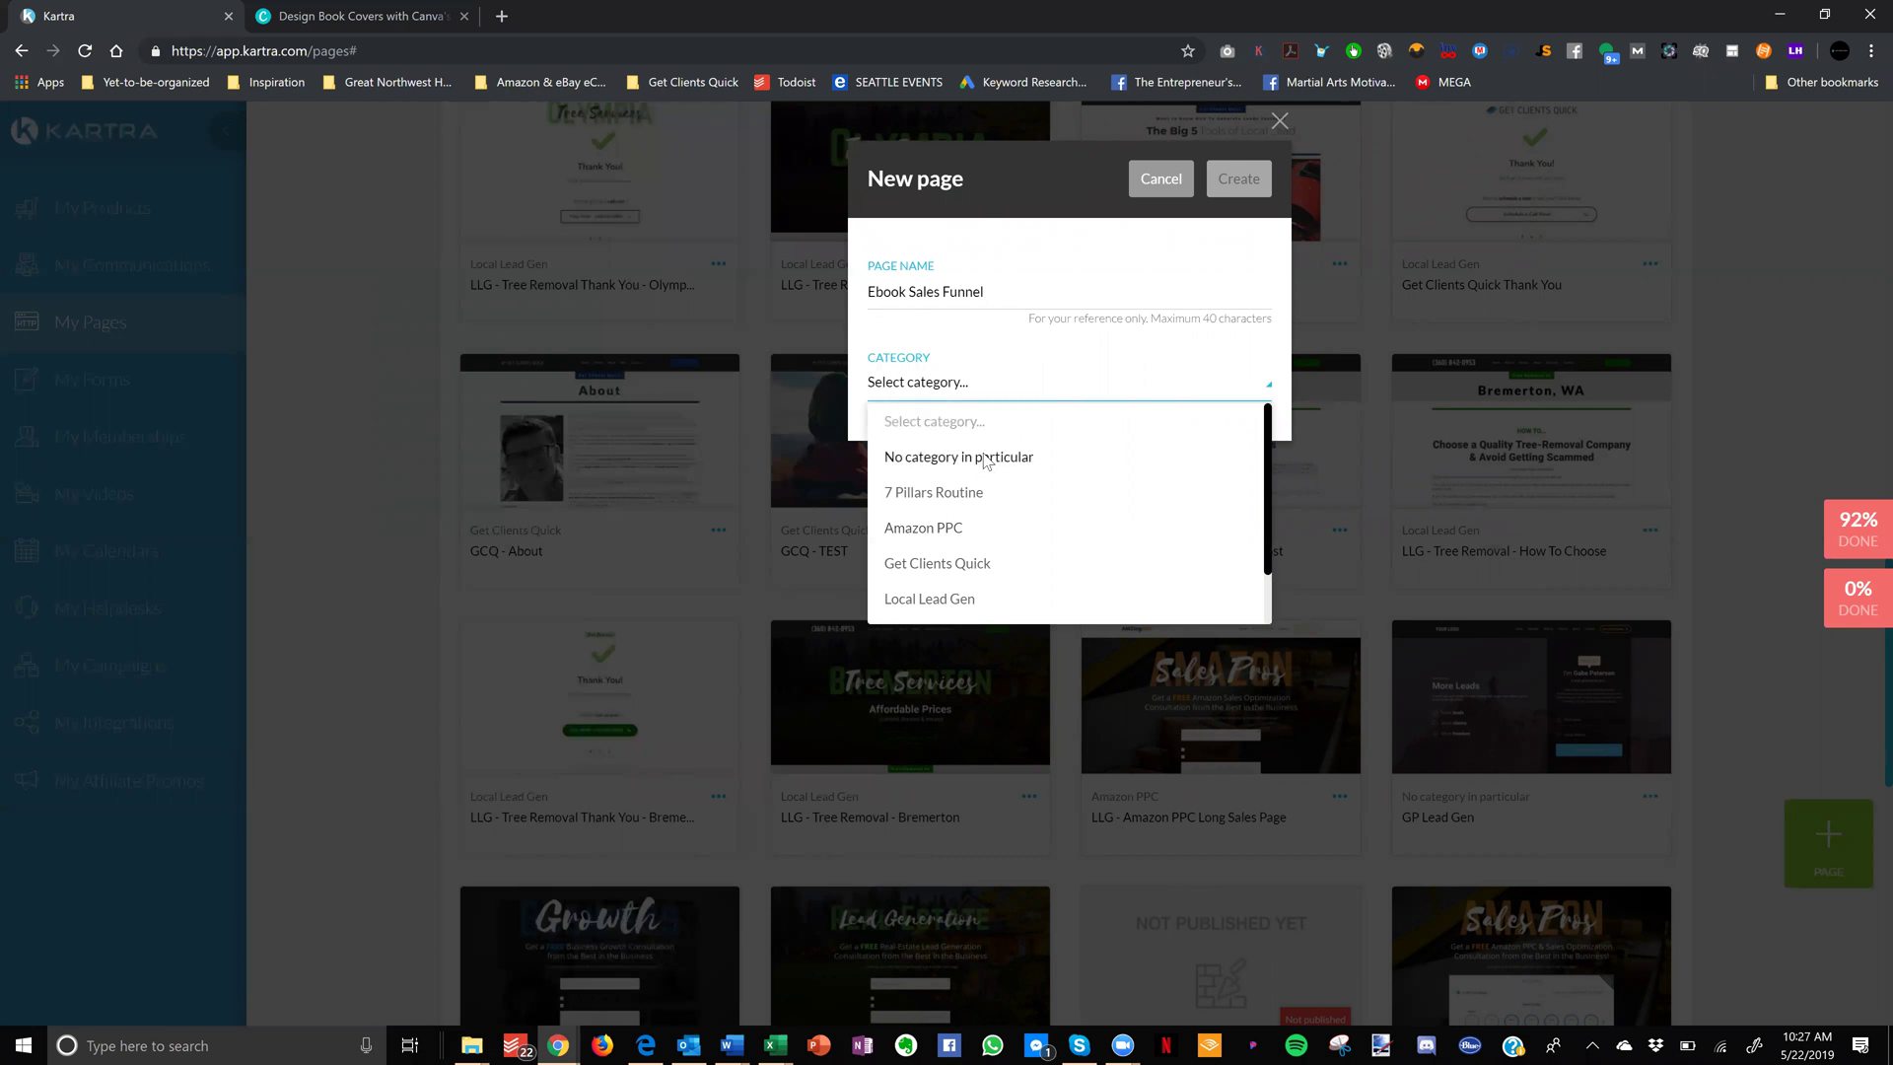
click(986, 462)
click(1245, 178)
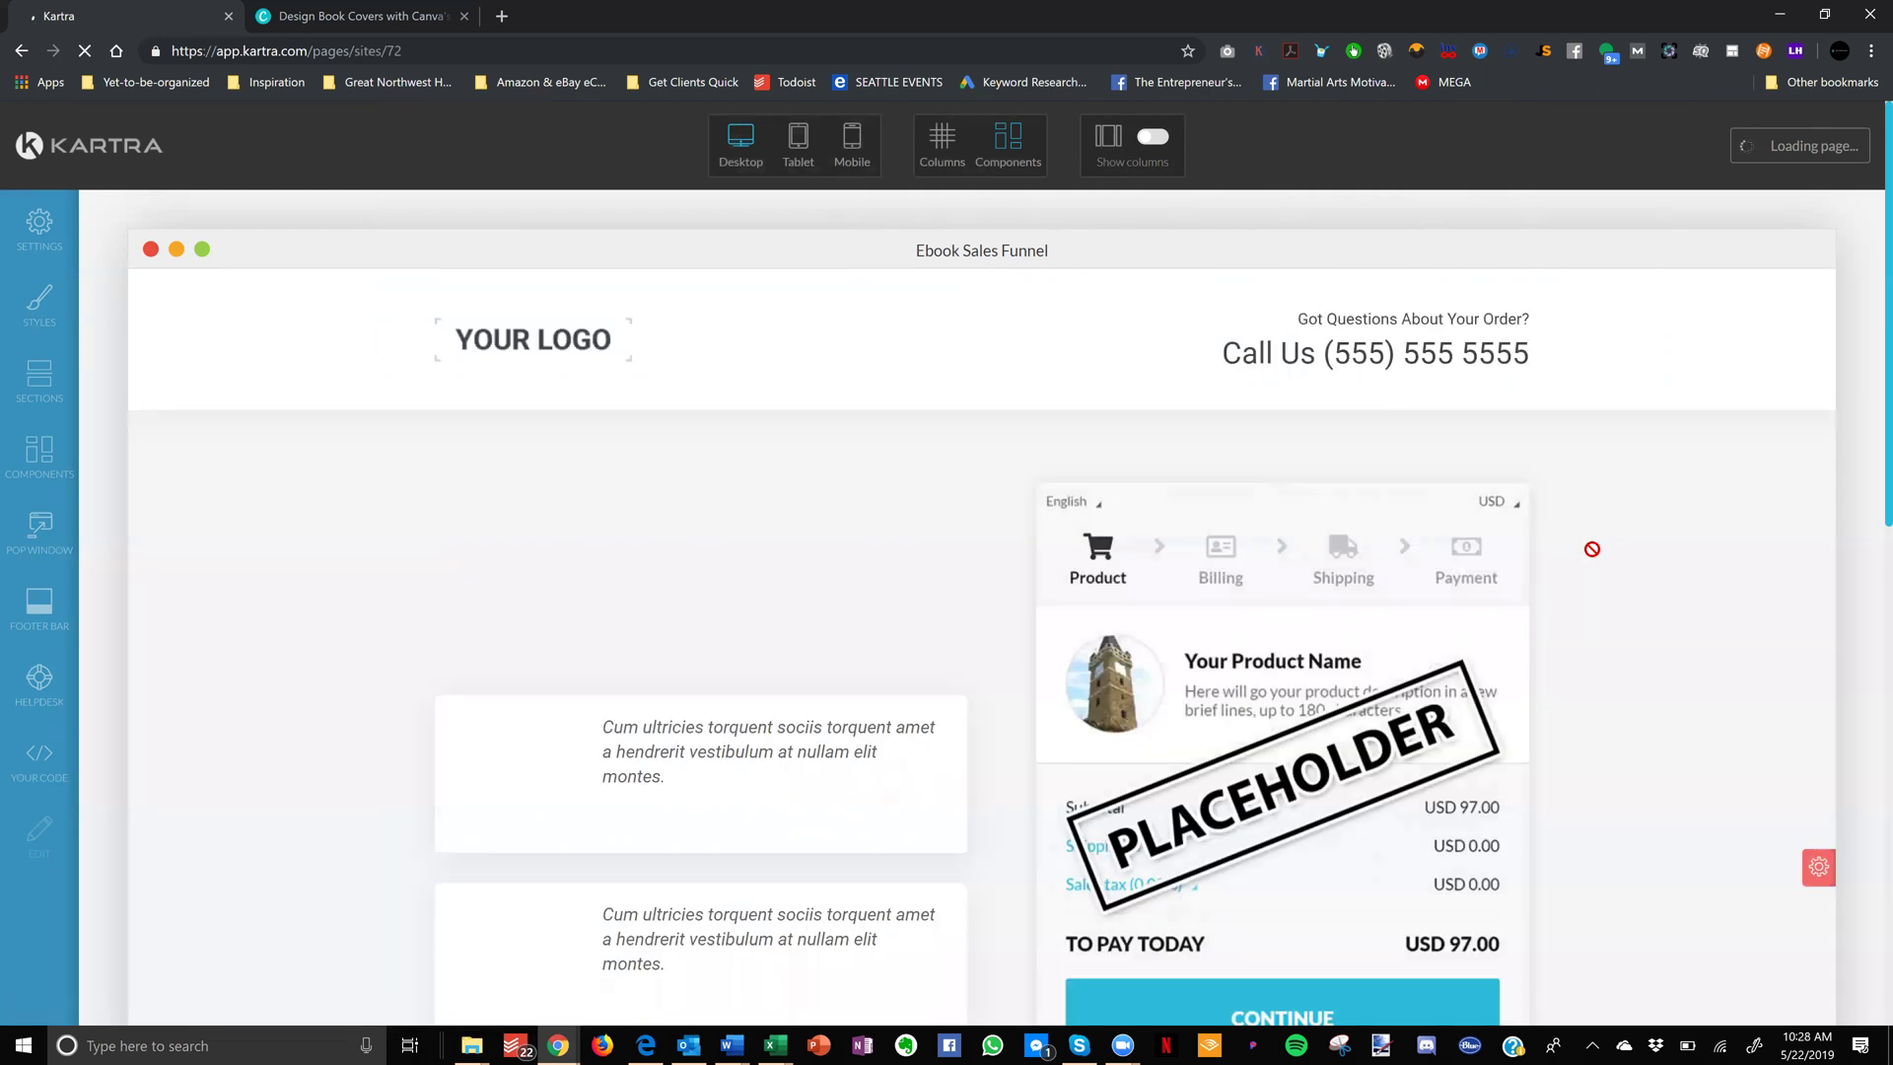
scroll(1641, 583, down, 1)
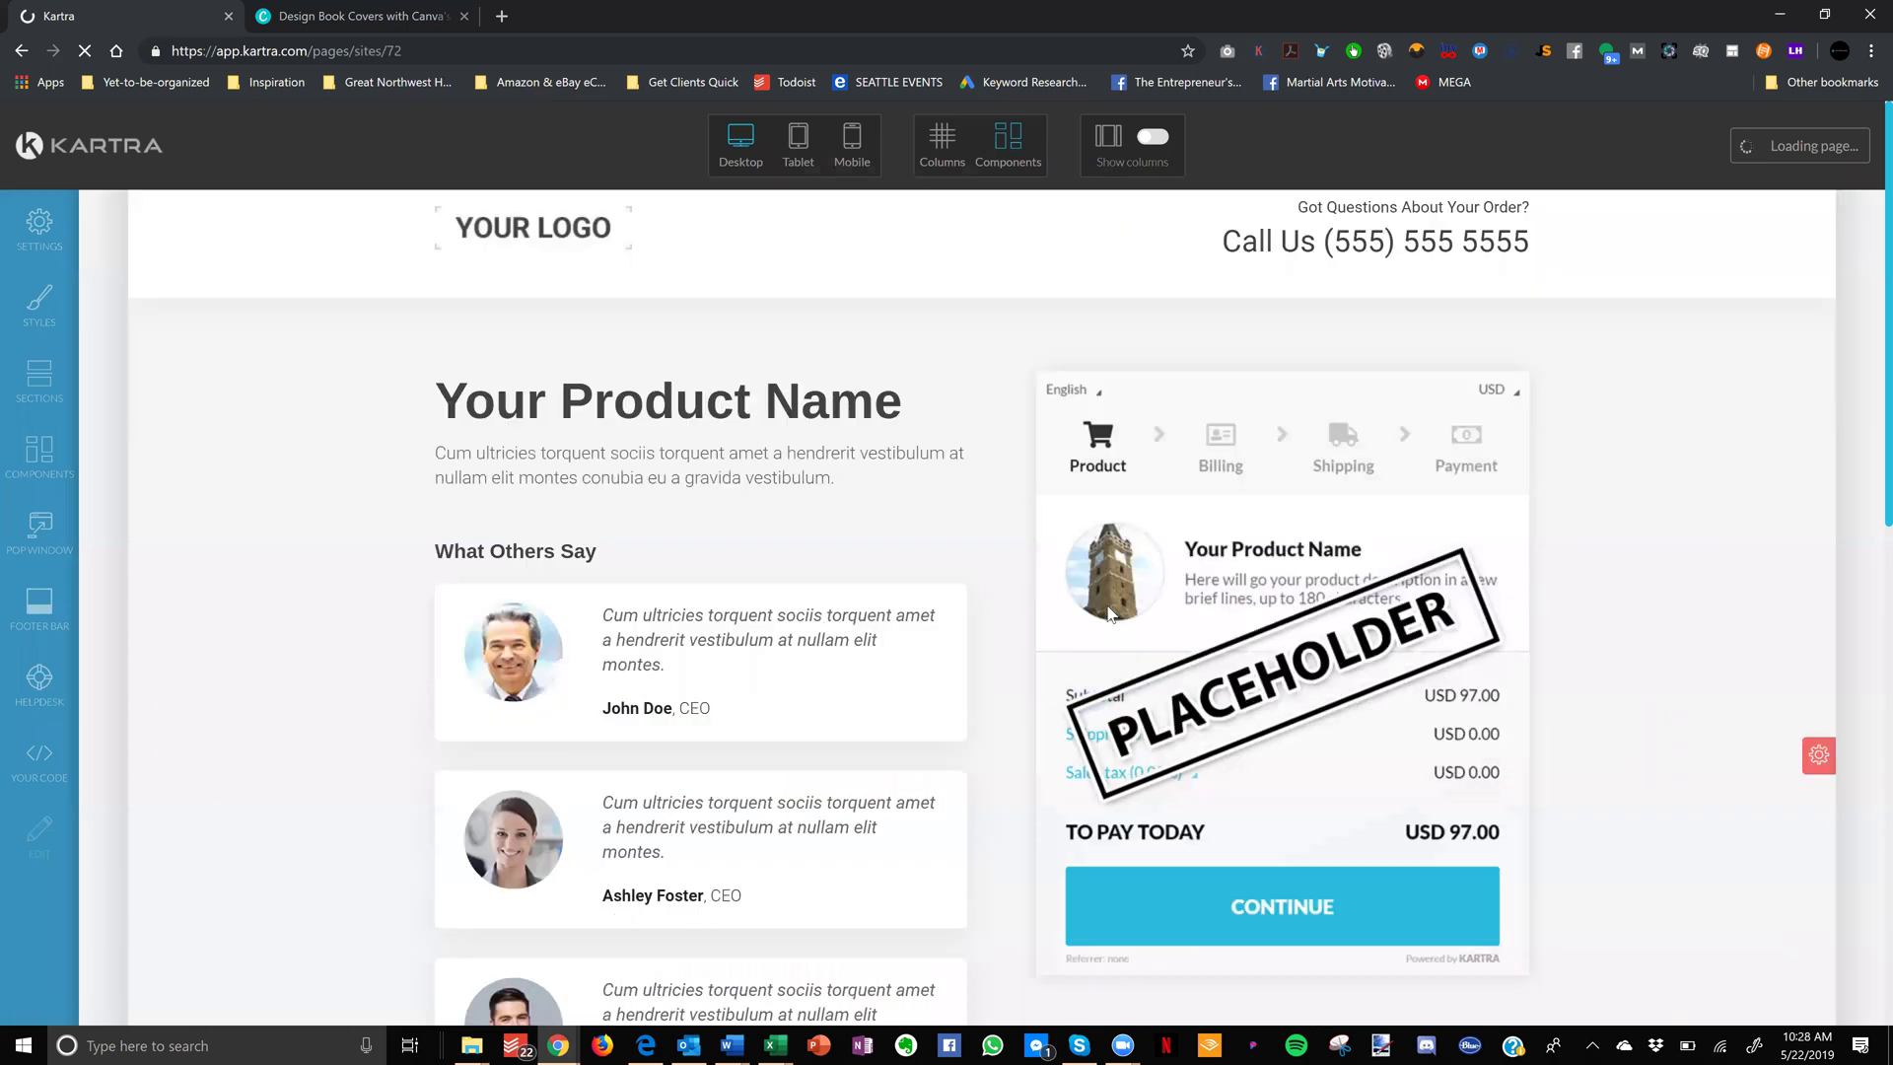
scroll(828, 369, down, 1)
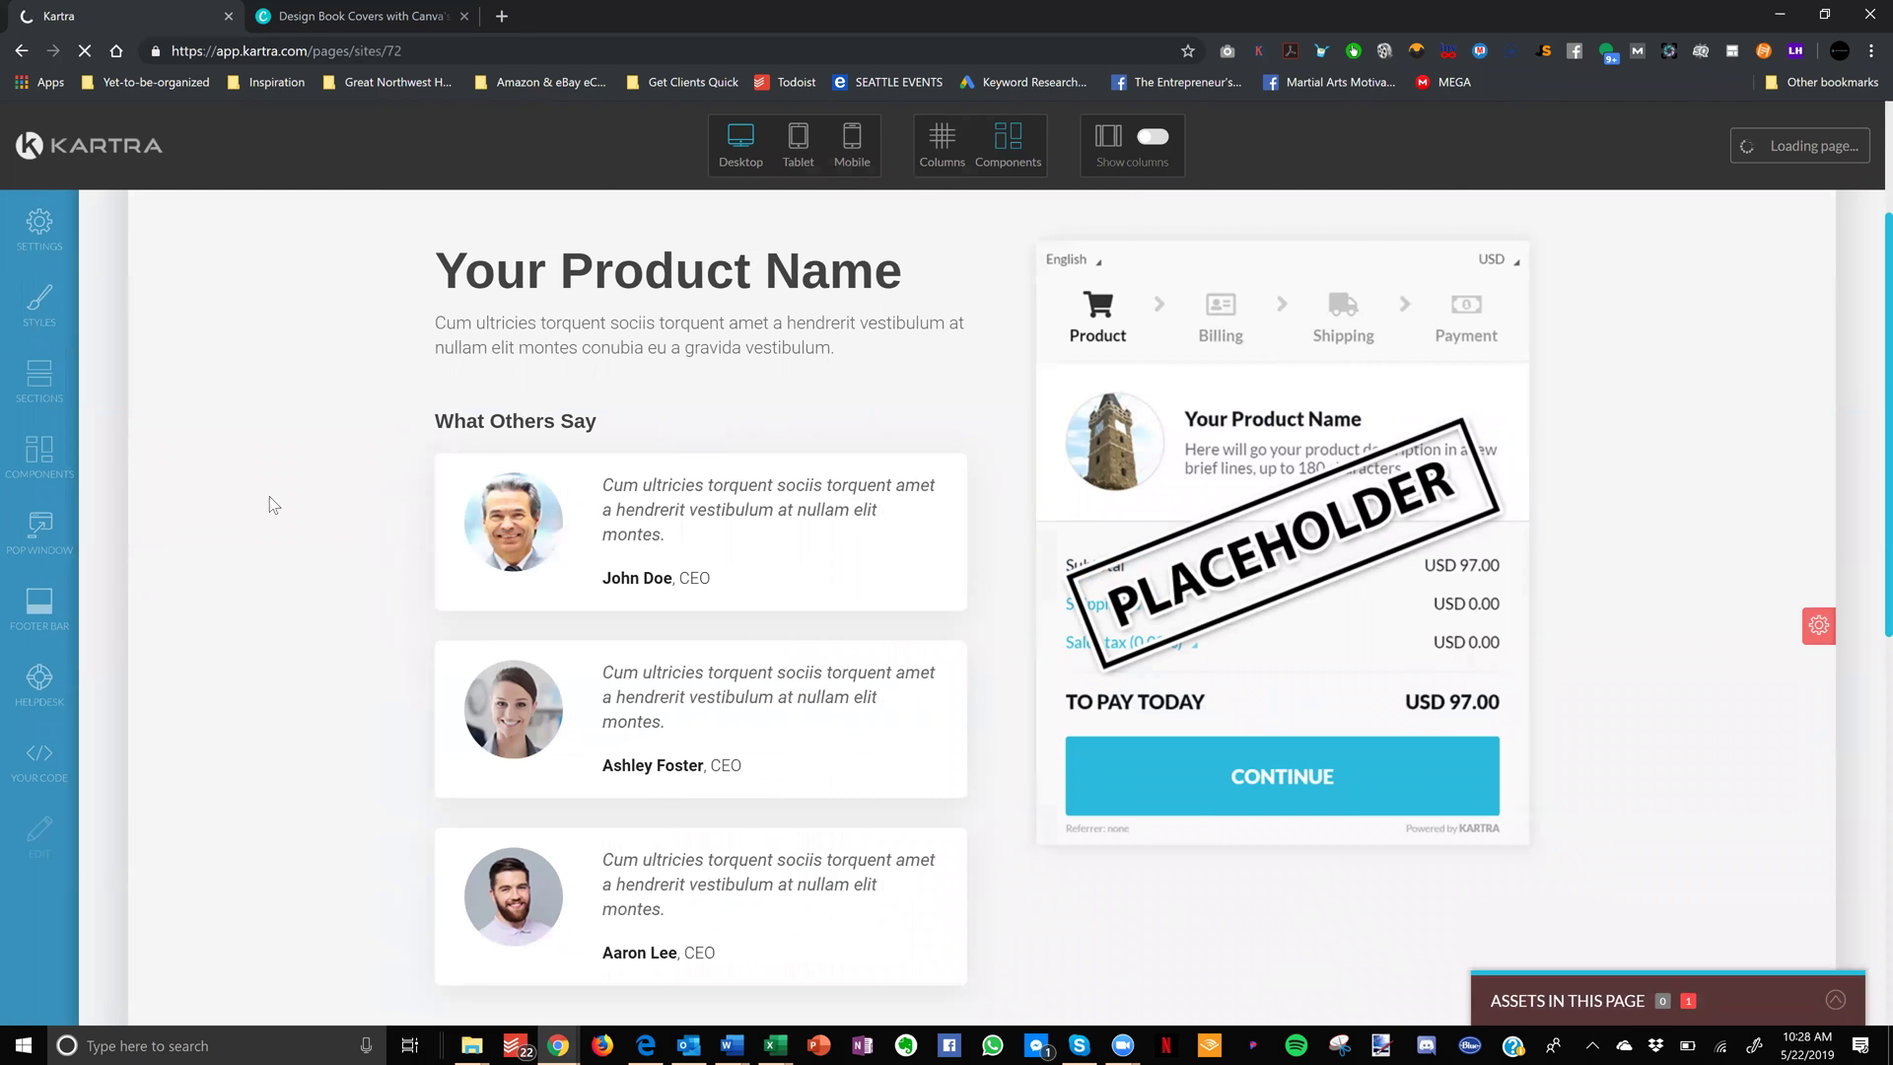
click(40, 467)
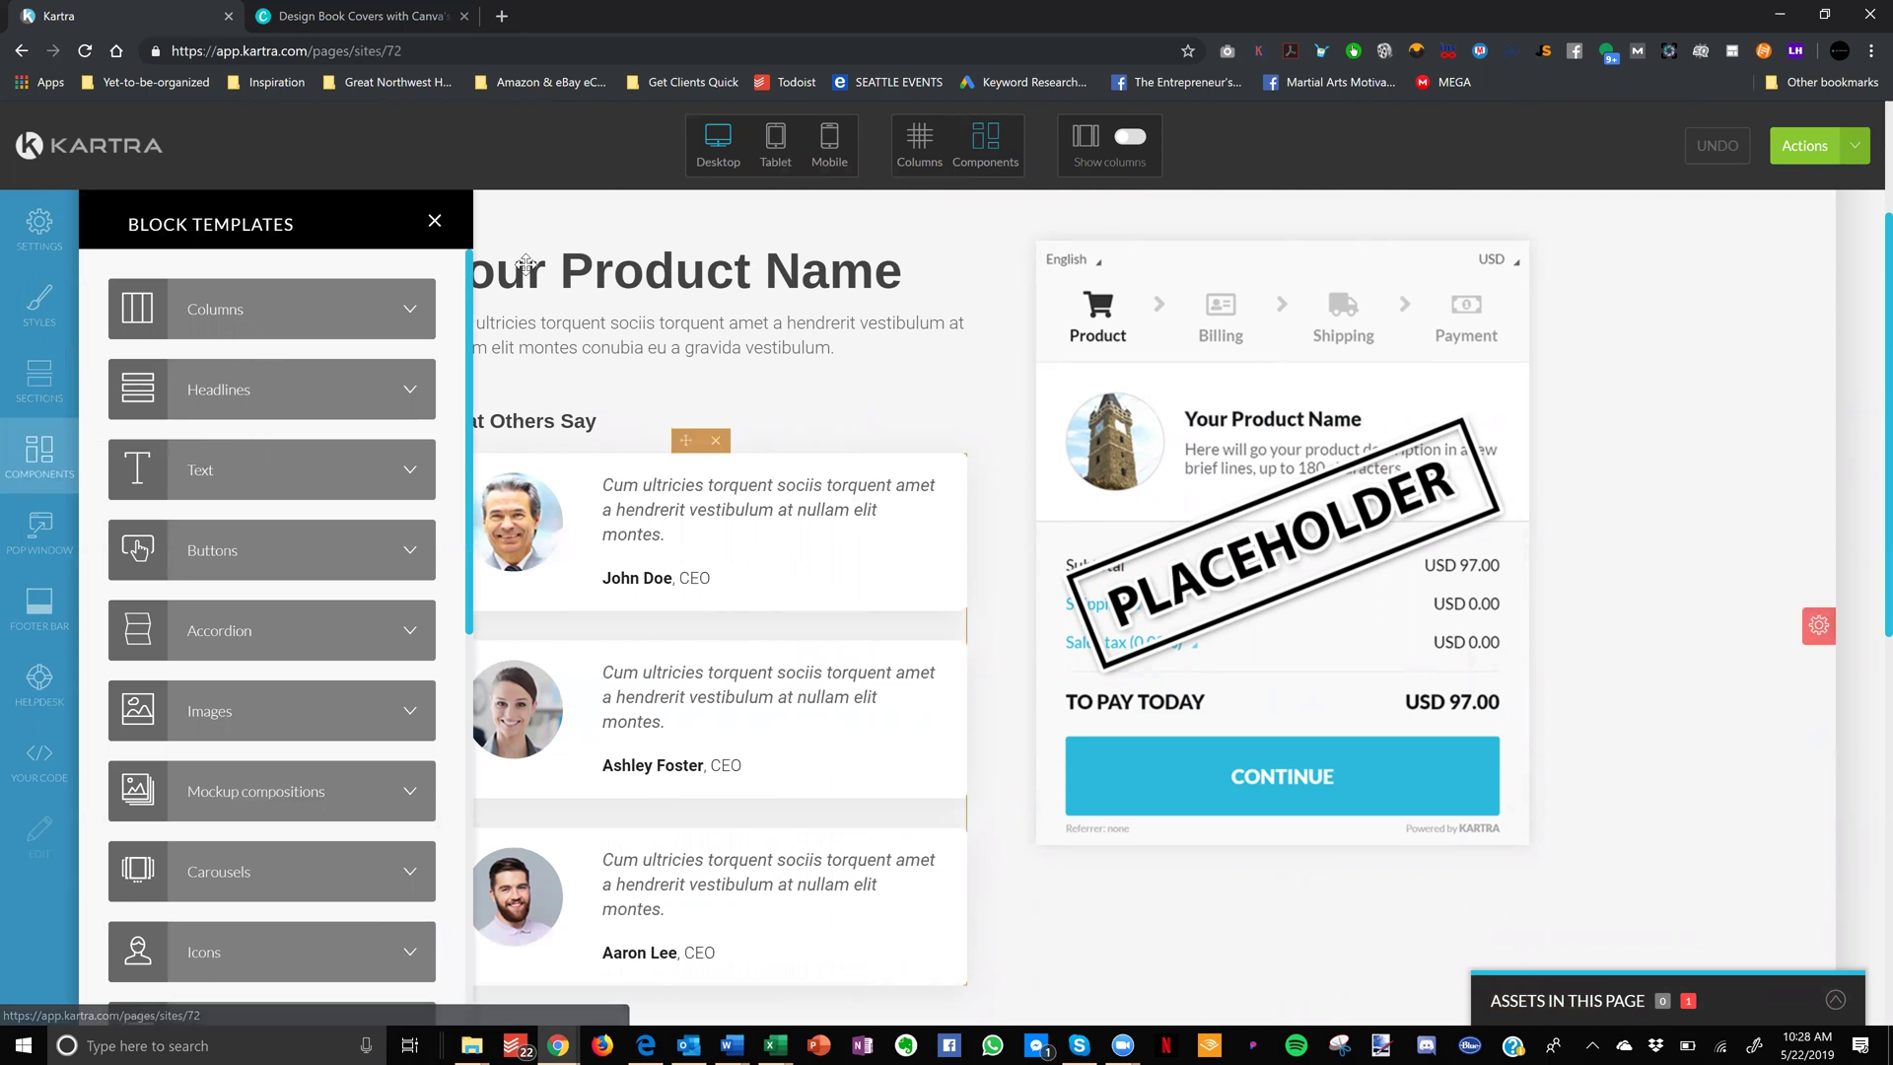
click(430, 227)
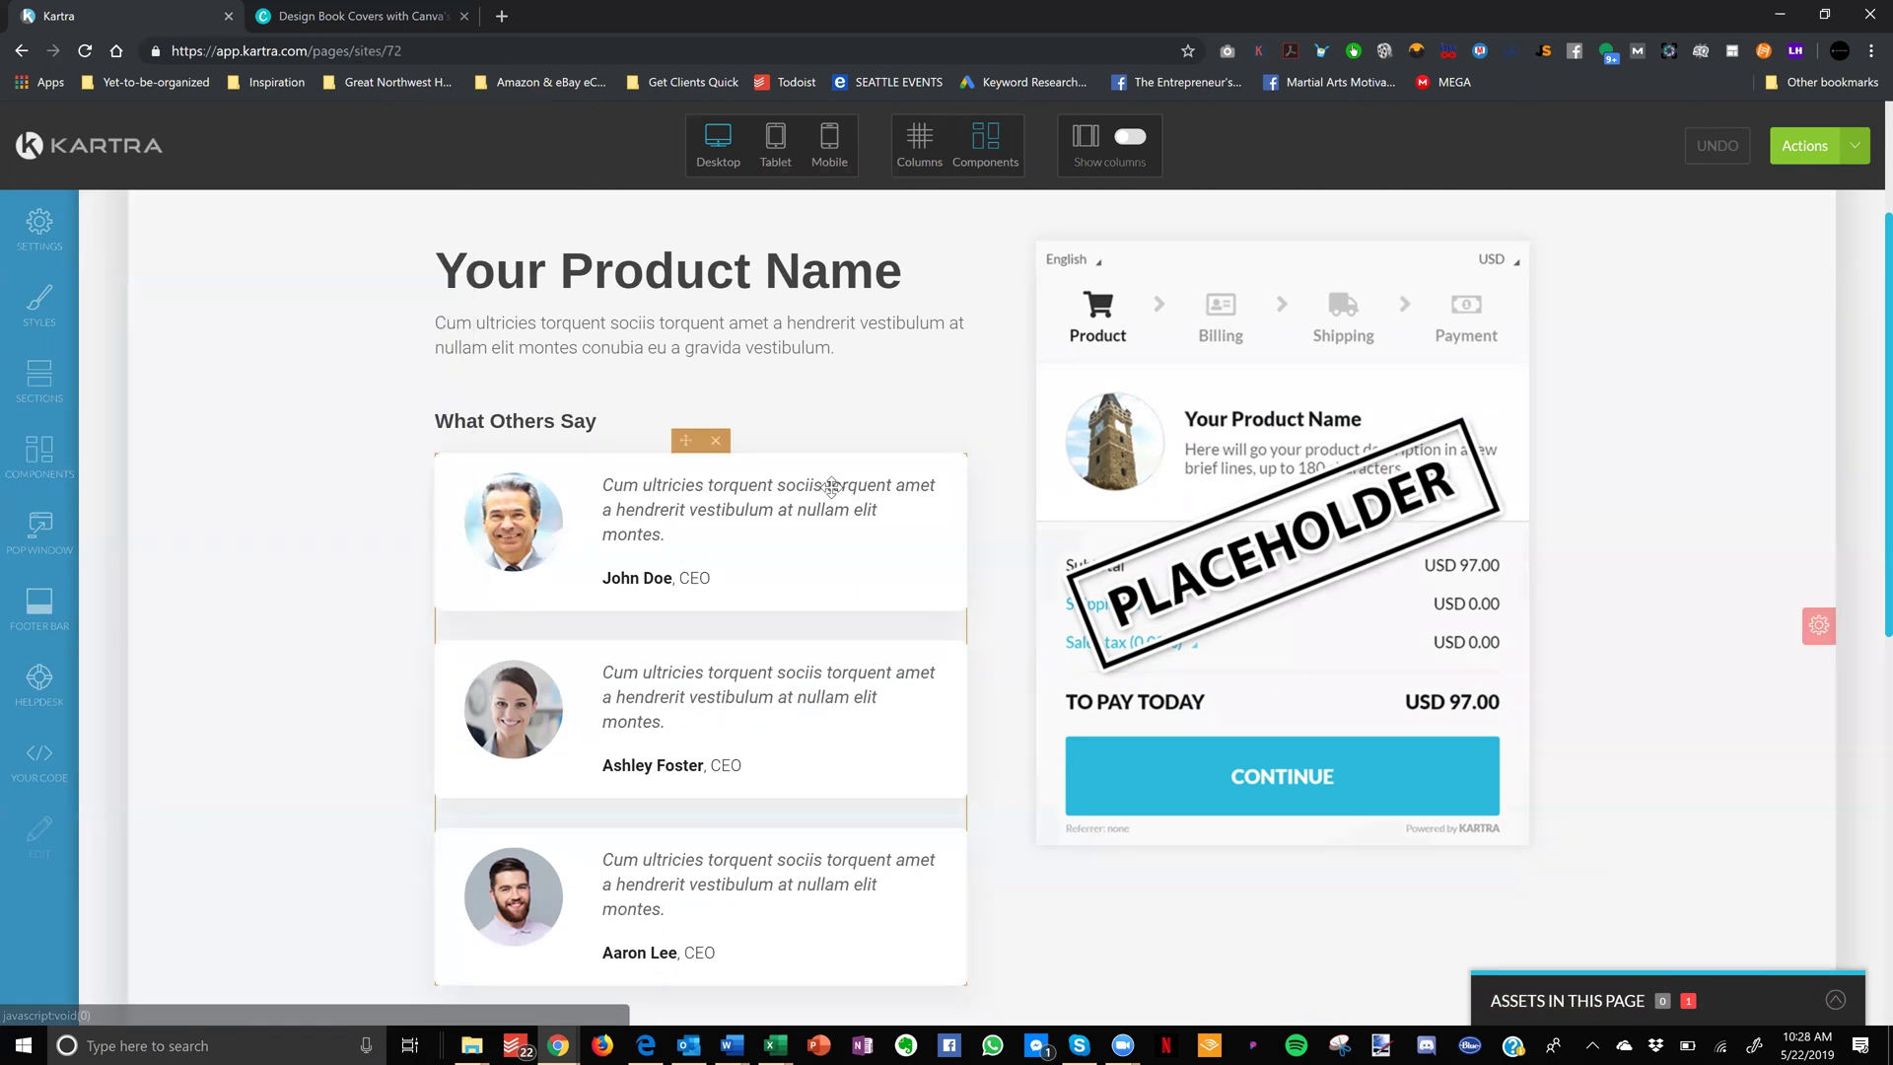
scroll(1288, 509, up, 2)
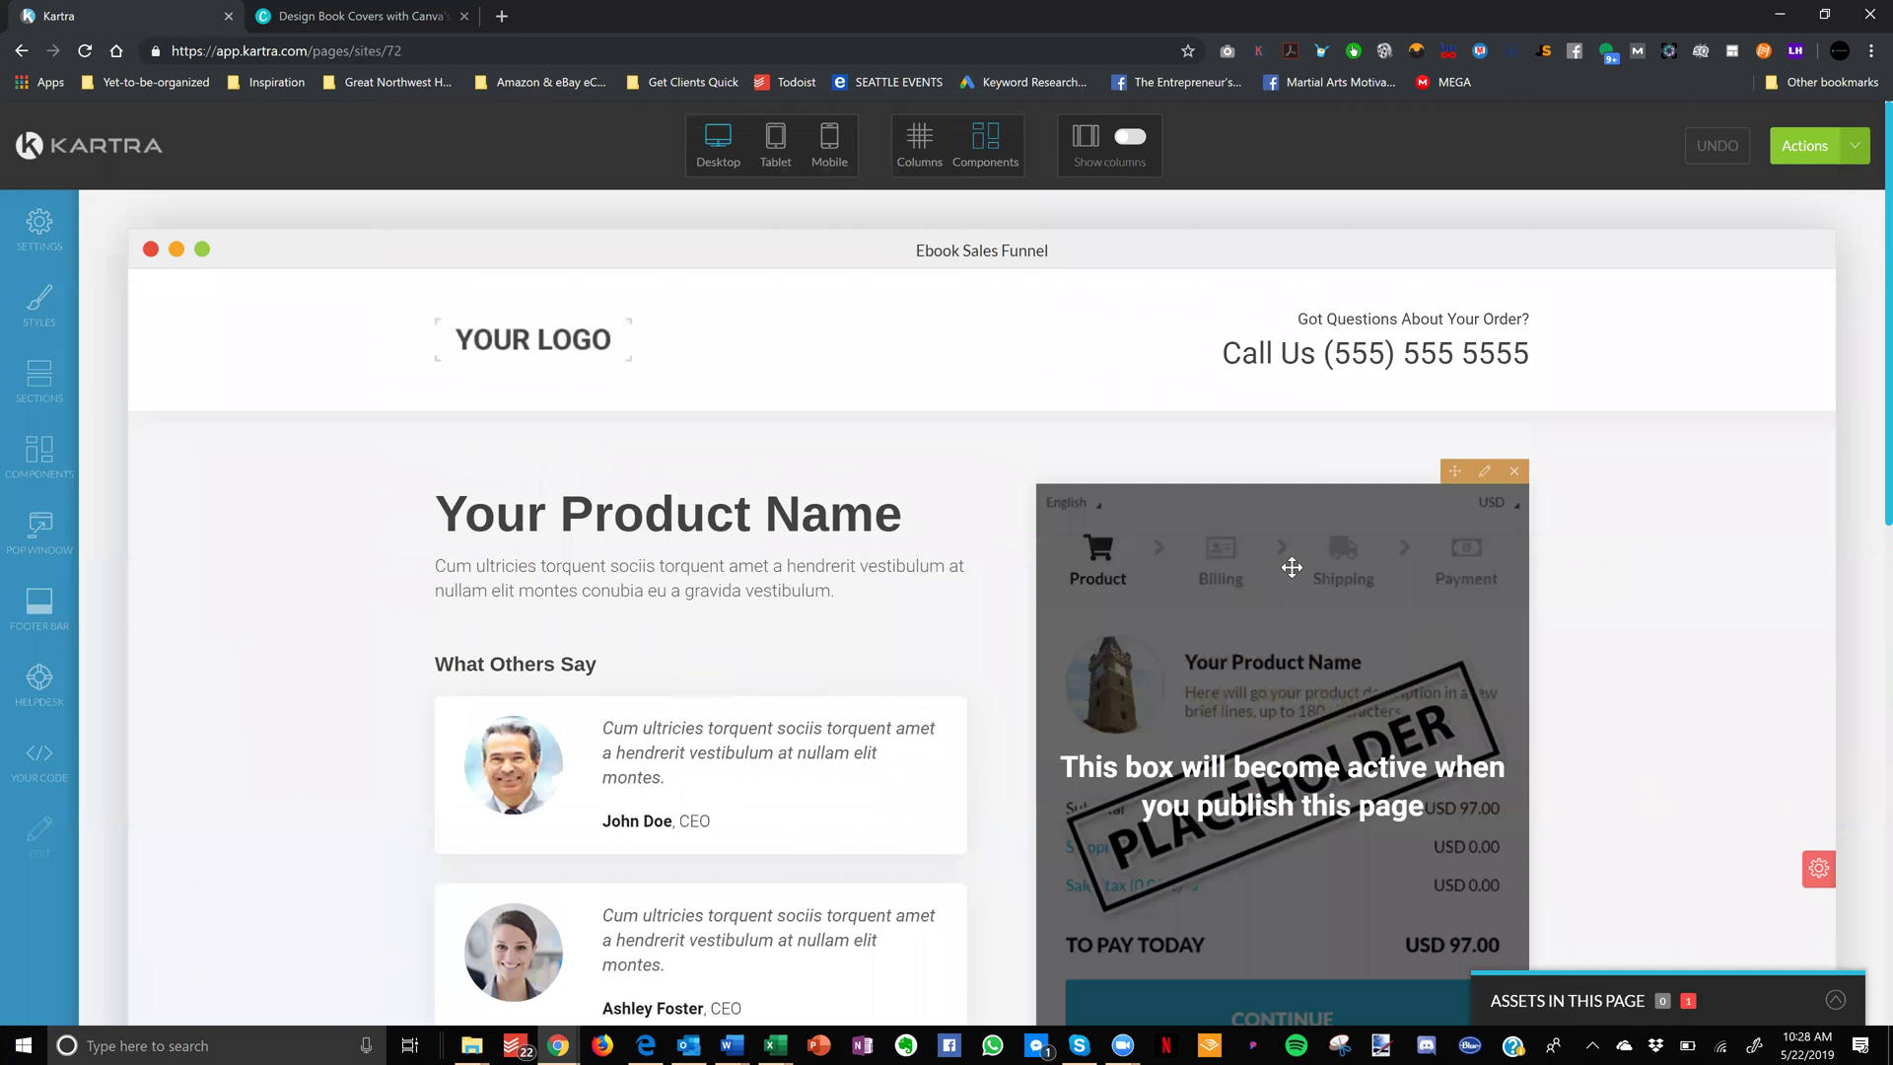
mouse_move(1282, 621)
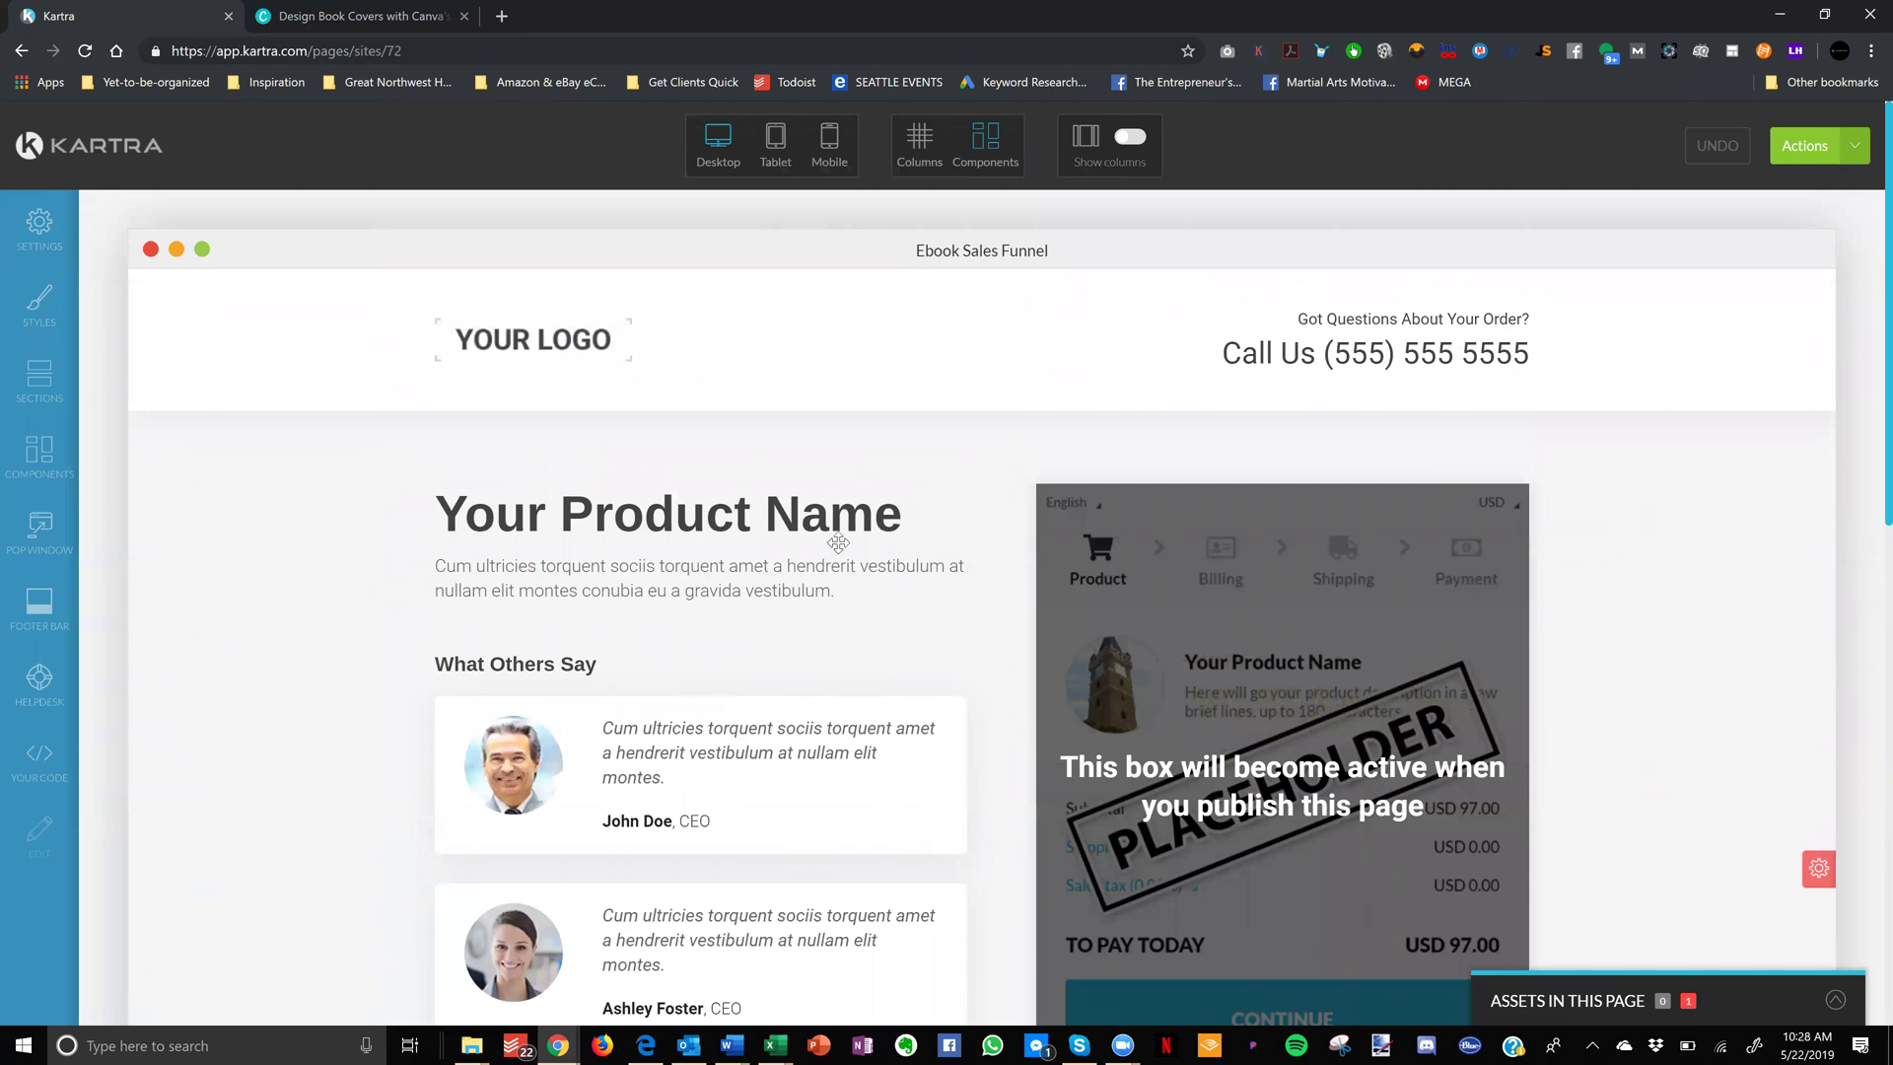
scroll(1416, 636, down, 1)
scroll(1417, 636, down, 2)
scroll(1417, 636, up, 2)
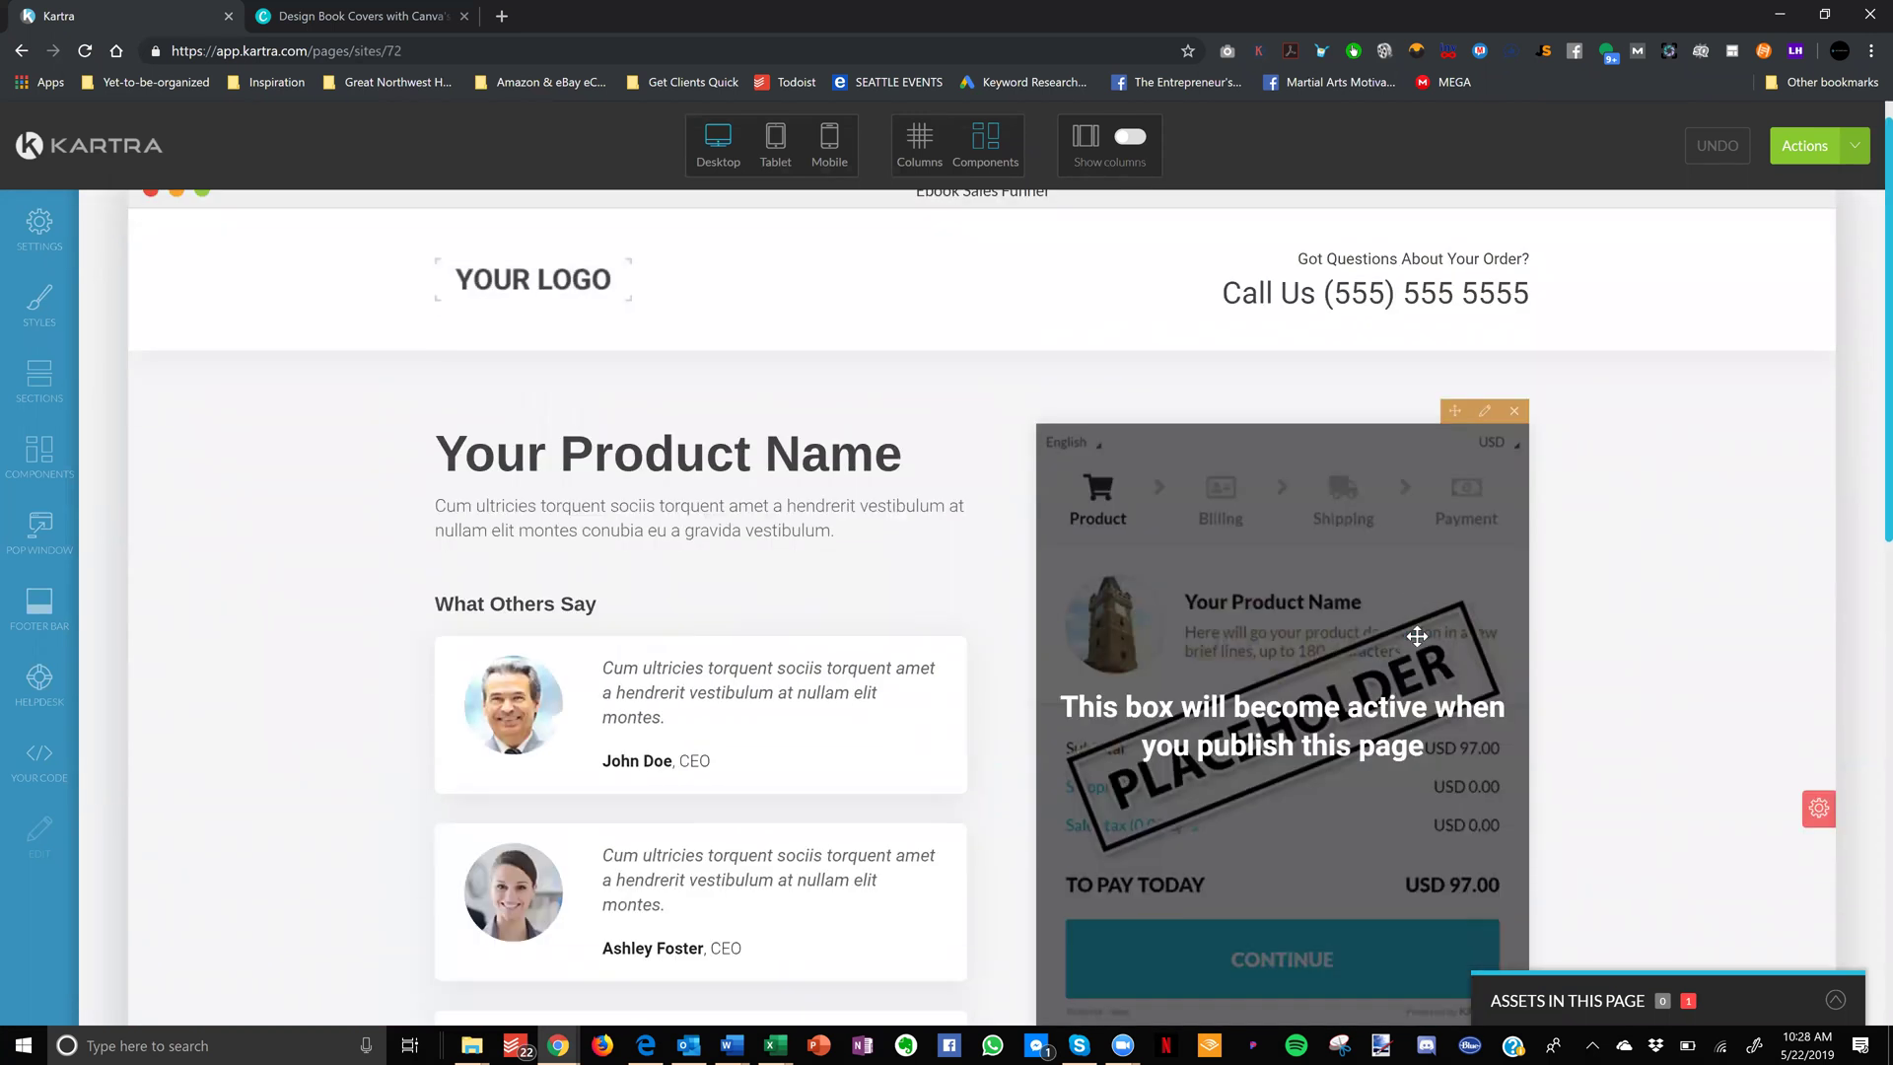
scroll(1417, 637, down, 2)
scroll(1417, 637, down, 2)
scroll(1417, 637, down, 2)
scroll(1417, 637, up, 1)
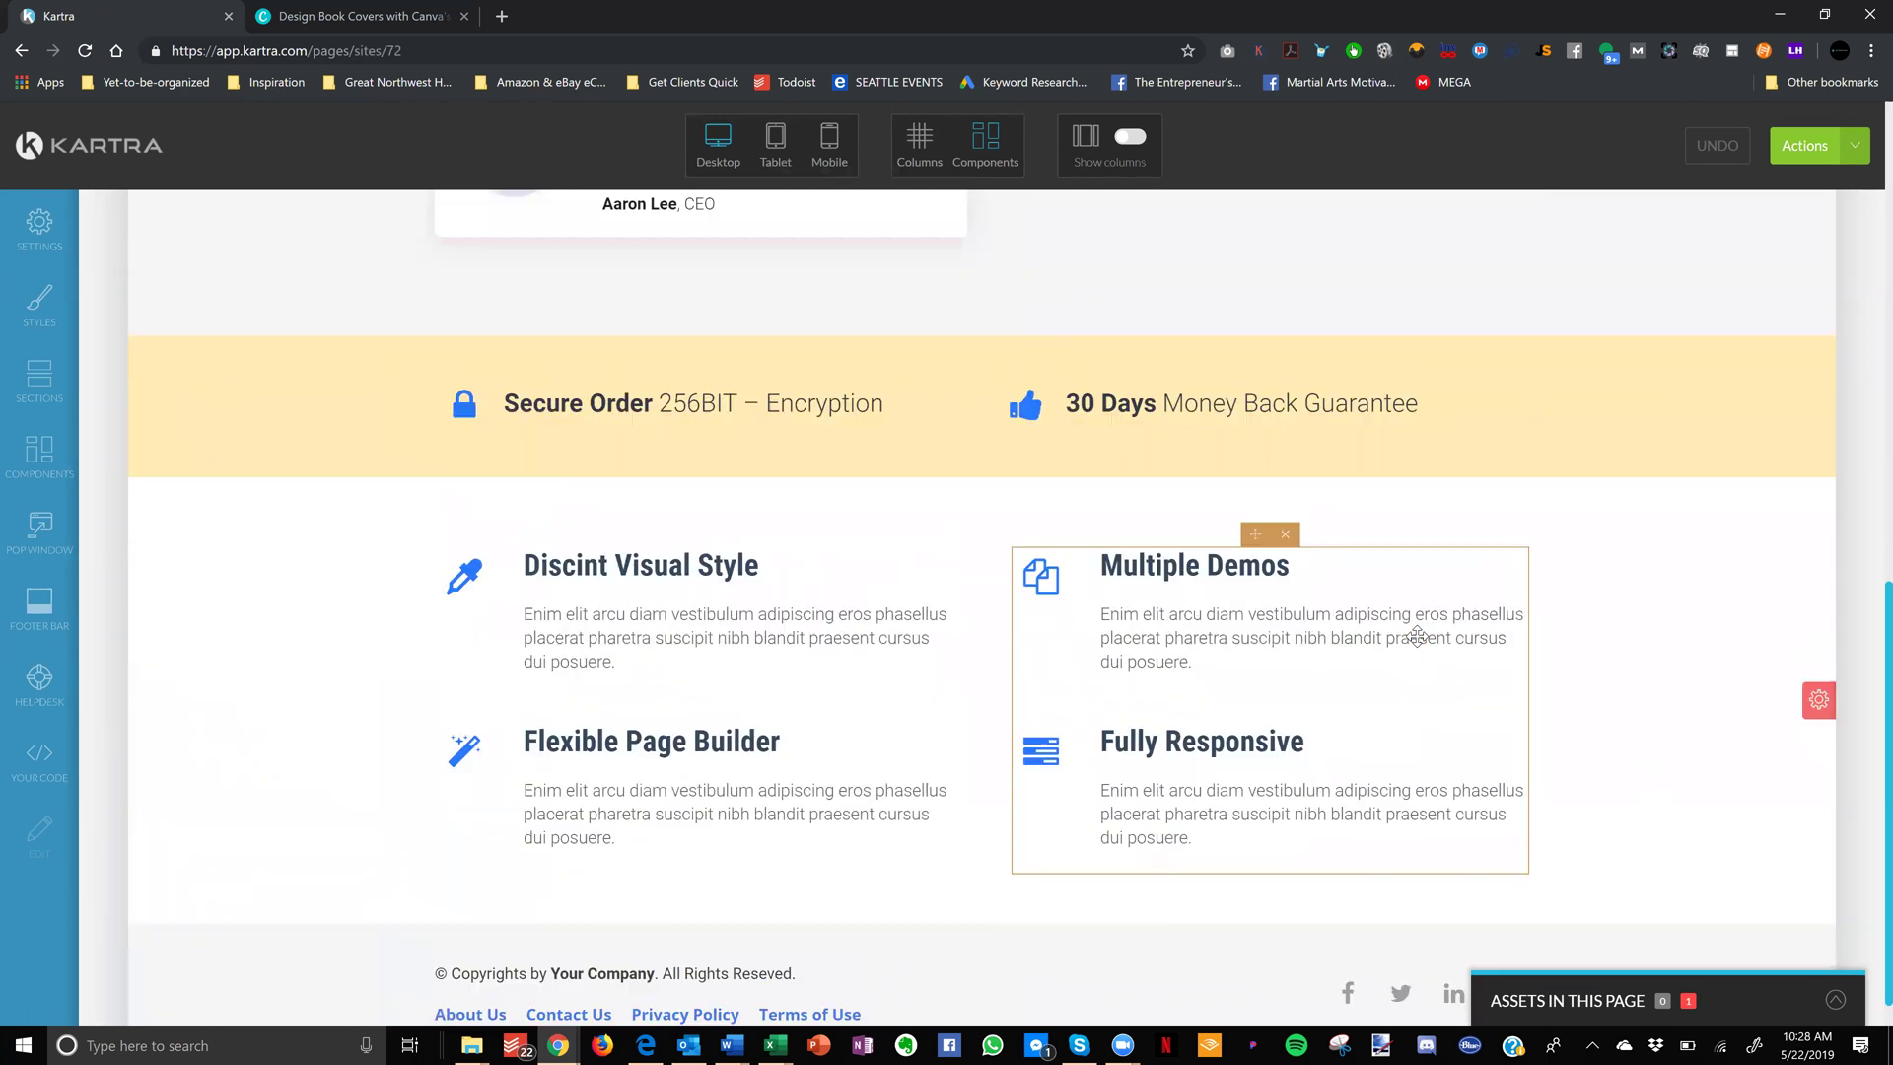
scroll(1405, 592, up, 3)
scroll(1400, 538, up, 4)
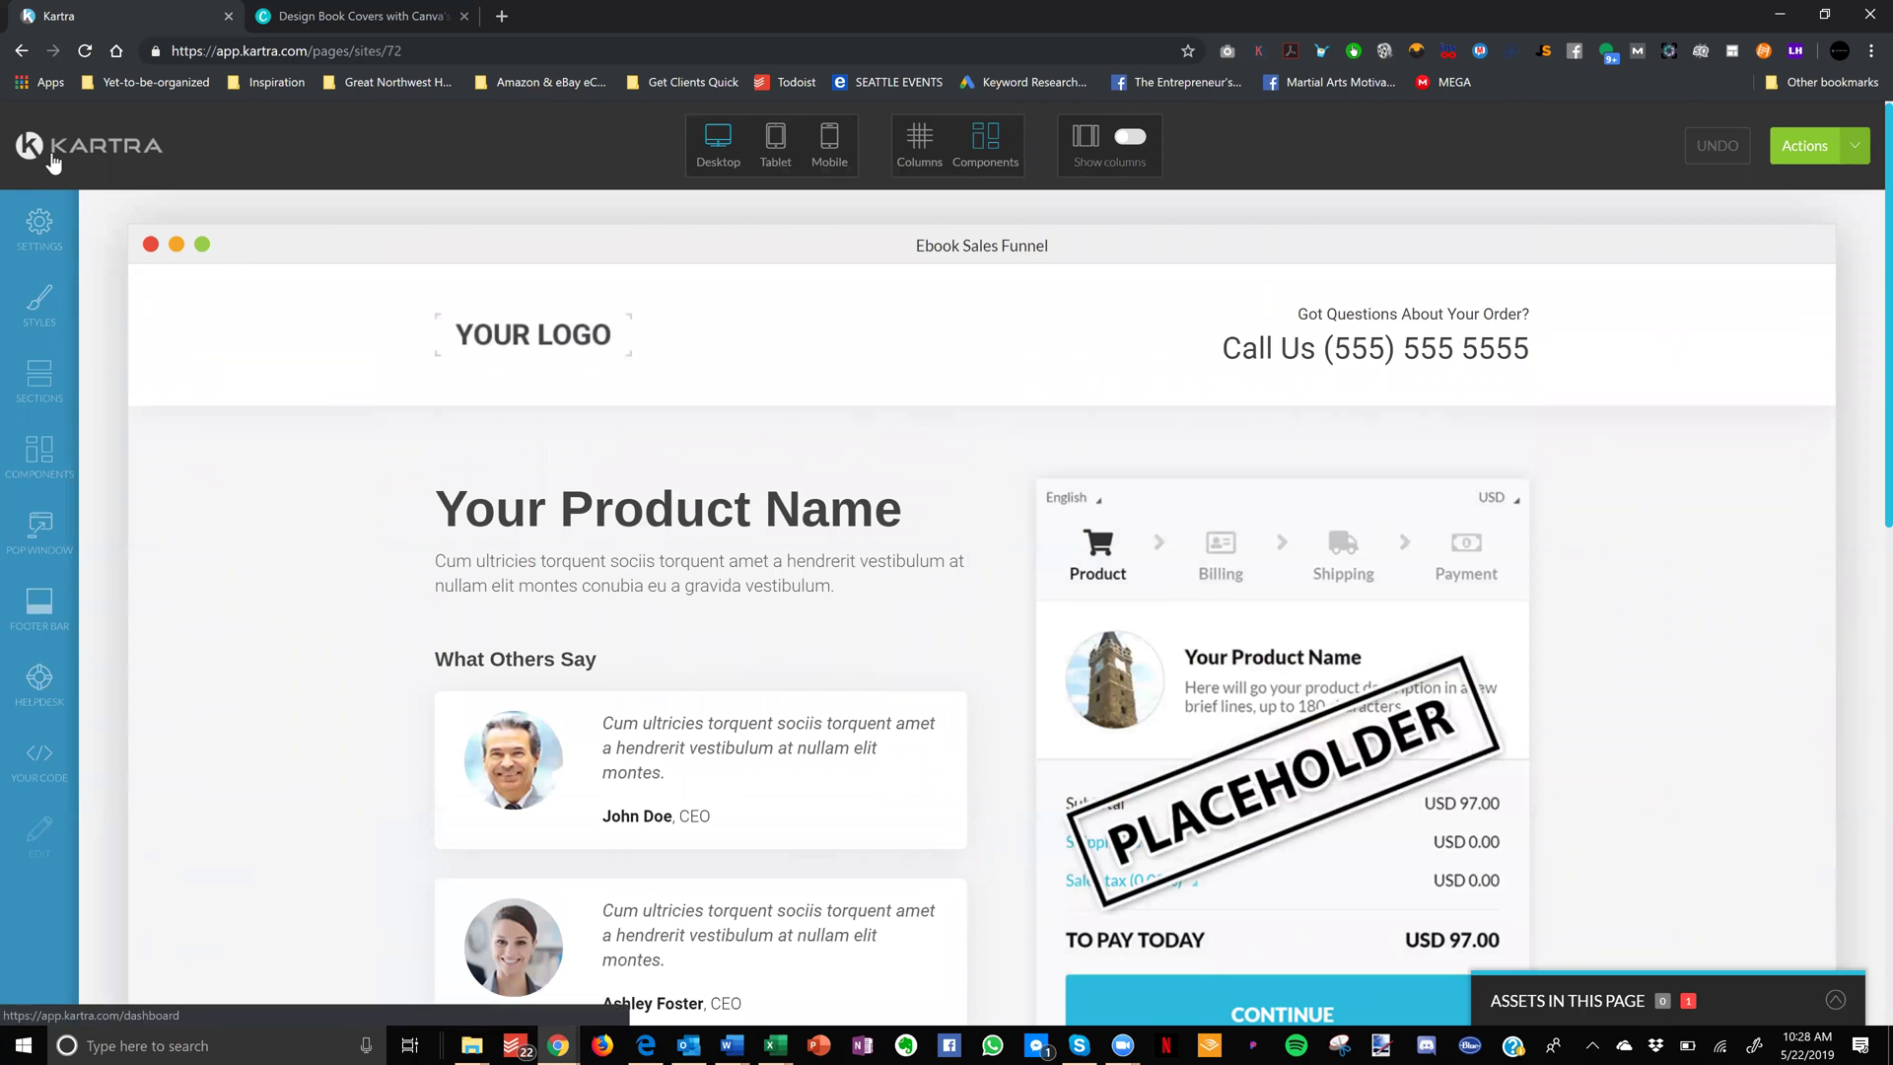
Leave the builder for the Kartra dashboard after reviewing the live 7 Pillars sales page in Edge
alt+click(51, 163)
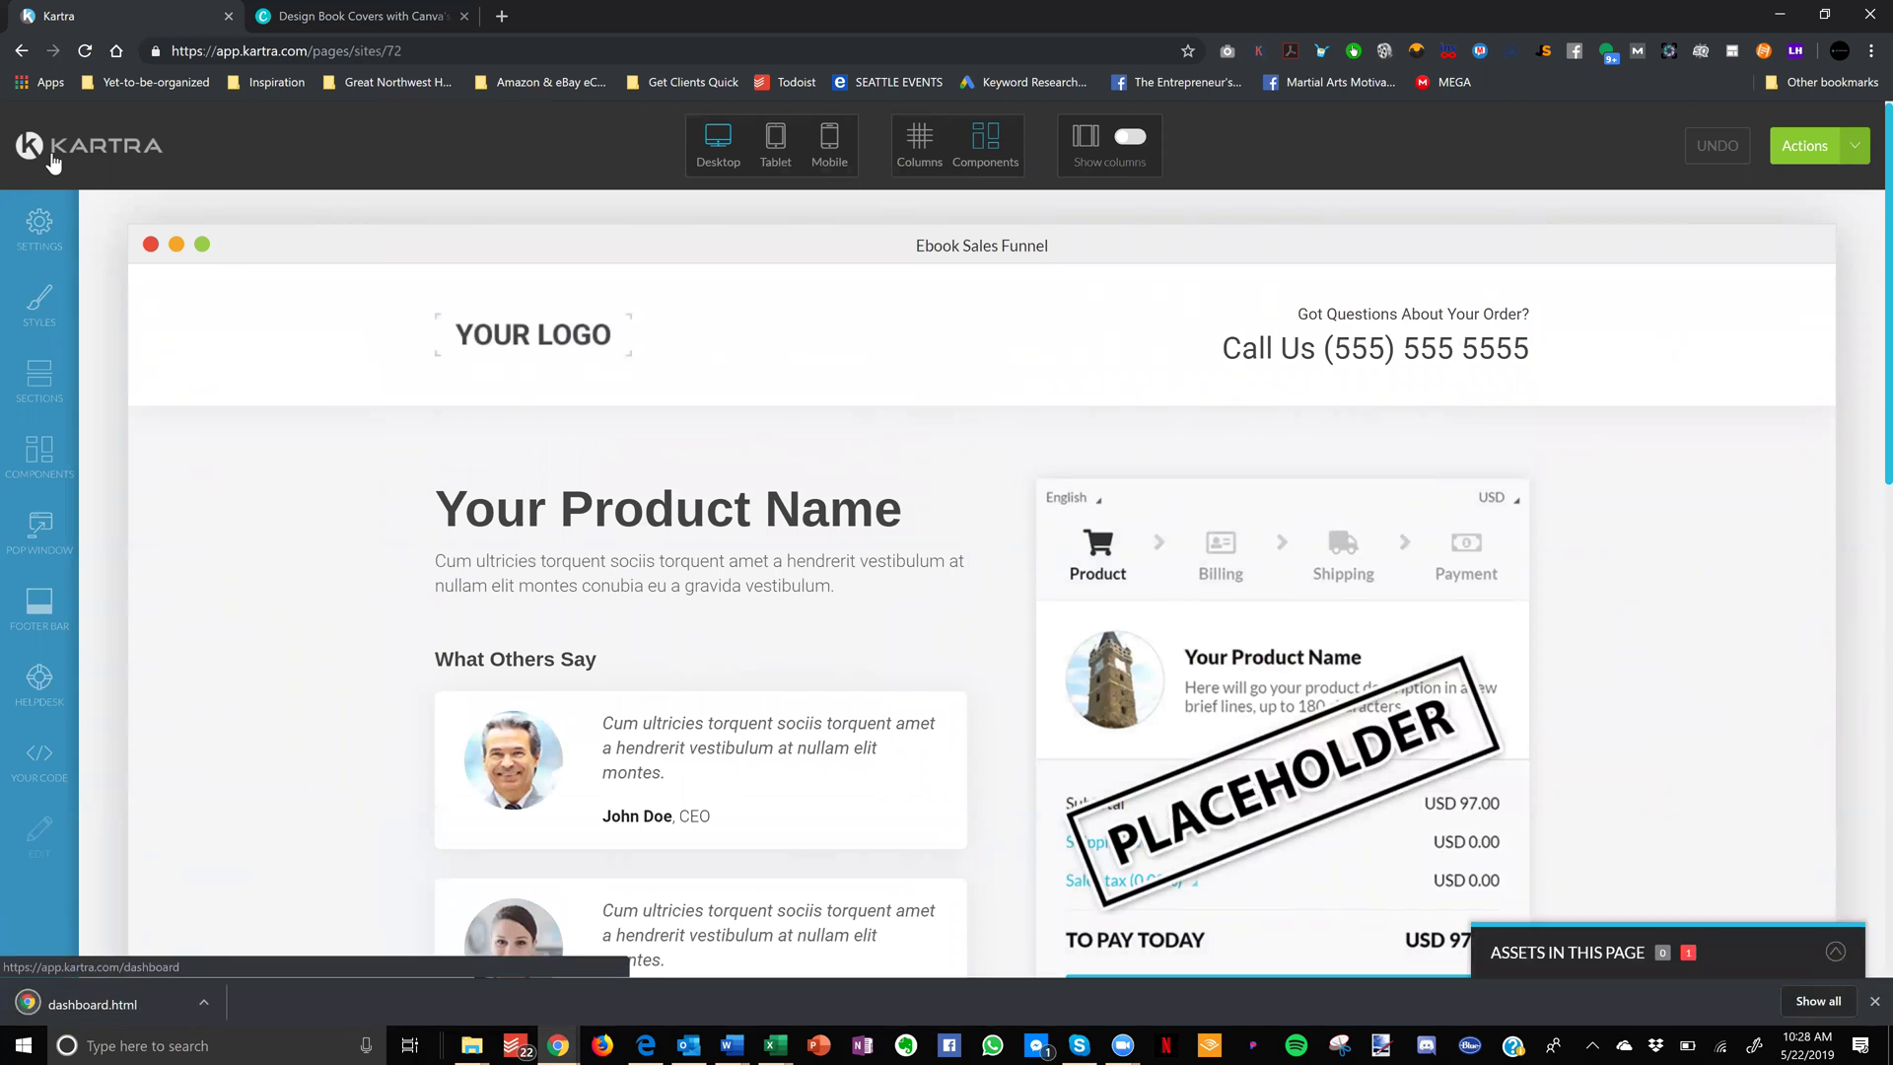
key(alt+Tab)
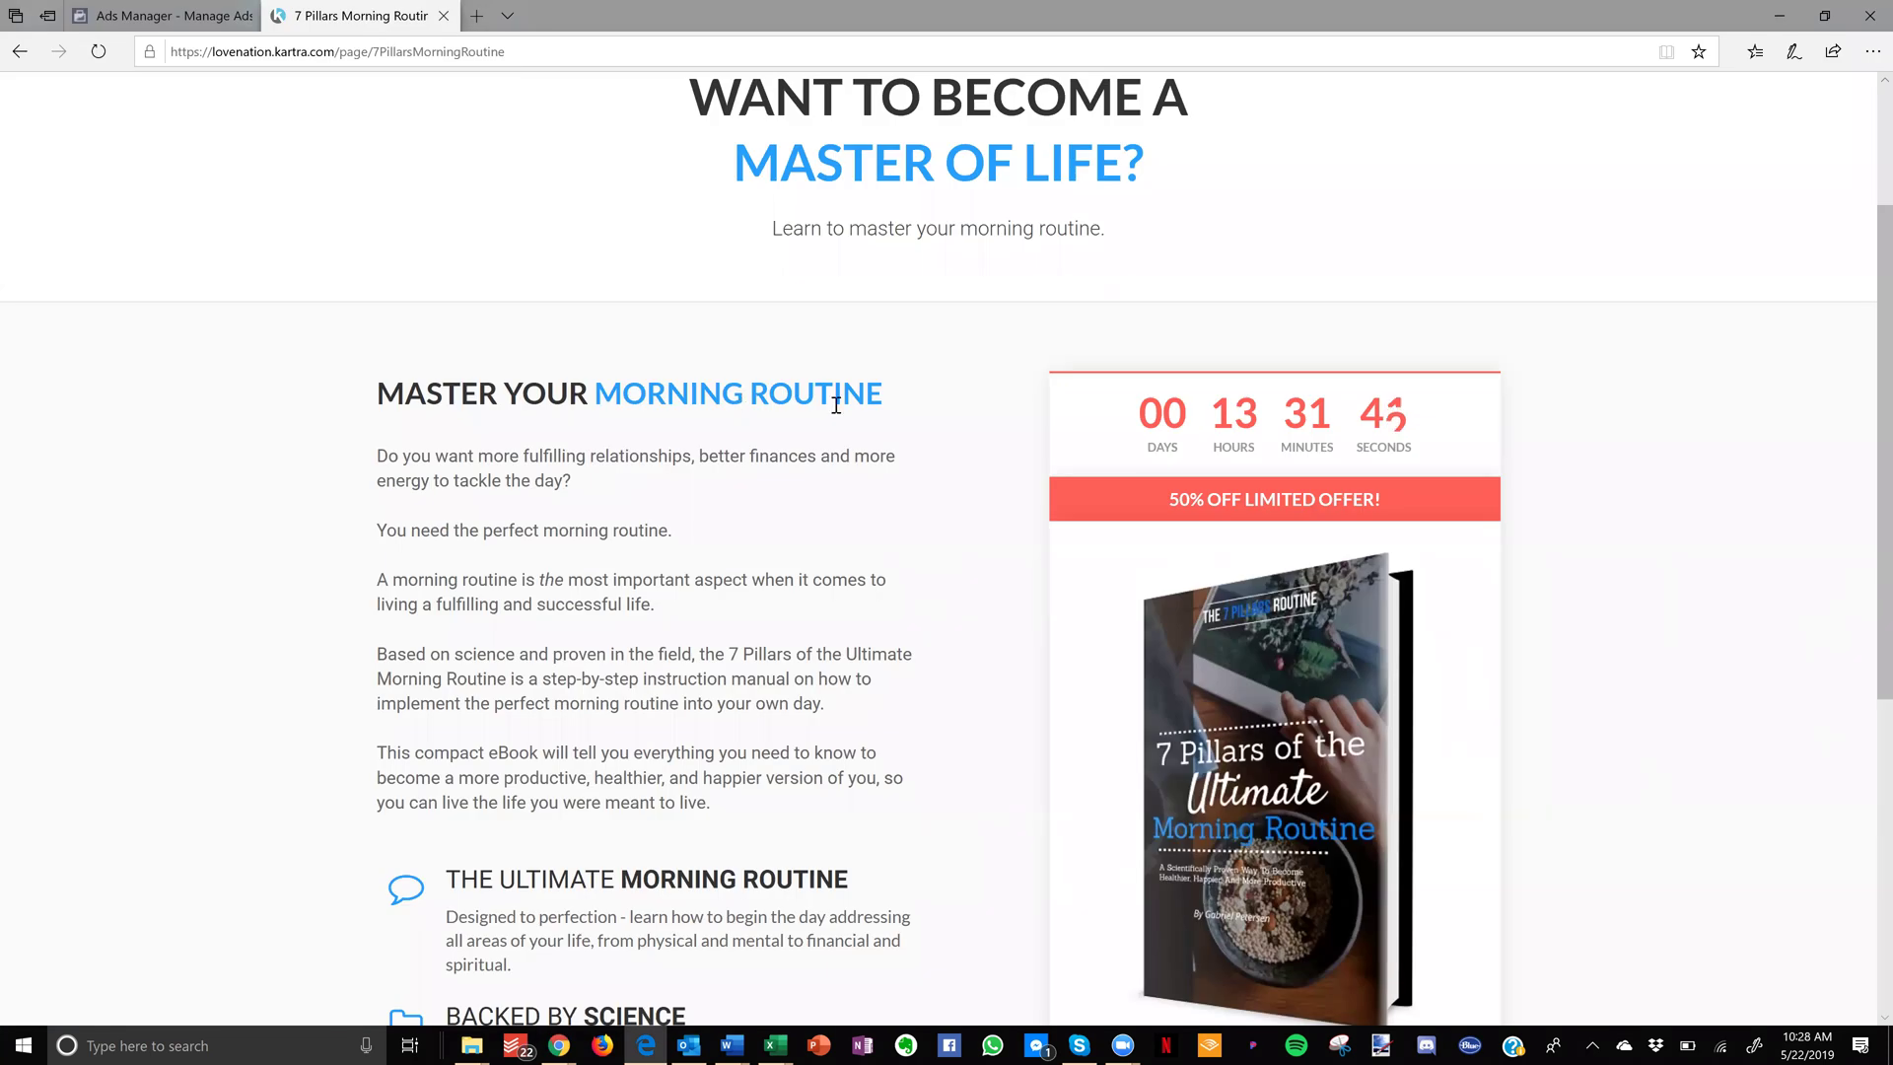
scroll(897, 542, down, 2)
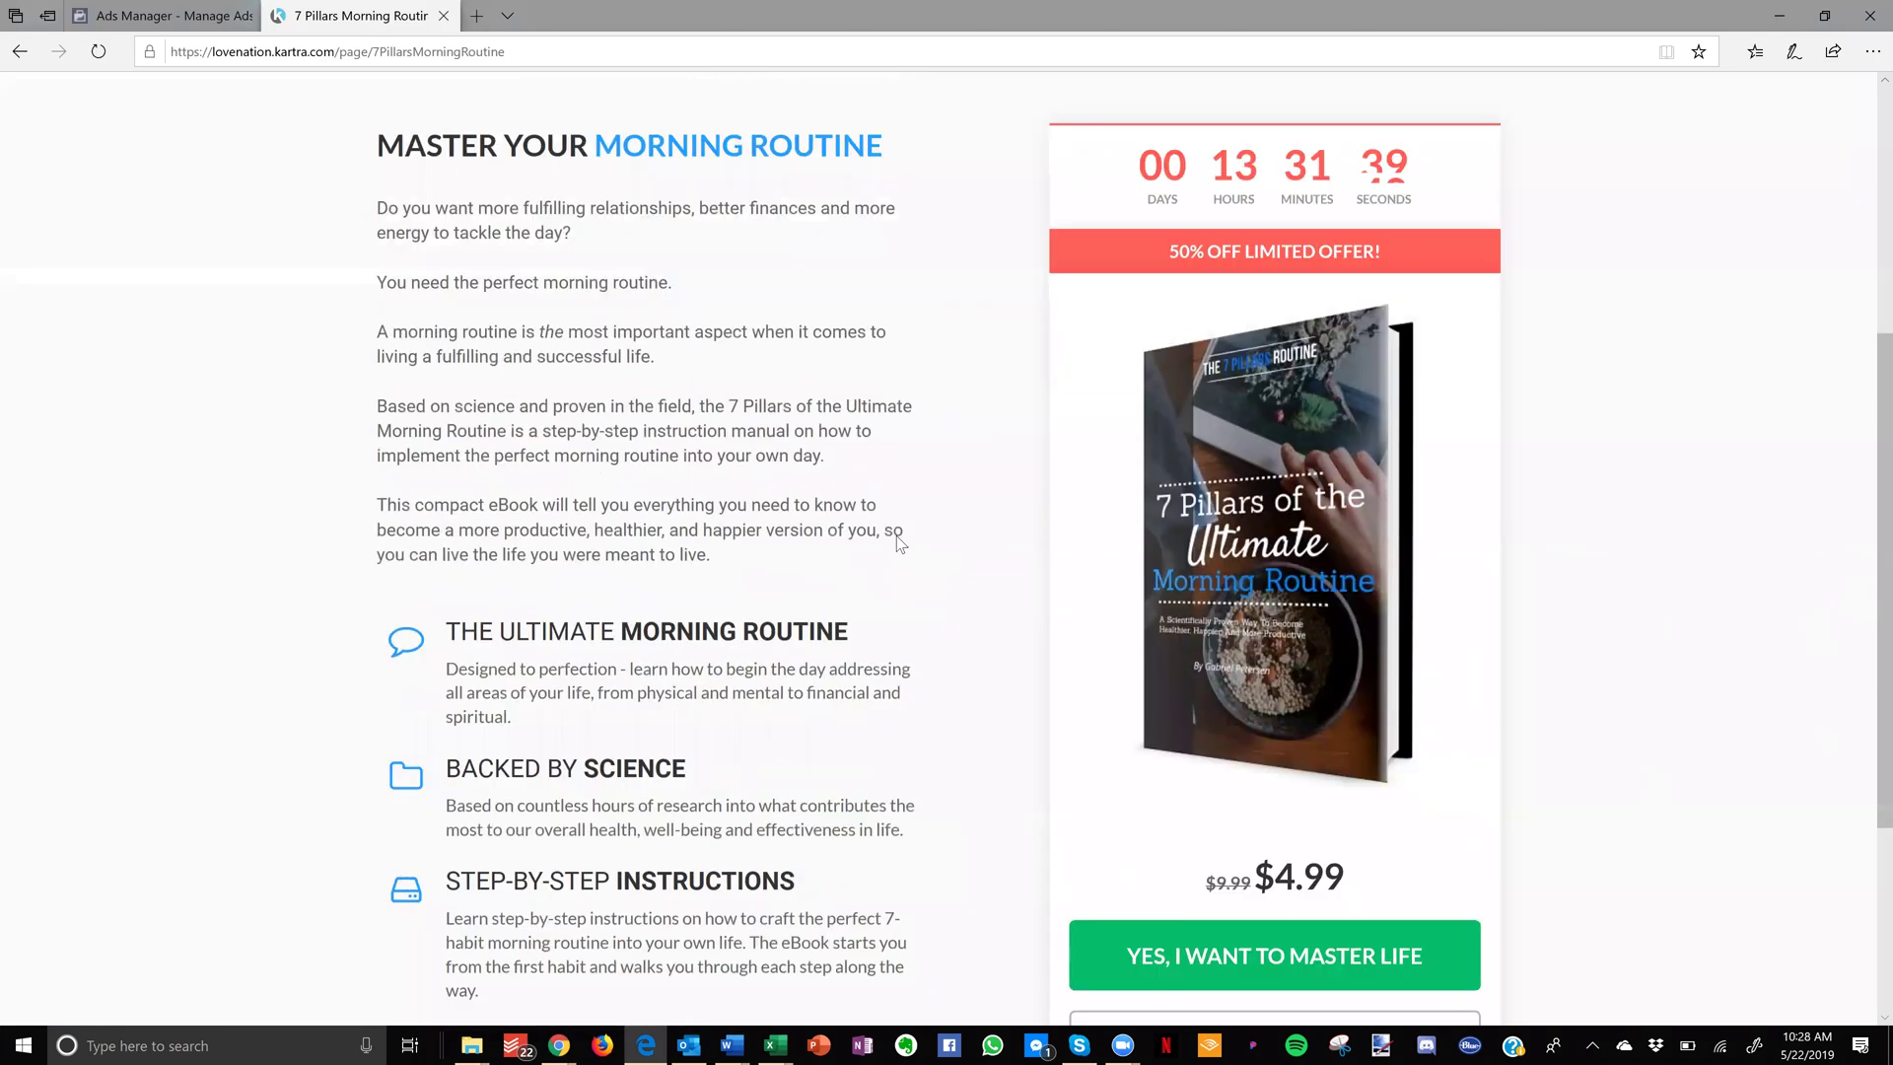
scroll(896, 541, down, 2)
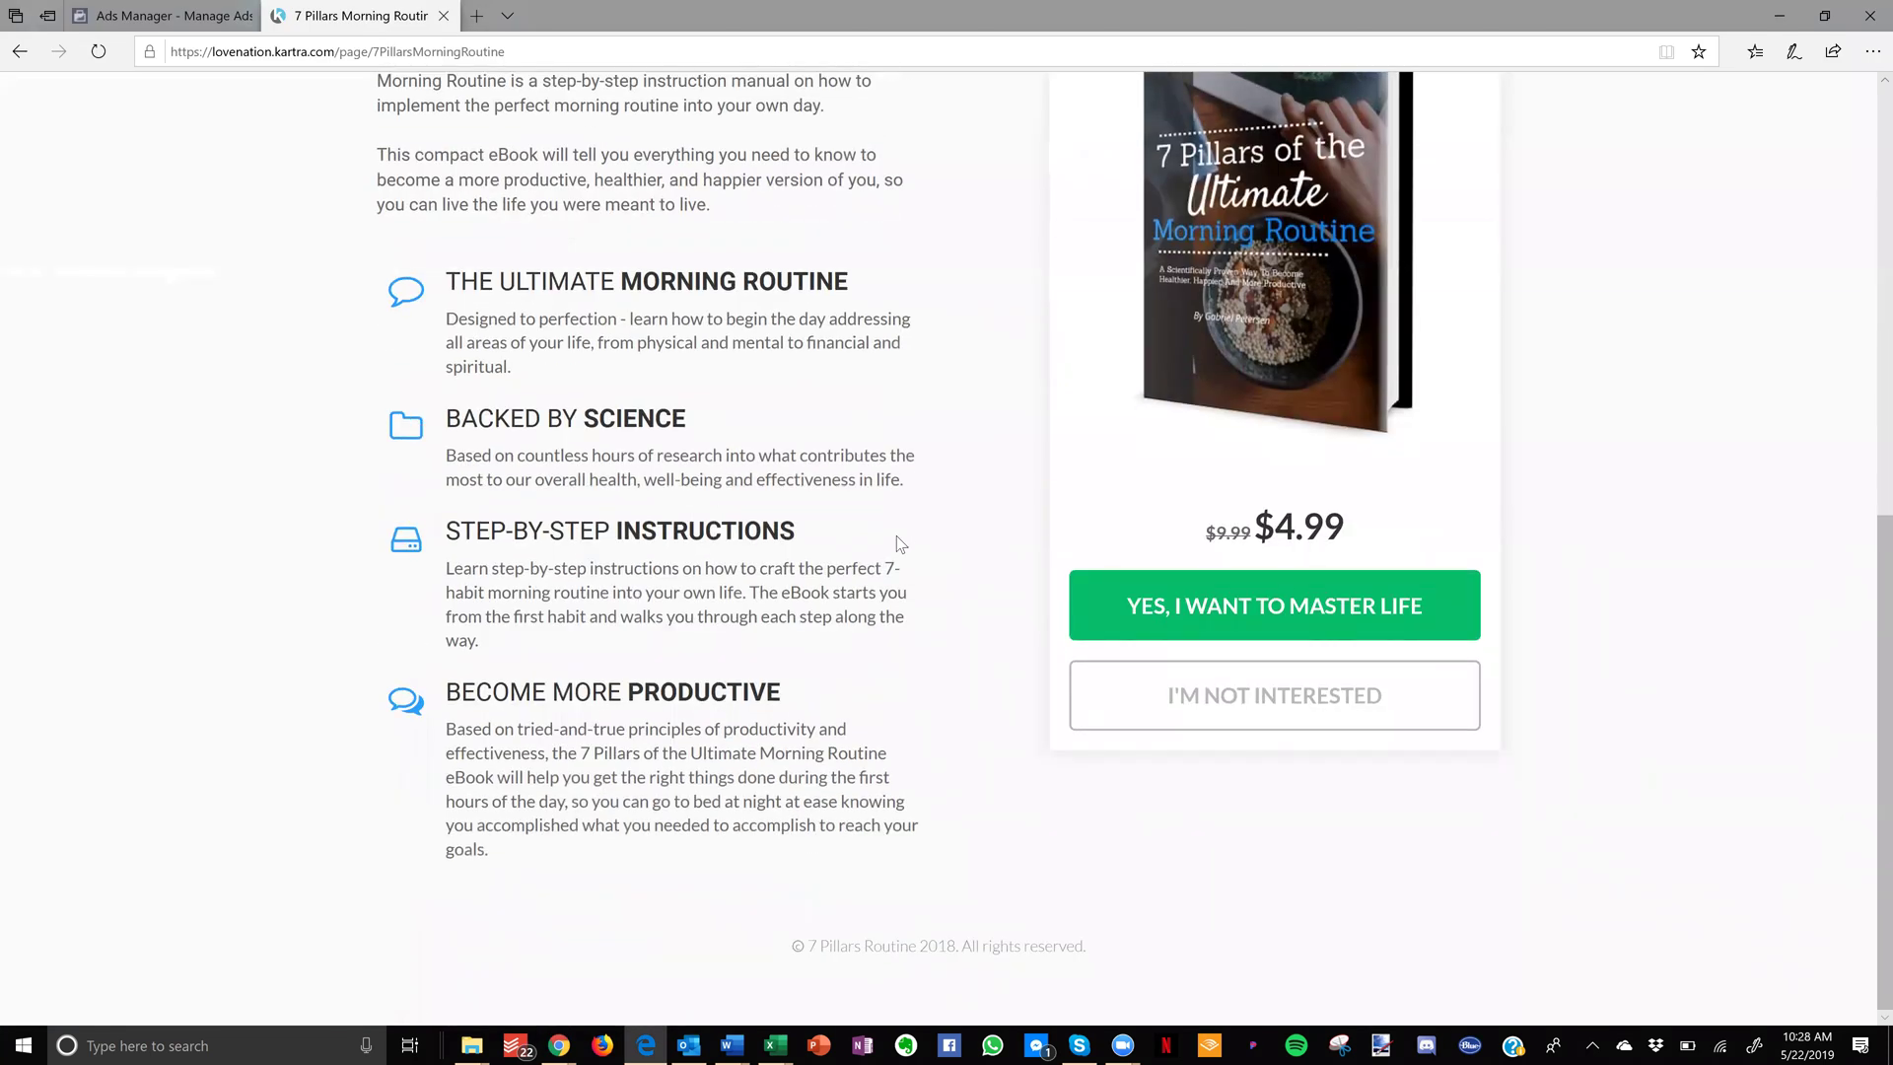
scroll(896, 543, up, 5)
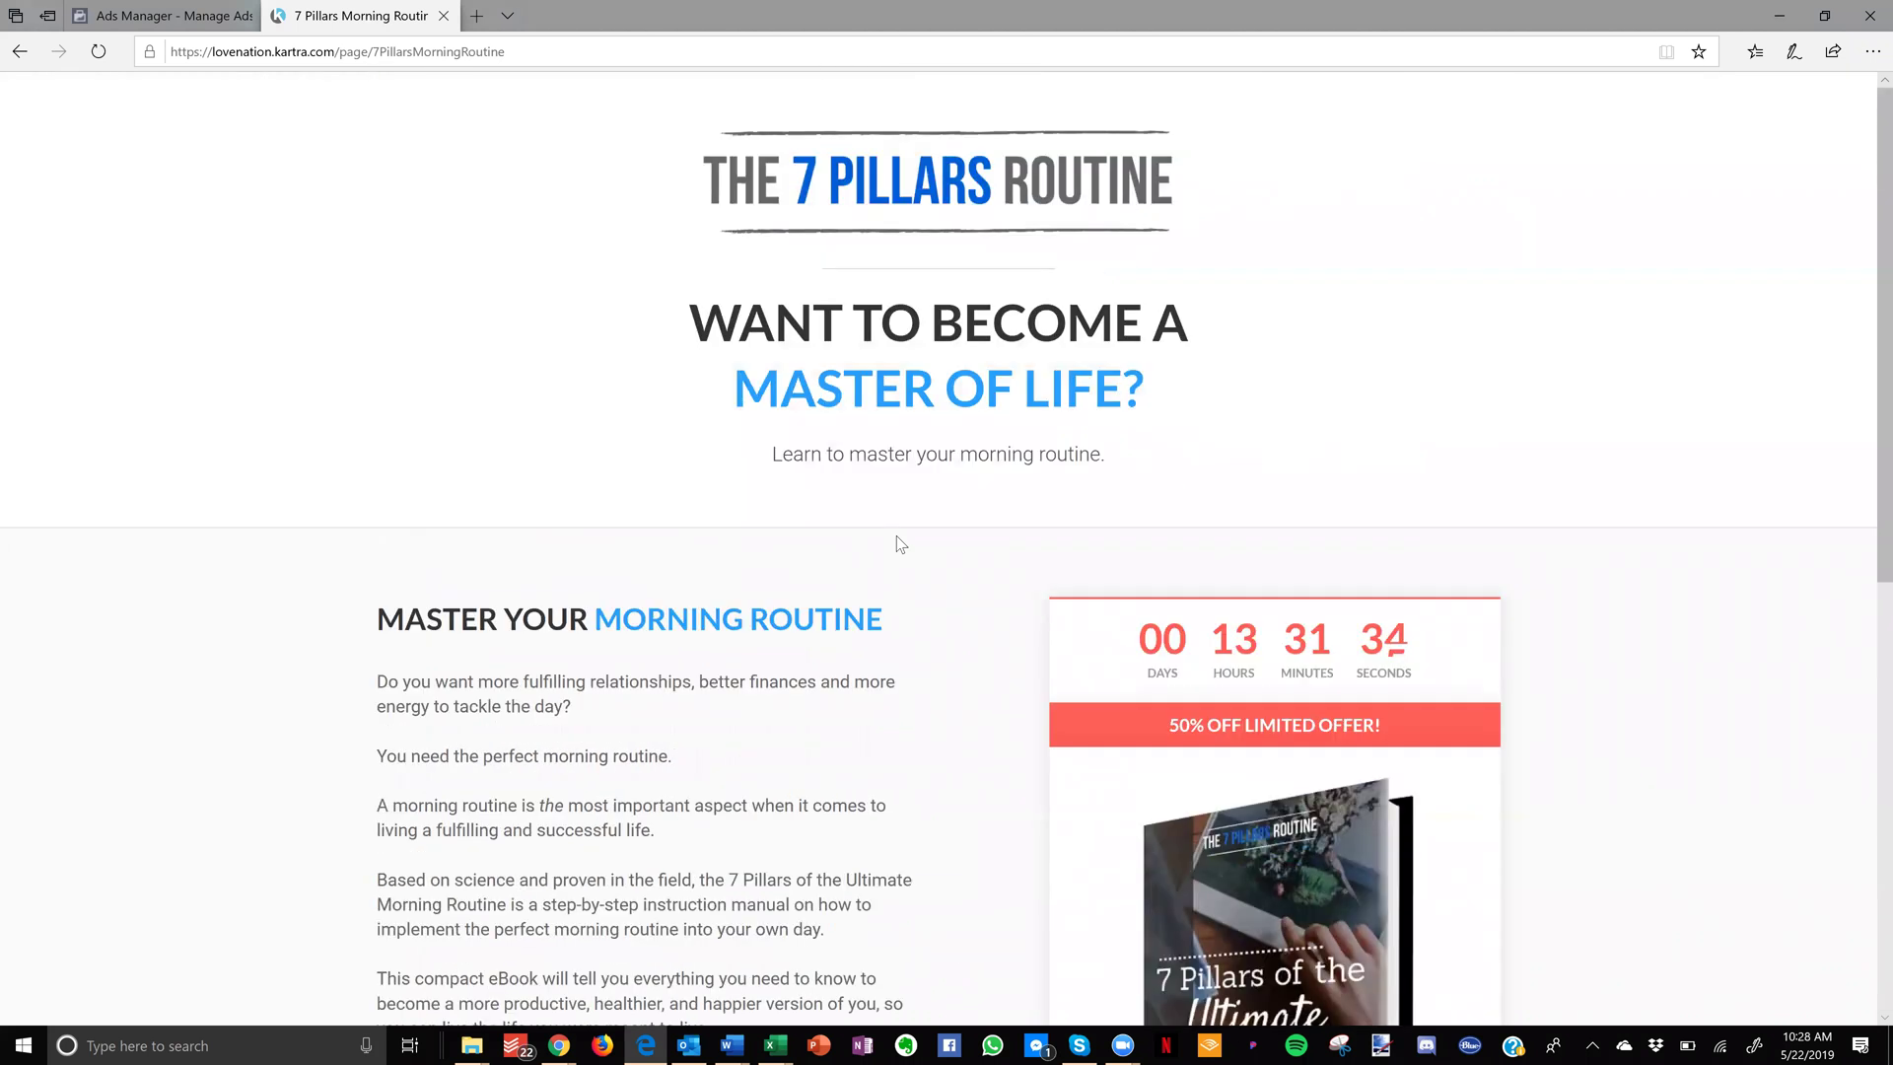
key(alt+Tab)
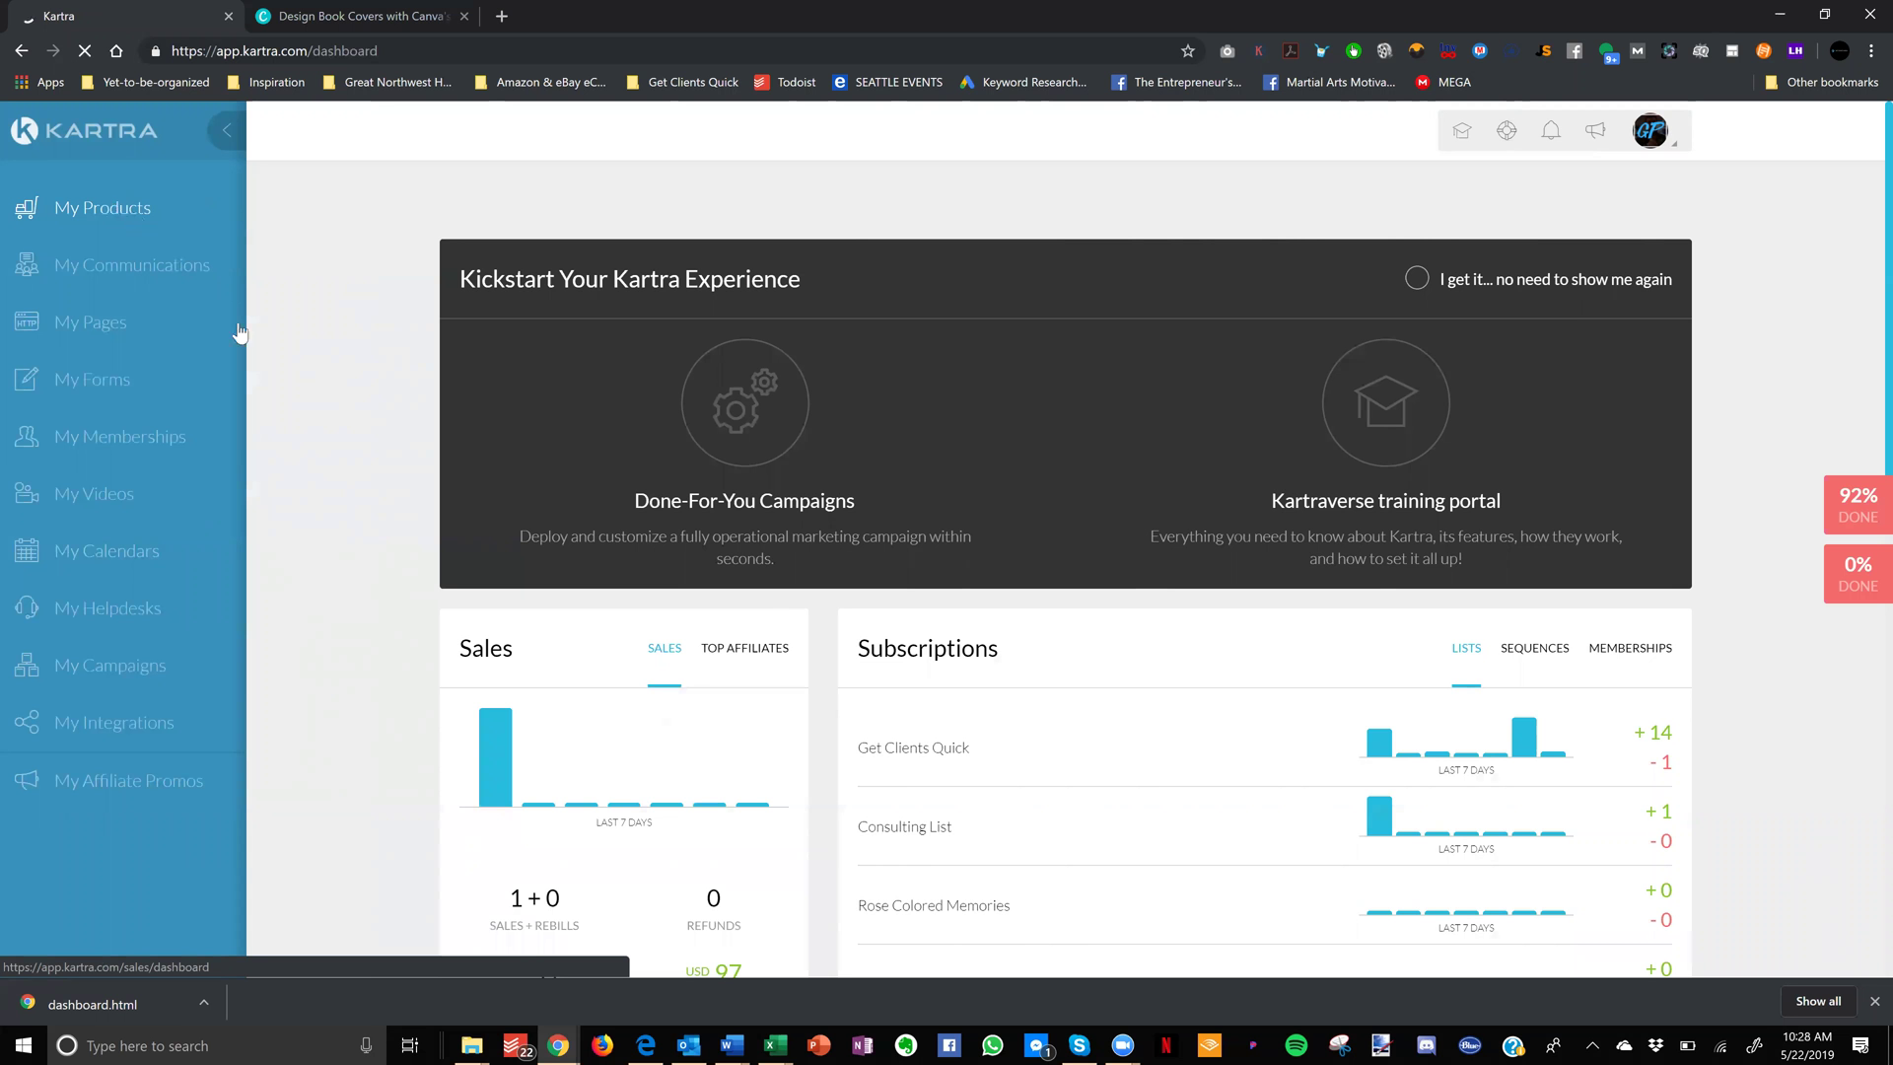
Open My Products and begin a new product with +PRODUCT
click(96, 214)
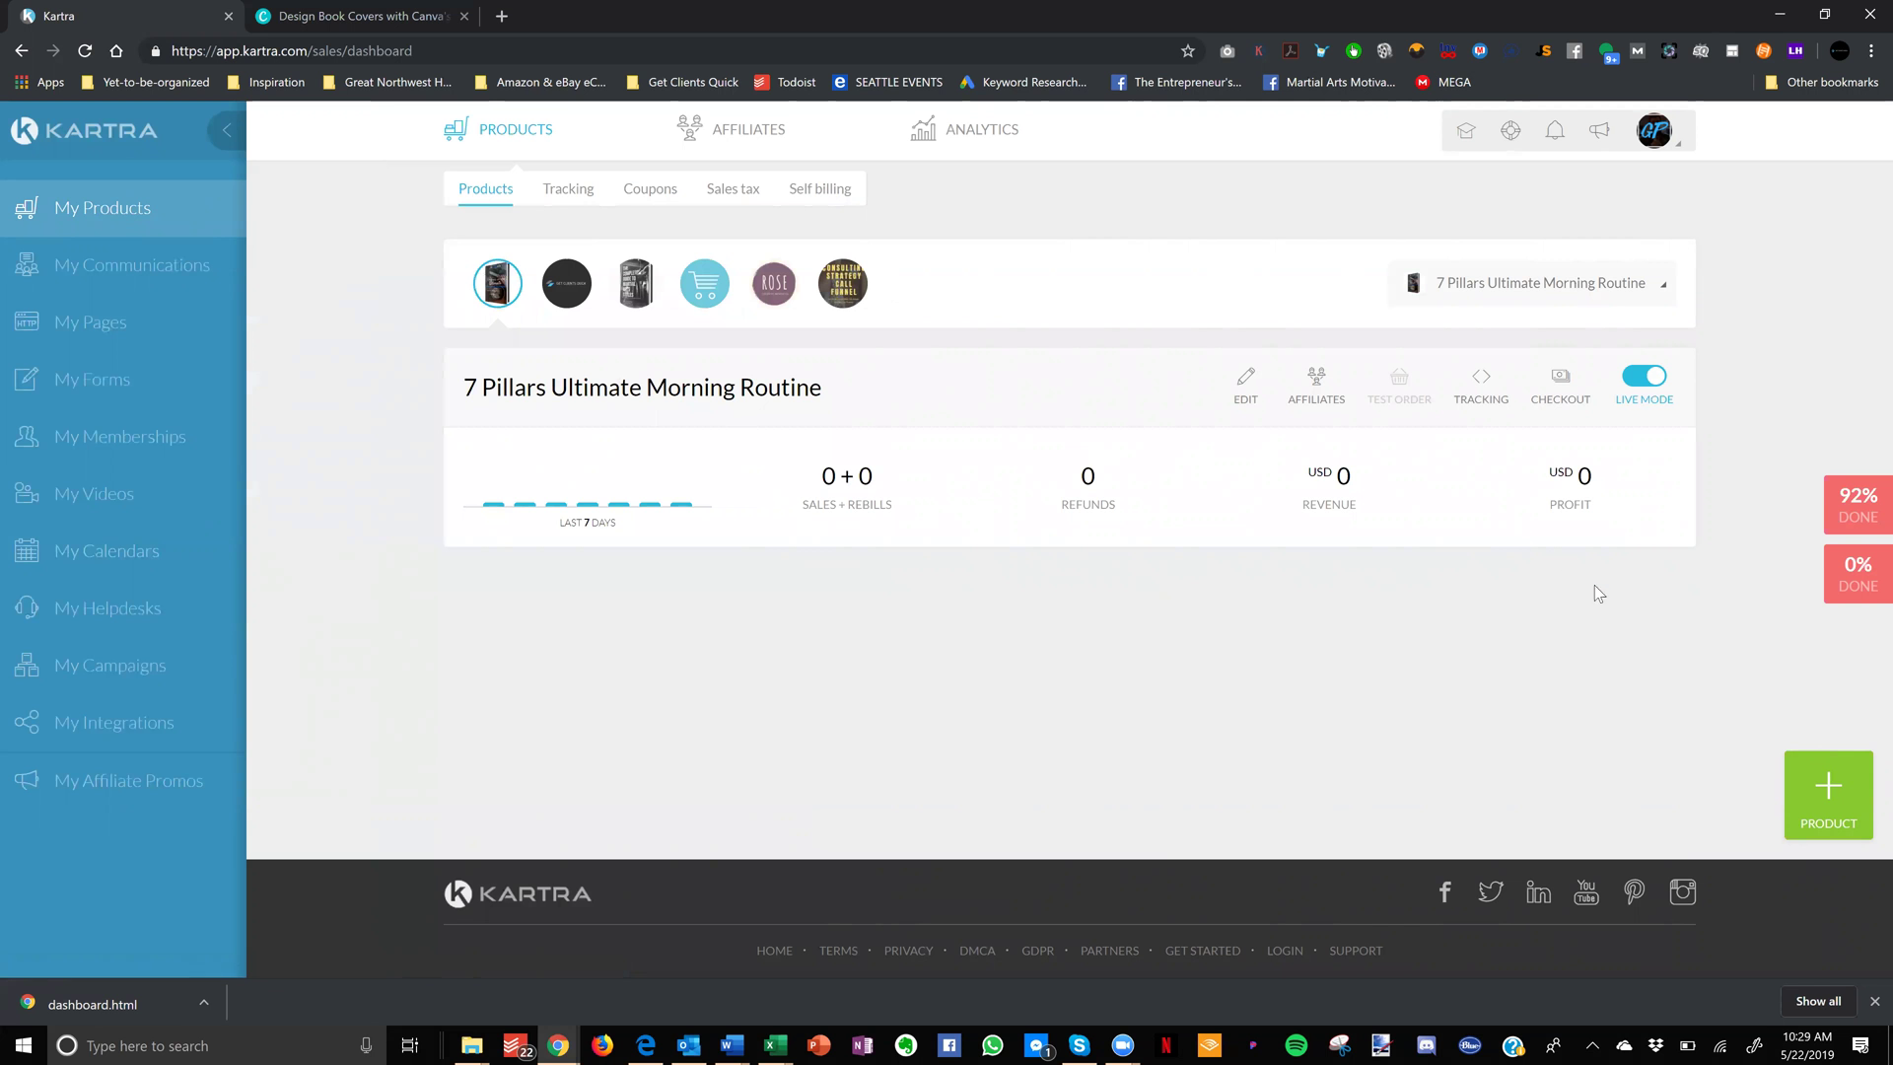
click(1836, 794)
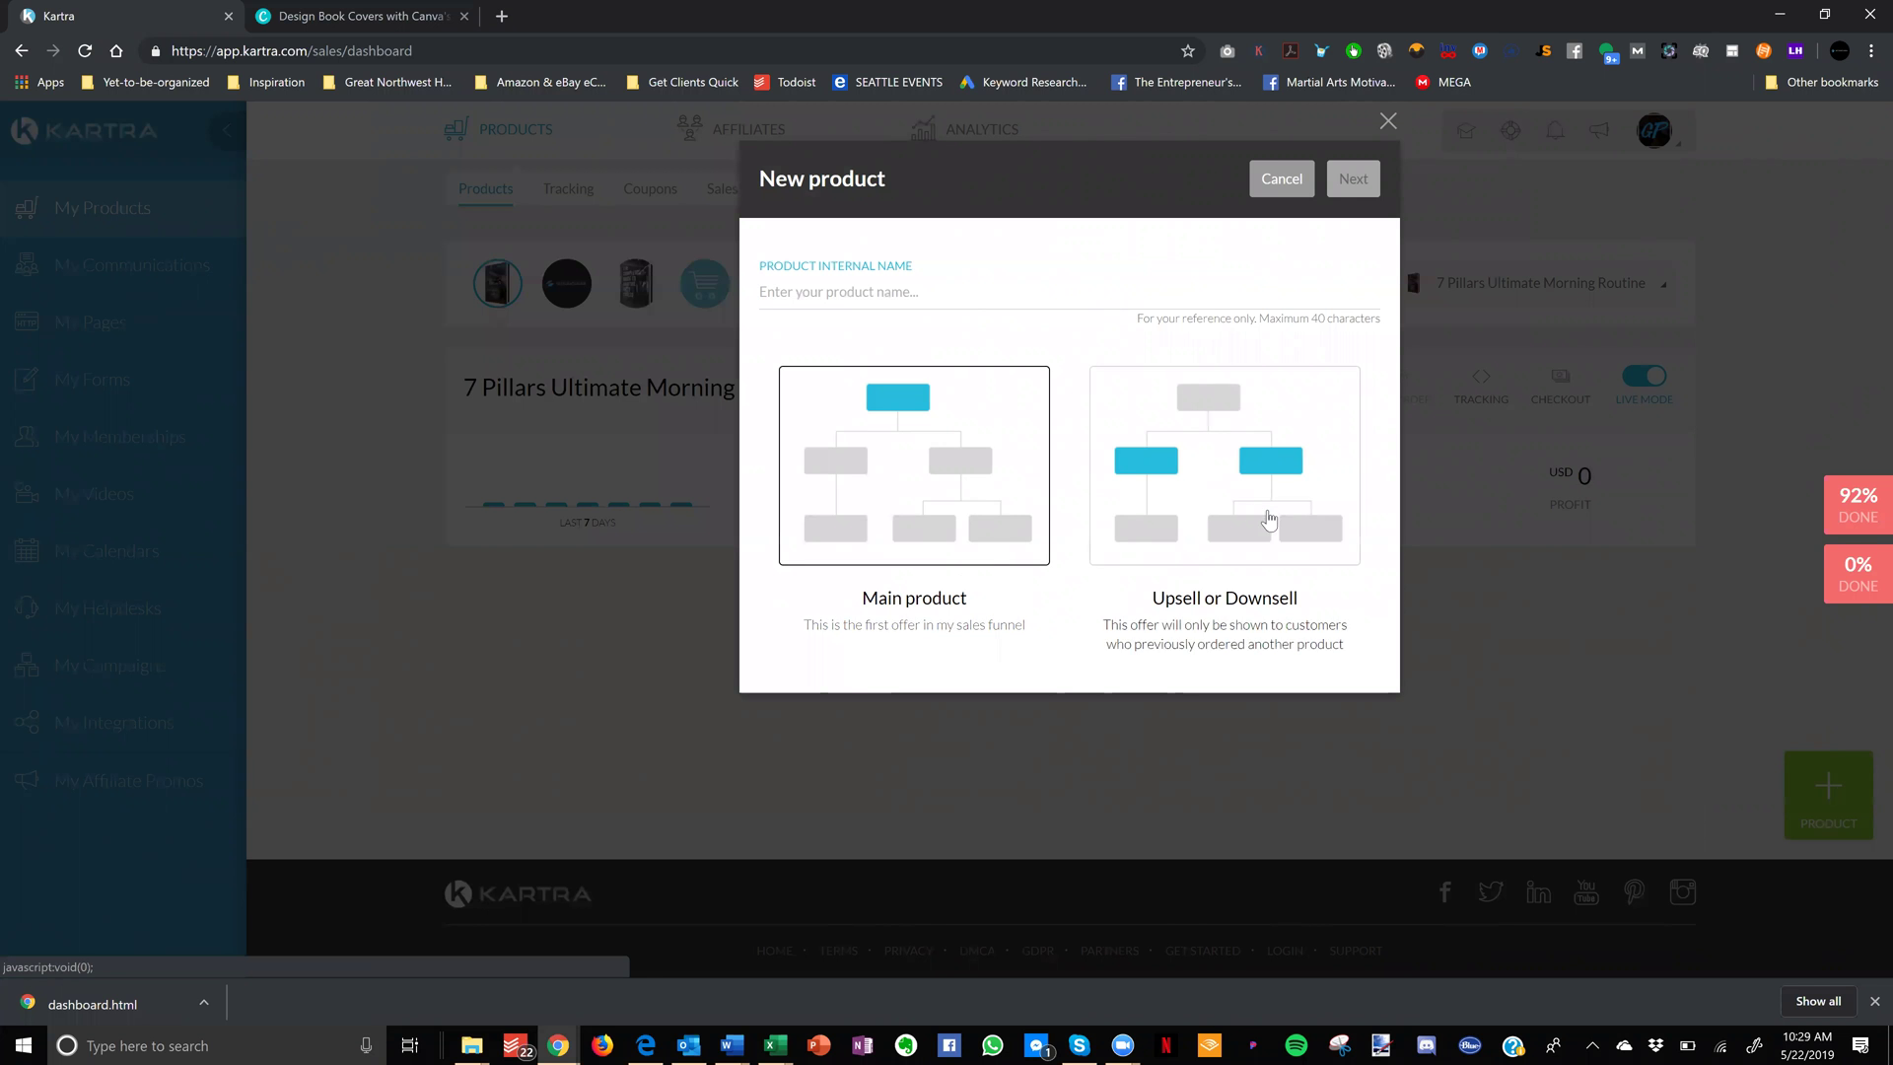
Make a main product with internal name 'The Best Ebook Everrrr' and continue to Basic Info
click(853, 481)
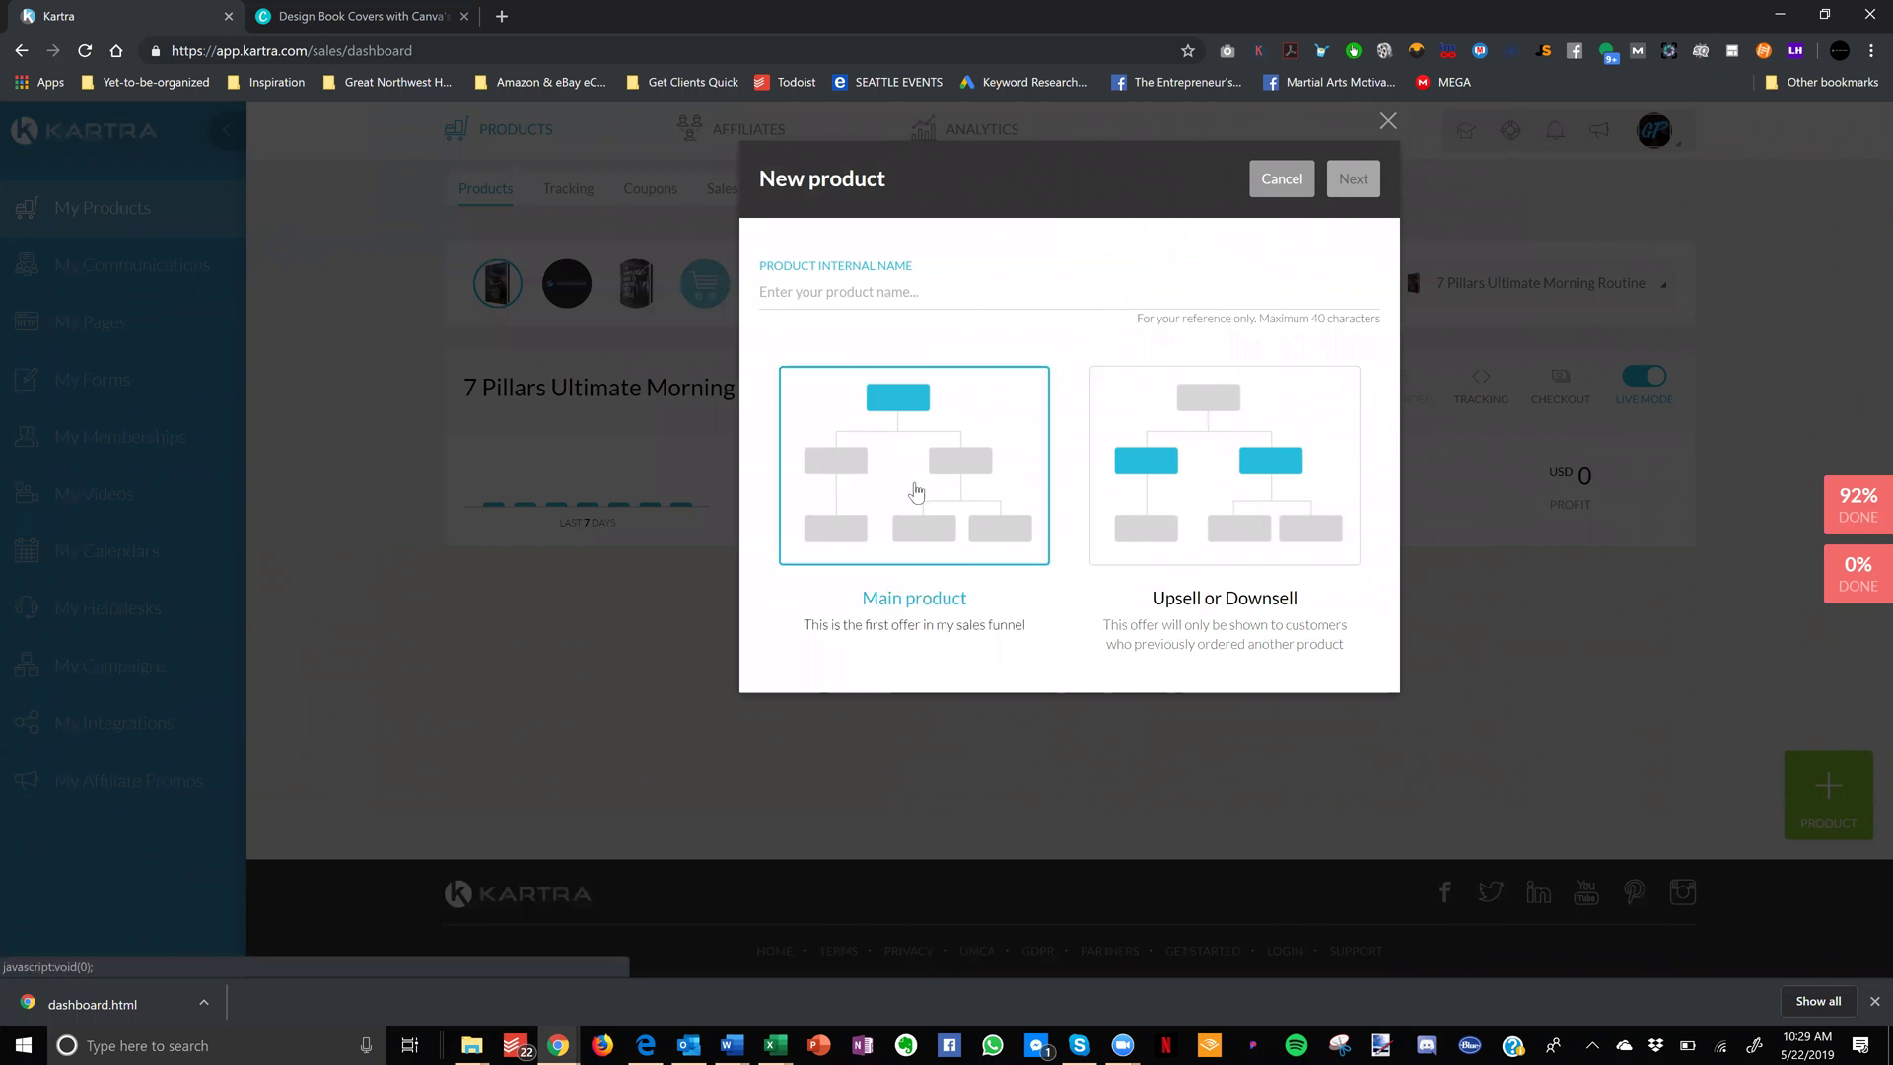
click(937, 303)
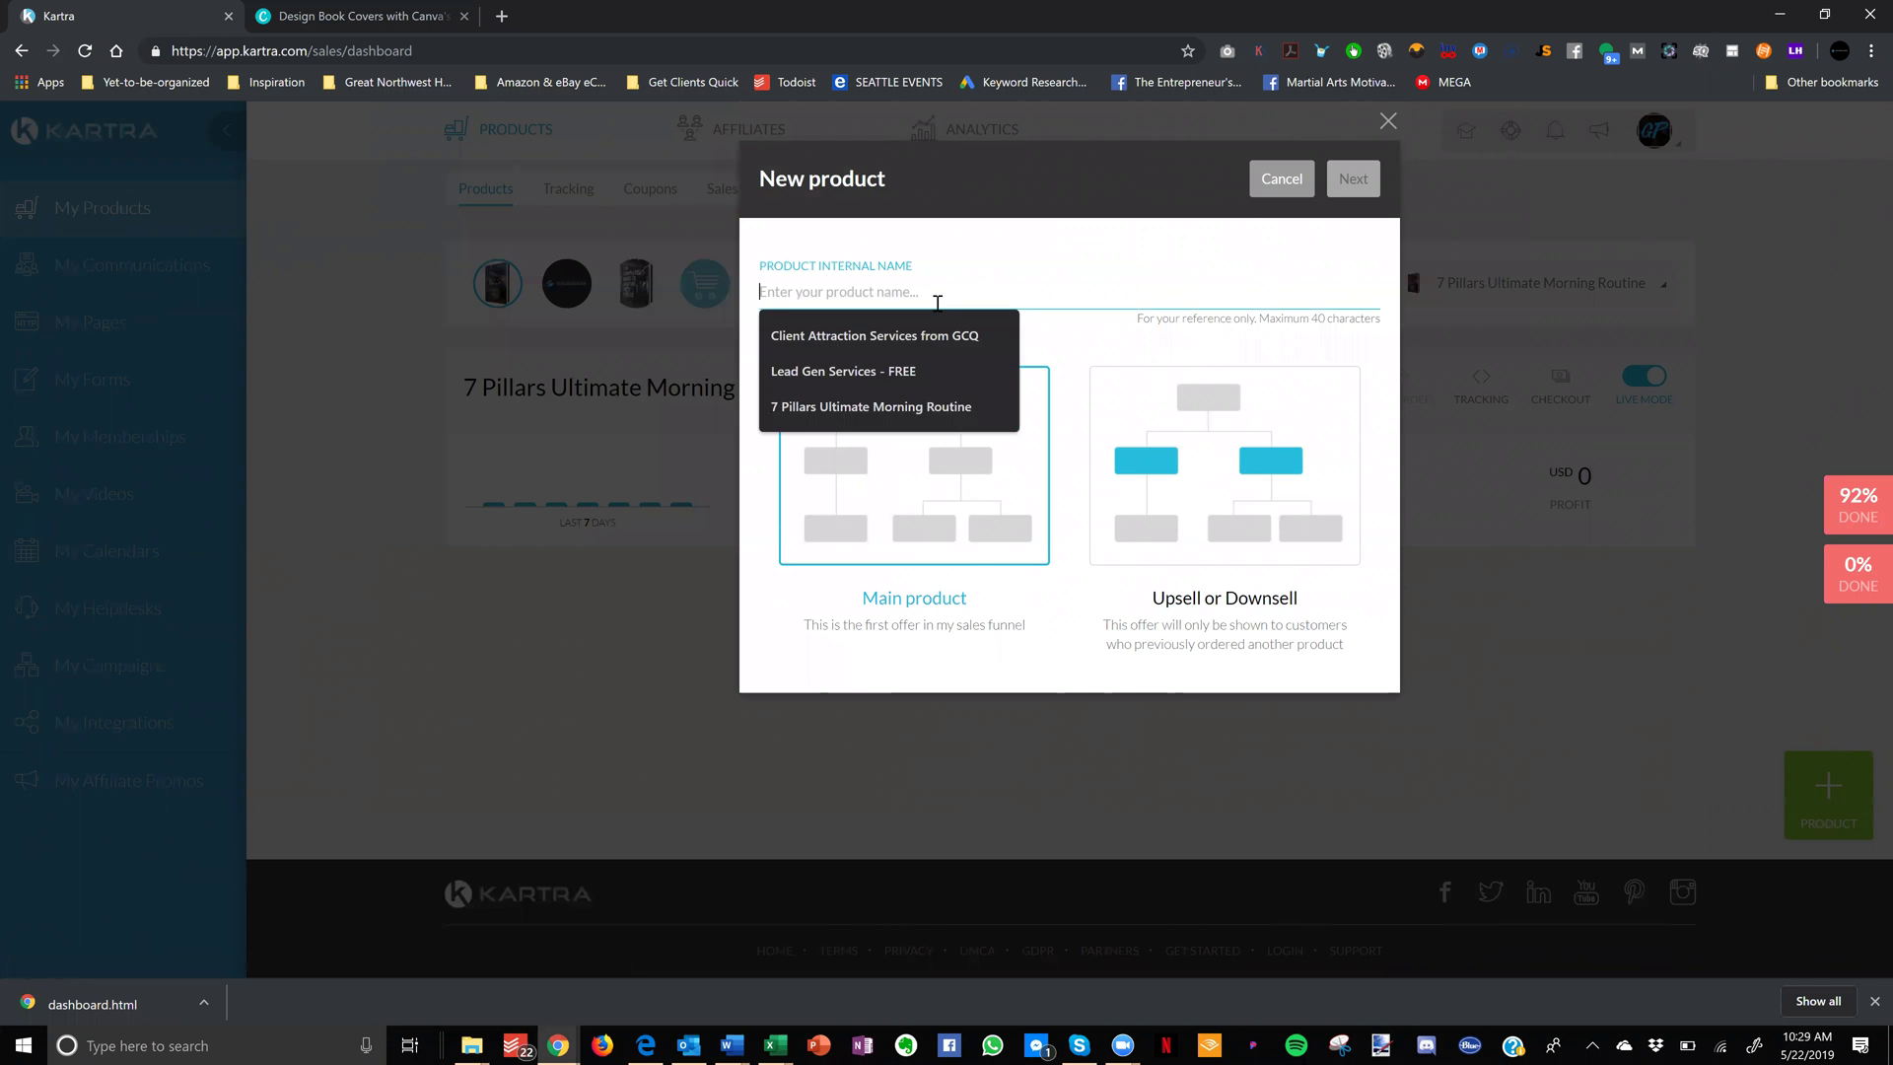
text(T)
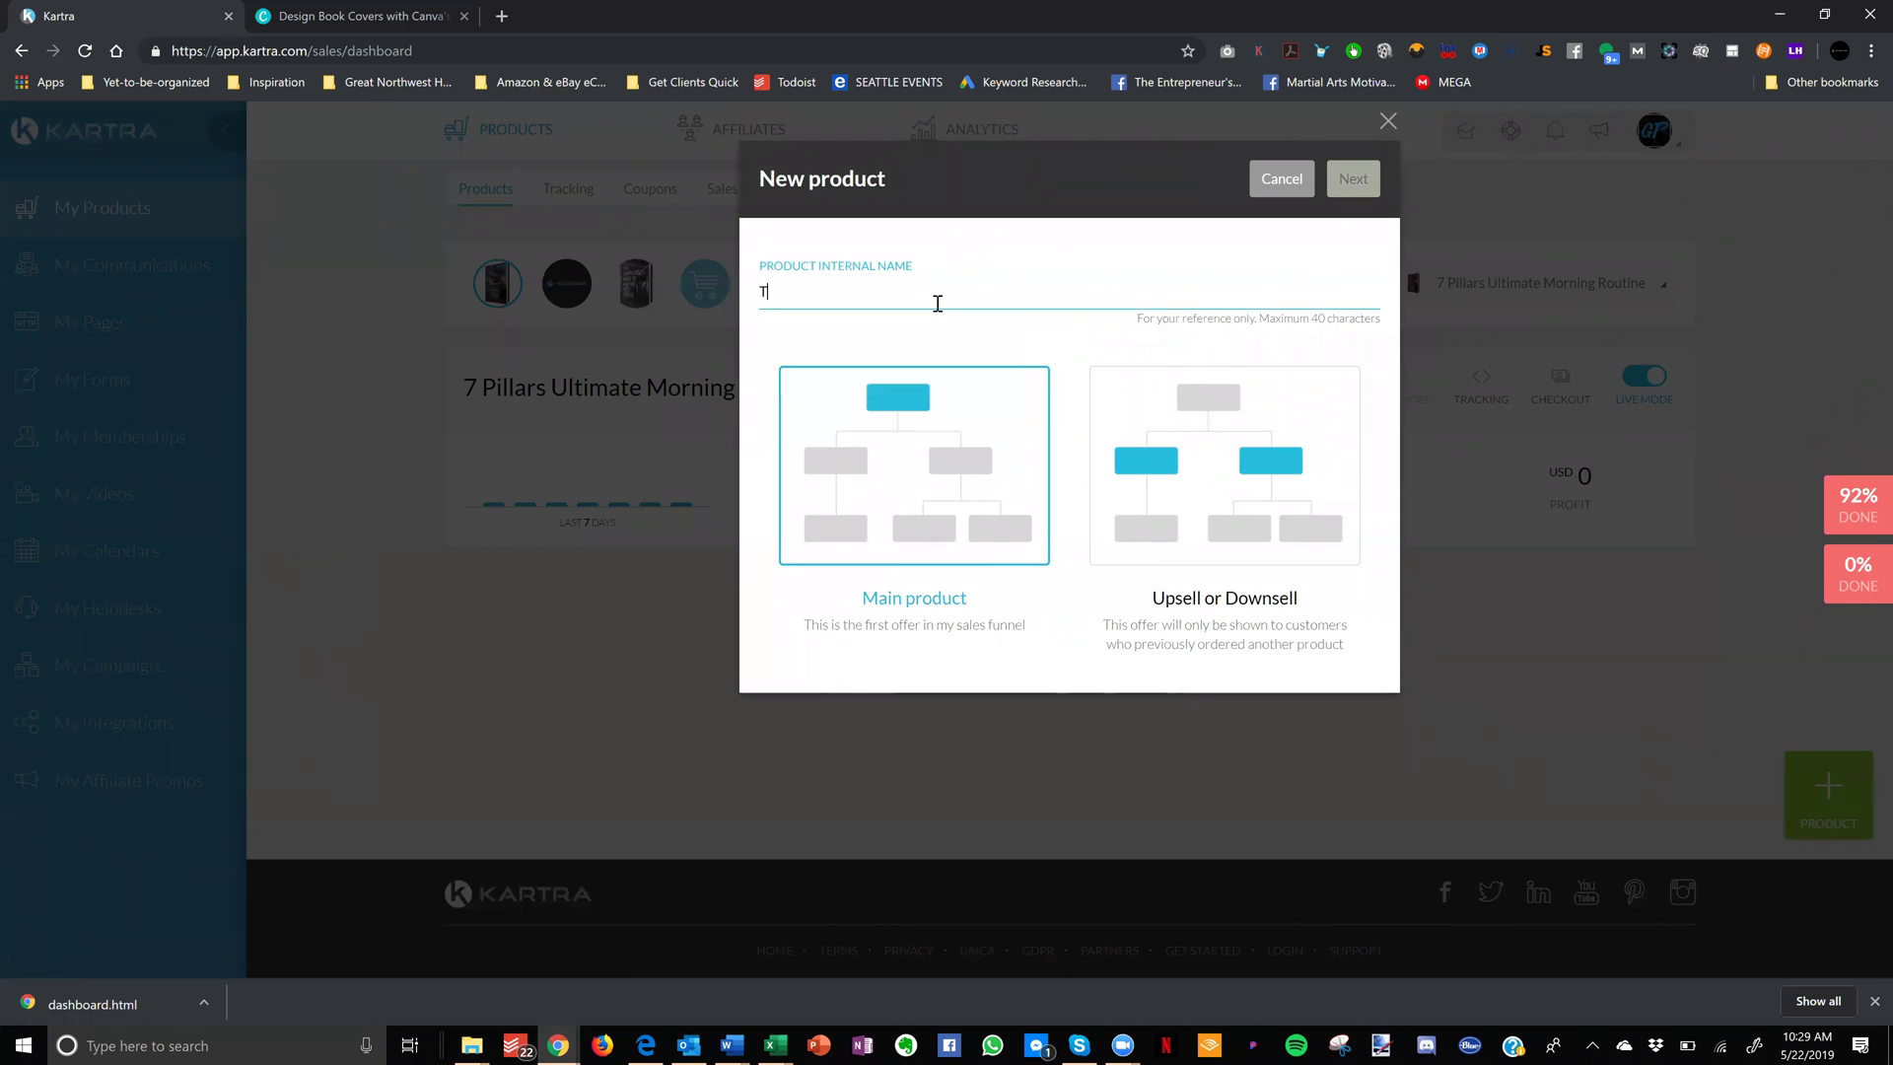
text(he Best E)
key(BackSpace)
text(boo)
text(k Everrrr)
click(1363, 183)
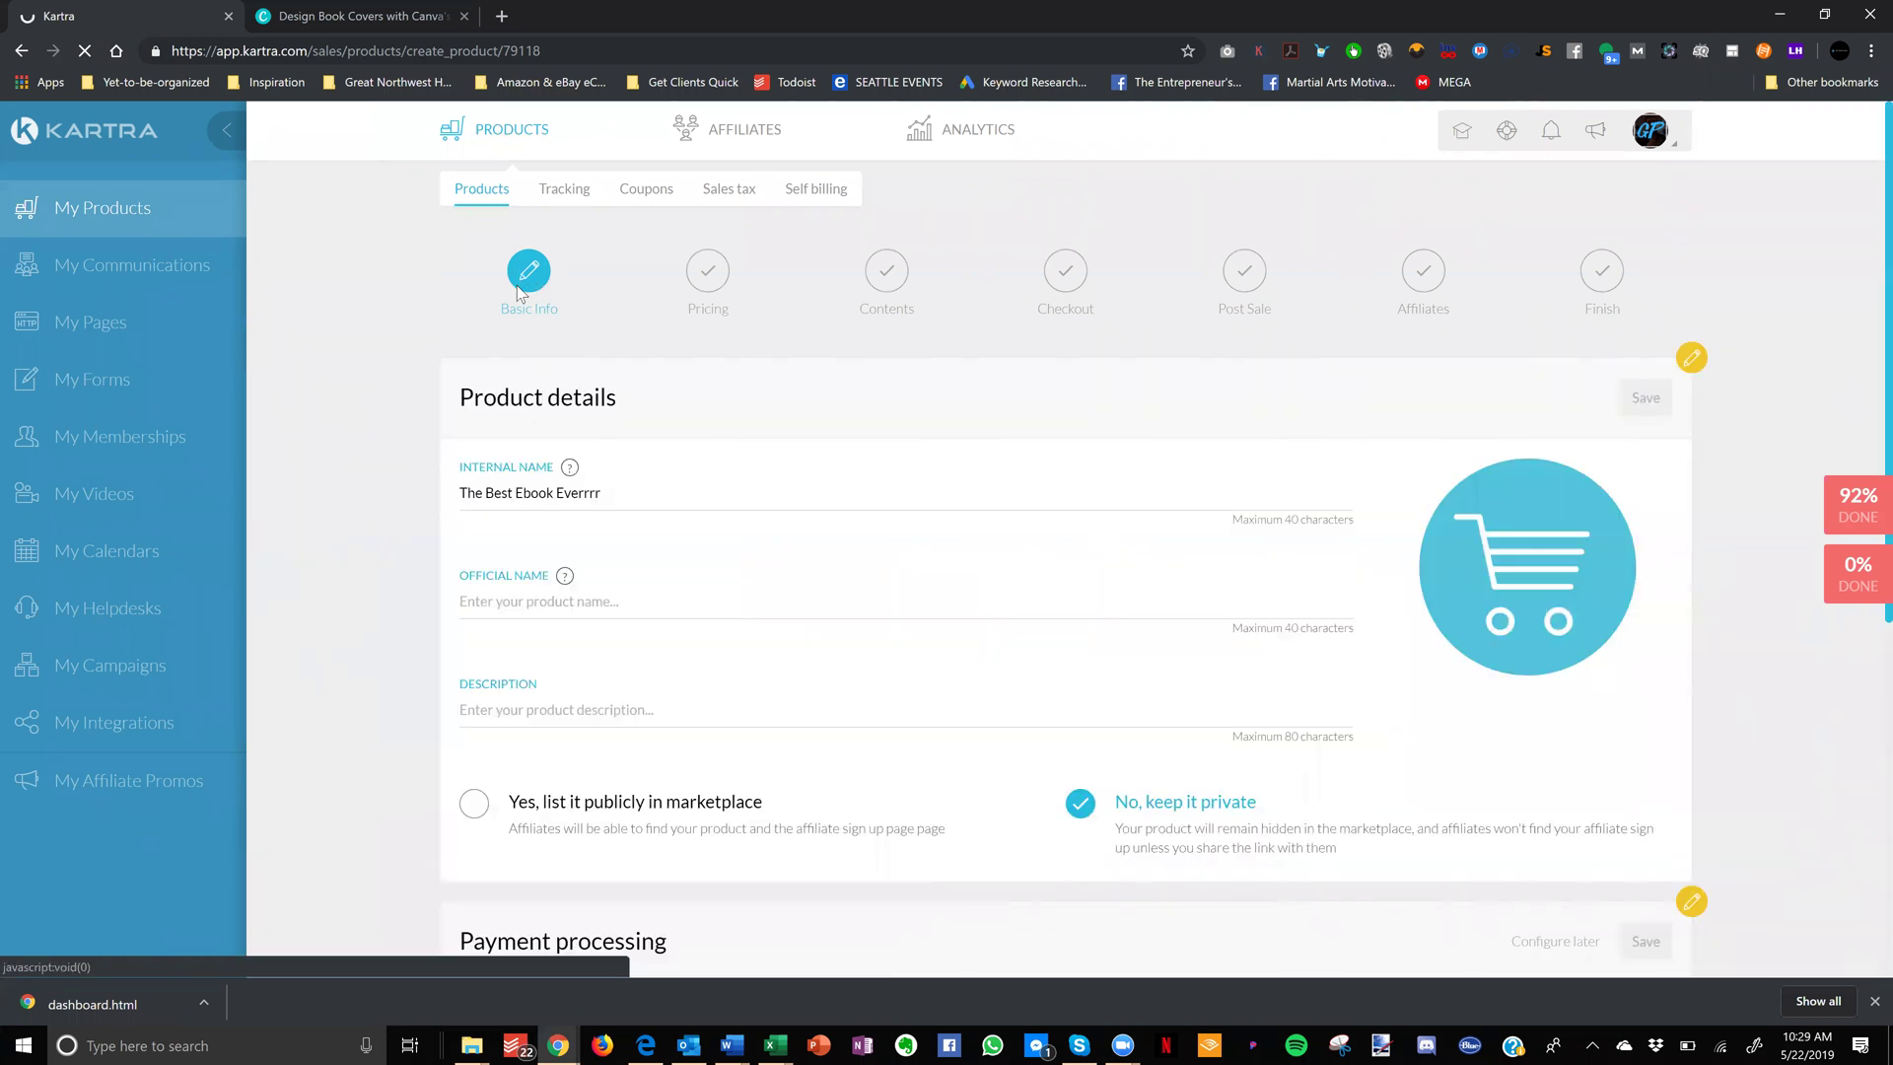
scroll(1081, 615, down, 2)
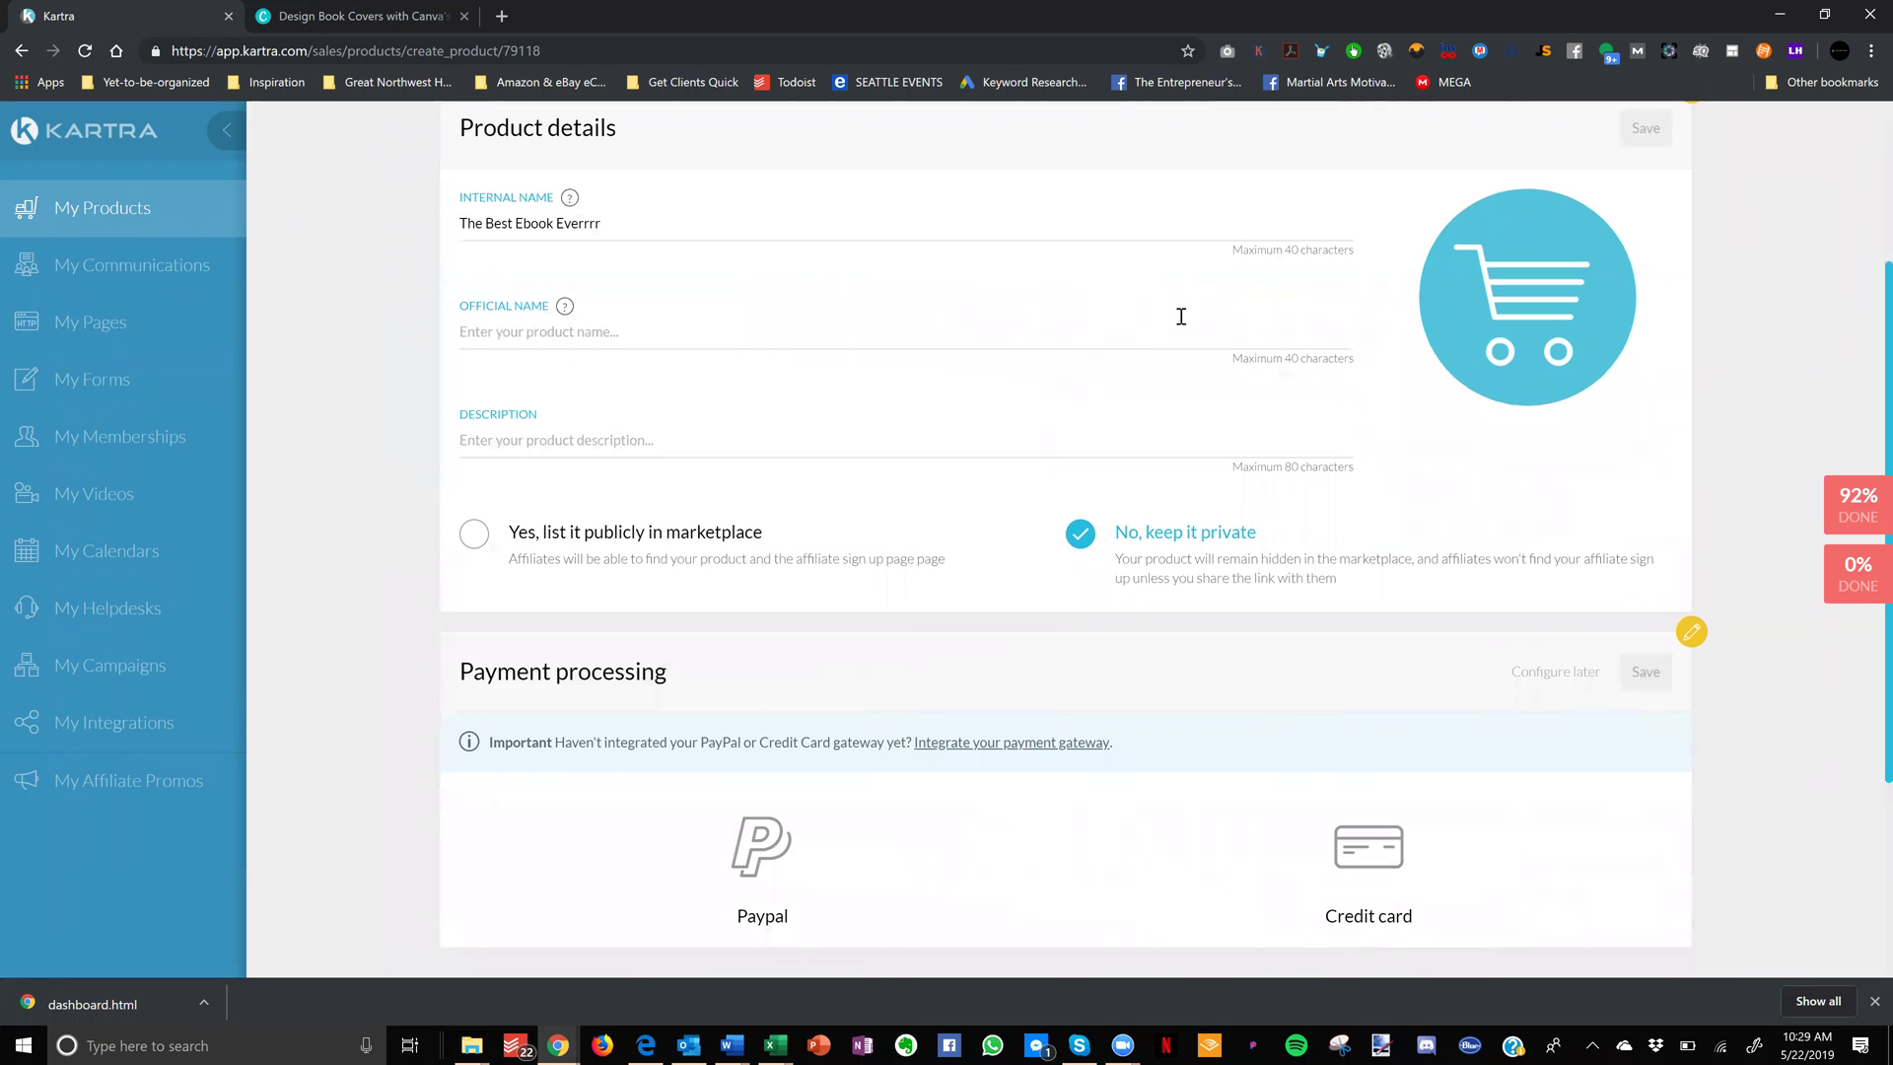
scroll(936, 590, down, 3)
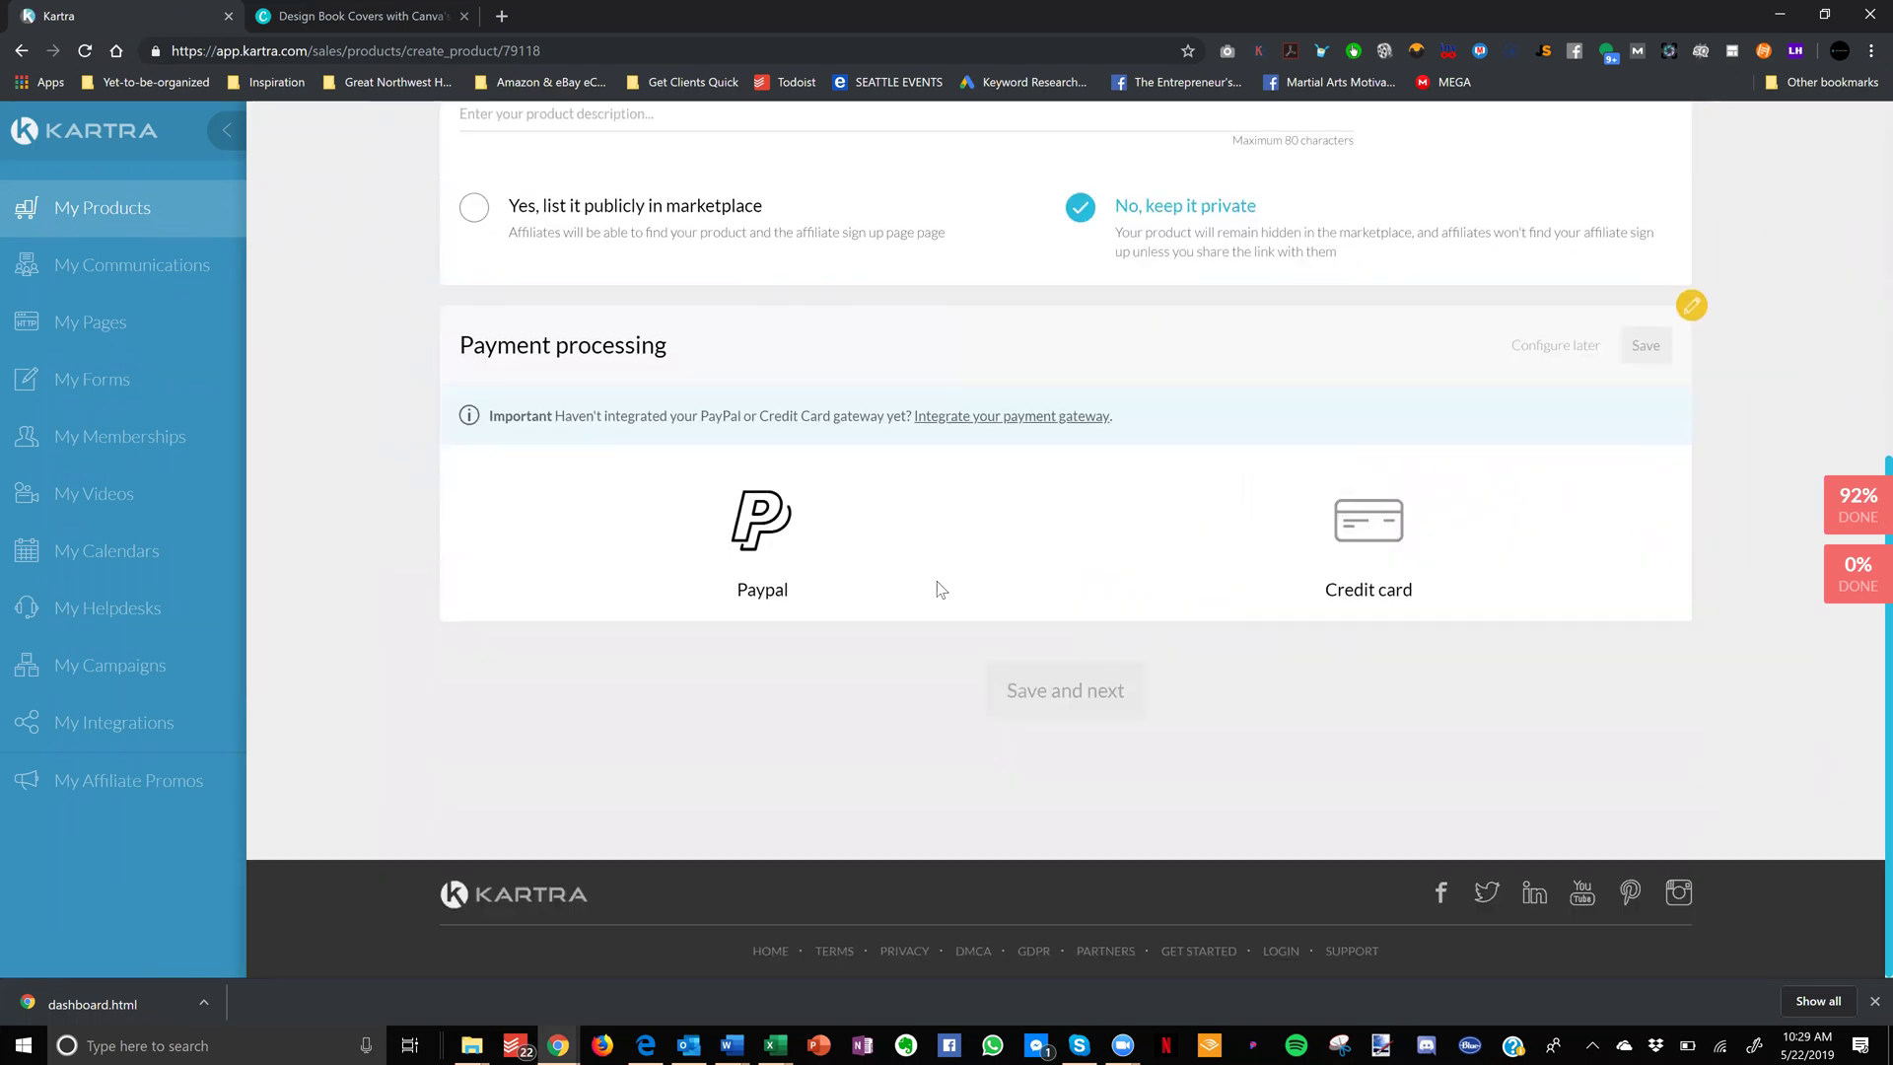
scroll(1124, 564, up, 5)
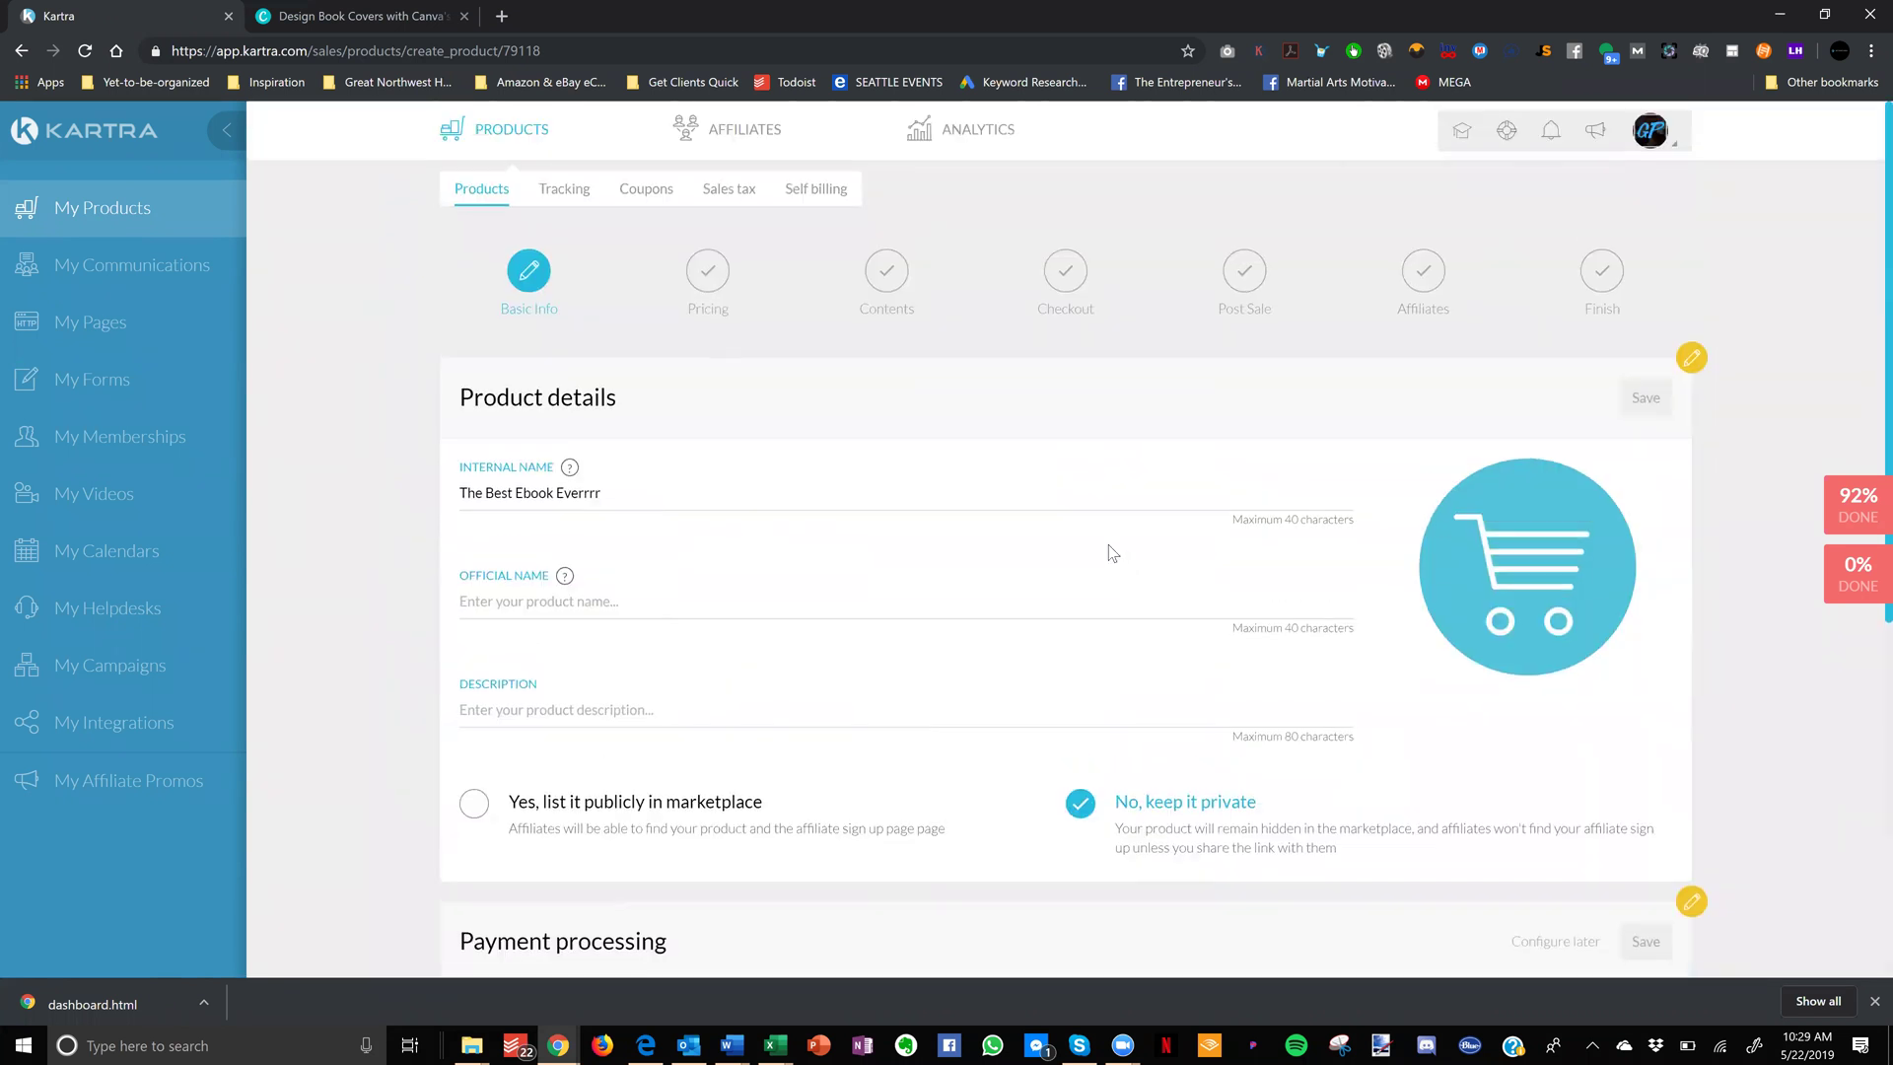